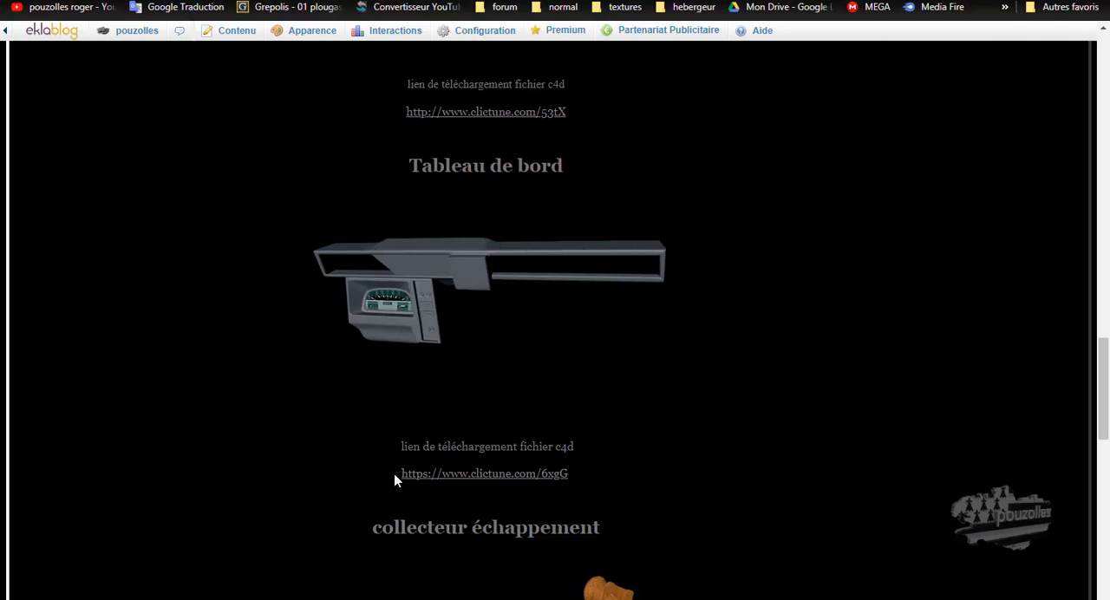
Follow the Tableau de bord download link through to the page offering Tableau de bord.rar and return to the blog
{"action": "left_click", "coordinate": [486, 474]}
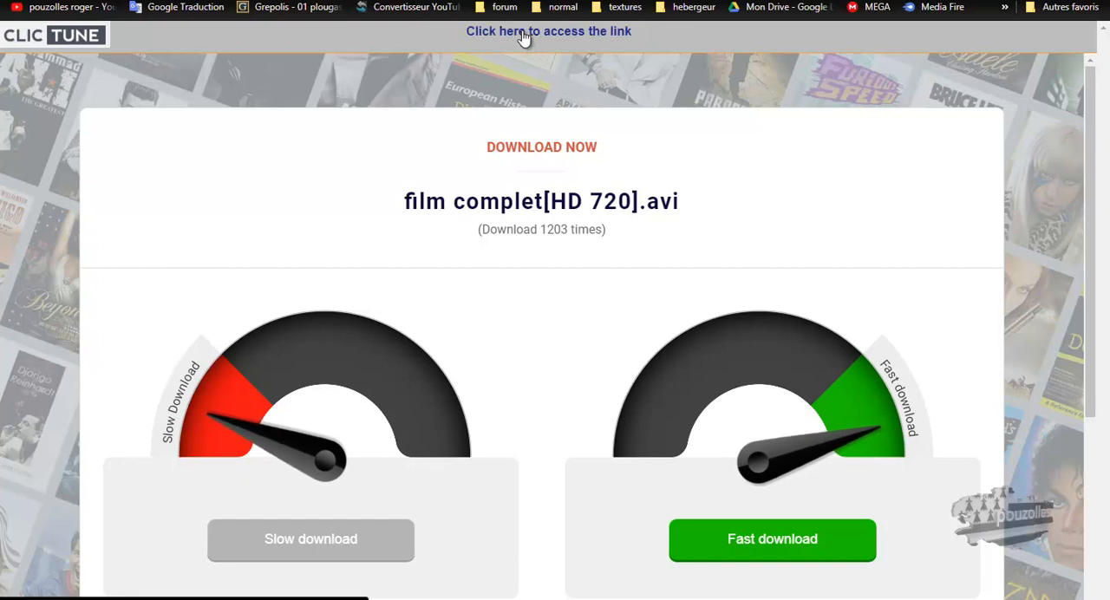
{"action": "left_click", "coordinate": [523, 33]}
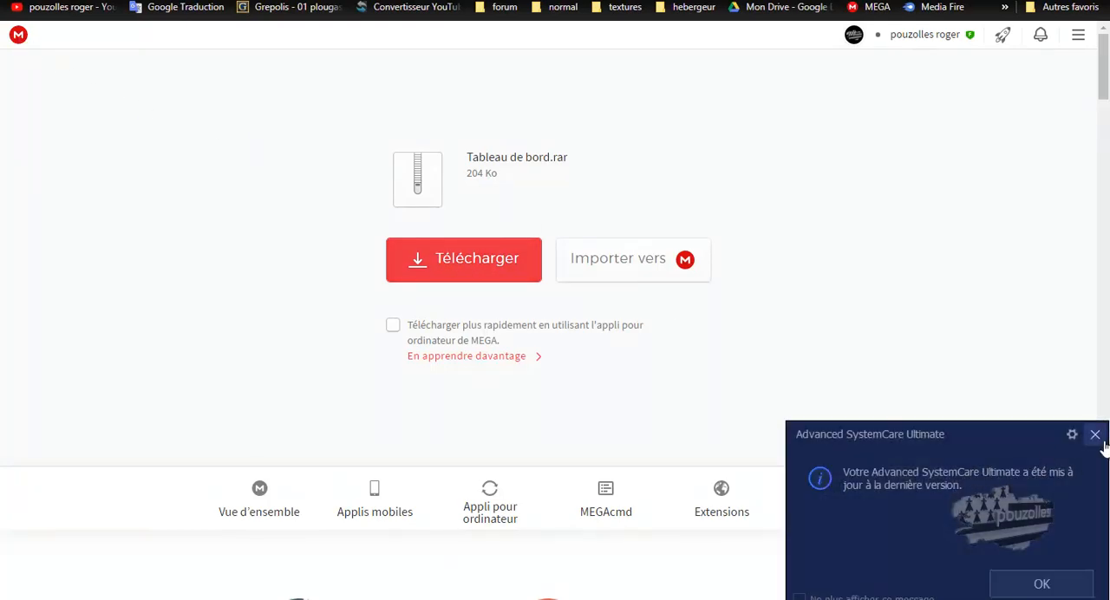
{"action": "left_click", "coordinate": [1095, 434]}
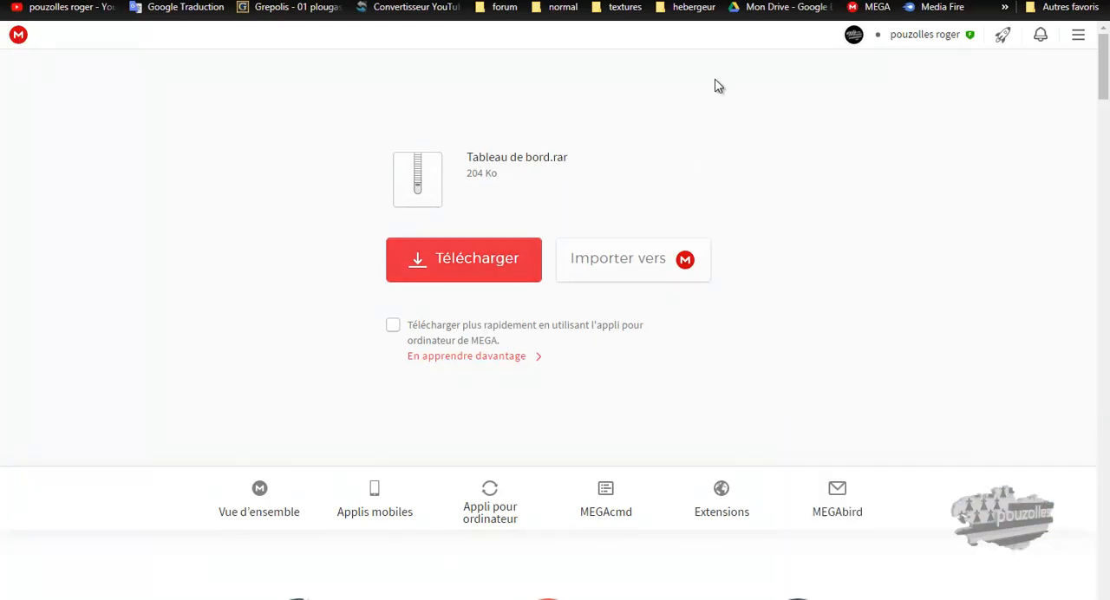
{"action": "left_click", "coordinate": [701, 0]}
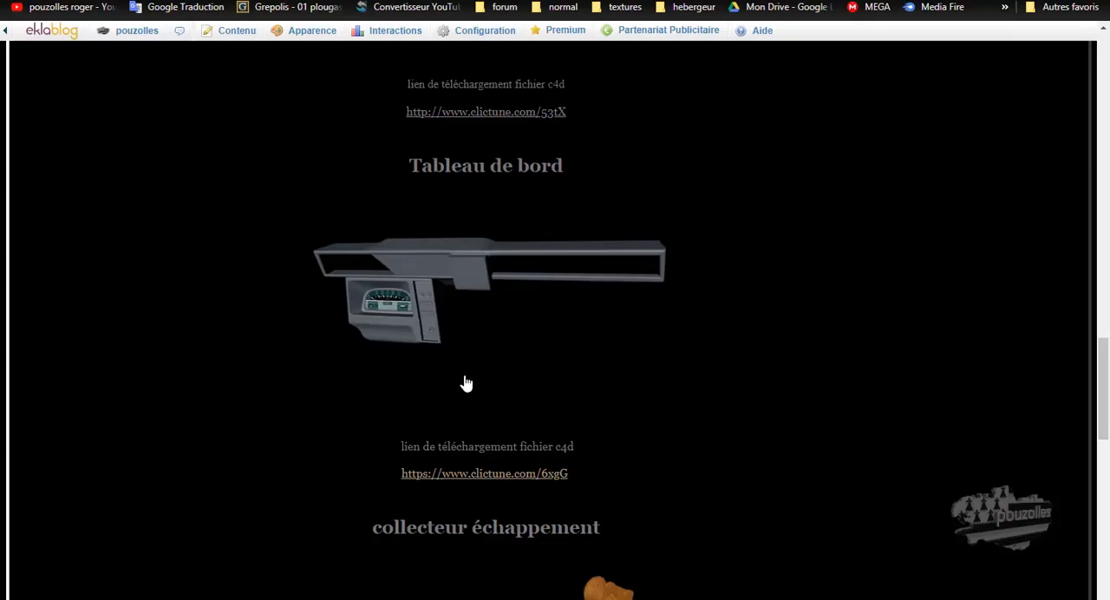
View the enlarged picture of the collecteur échappement on the blog and close it
{"action": "scroll", "coordinate": [487, 362], "scroll_direction": "down", "scroll_amount": 2}
{"action": "scroll", "coordinate": [487, 362], "scroll_direction": "down", "scroll_amount": 1}
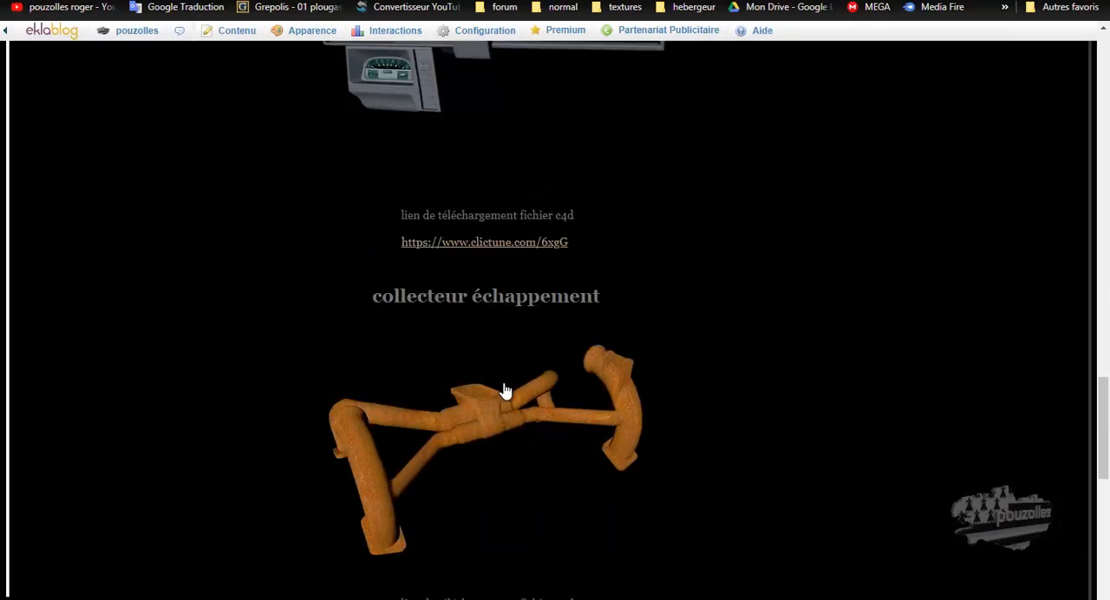
{"action": "left_click", "coordinate": [477, 422]}
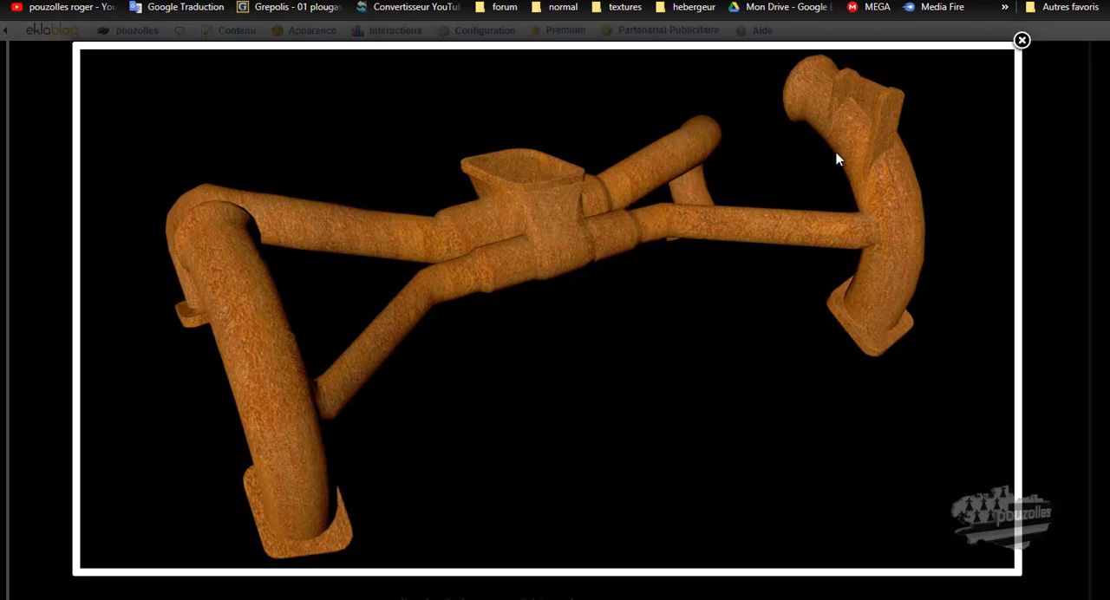
{"action": "left_click", "coordinate": [1022, 41]}
View the enlarged picture of the Tableau de bord model on the blog and close it
{"action": "scroll", "coordinate": [422, 143], "scroll_direction": "up", "scroll_amount": 3}
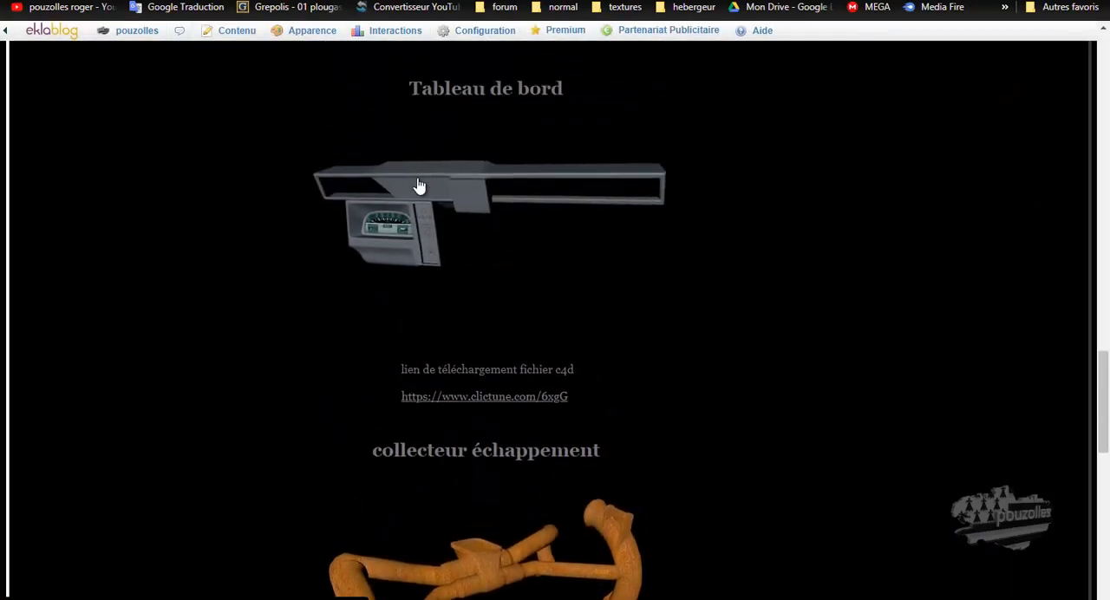
{"action": "left_click", "coordinate": [417, 185]}
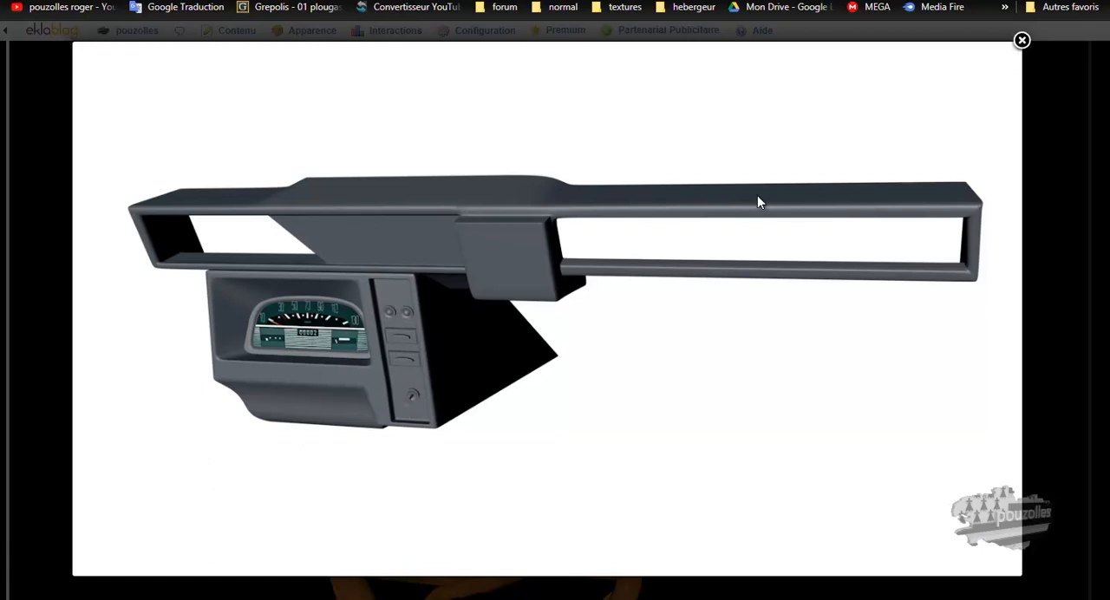
{"action": "left_click", "coordinate": [1022, 40]}
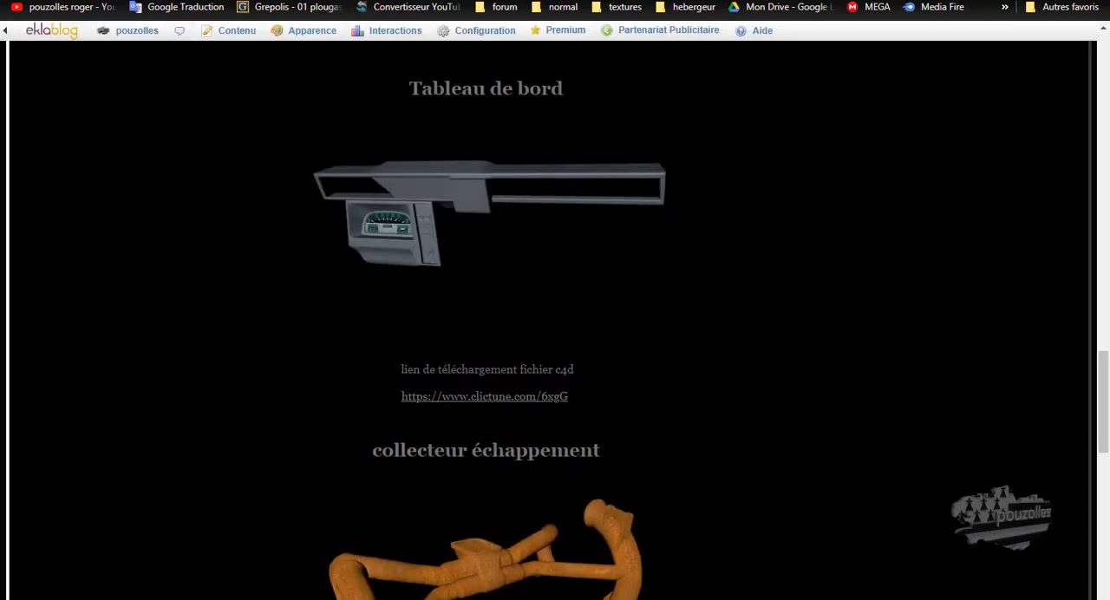
Switch to the dashboard scene in Cinema 4D, move the Neutre group out of Surface de subdivision and delete that subdivision object
{"action": "mouse_move", "coordinate": [190, 599]}
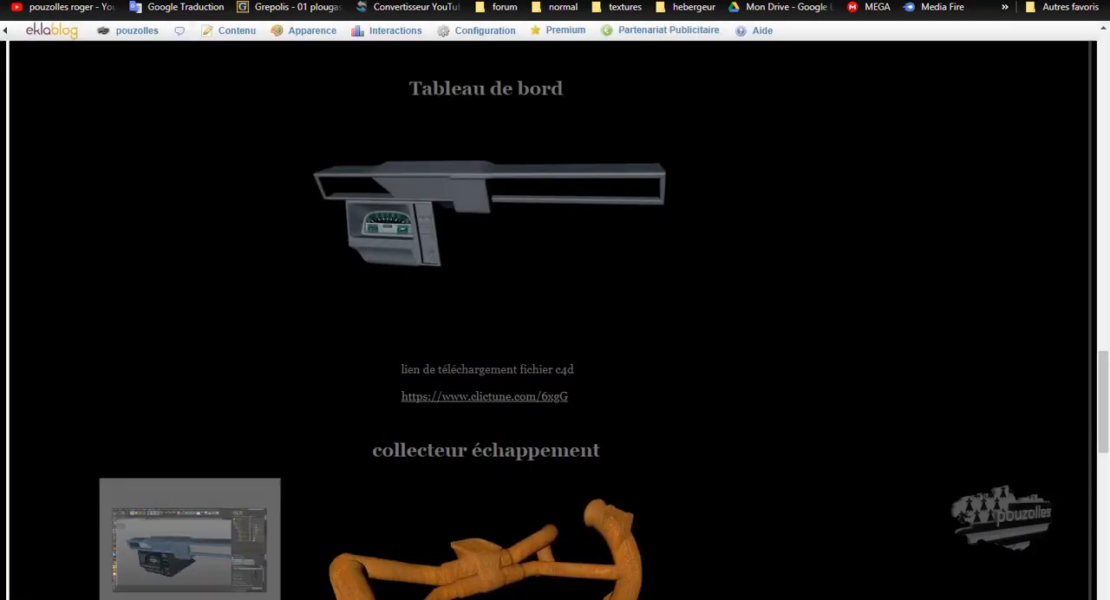
{"action": "left_click", "coordinate": [190, 538]}
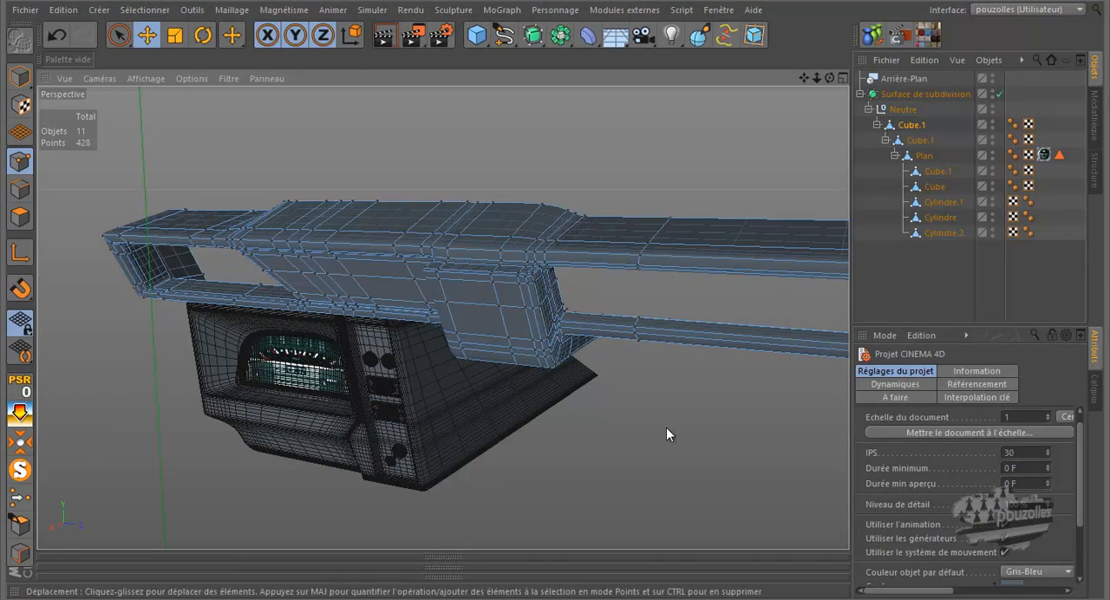
{"action": "scroll", "coordinate": [308, 276], "scroll_direction": "down", "scroll_amount": 6}
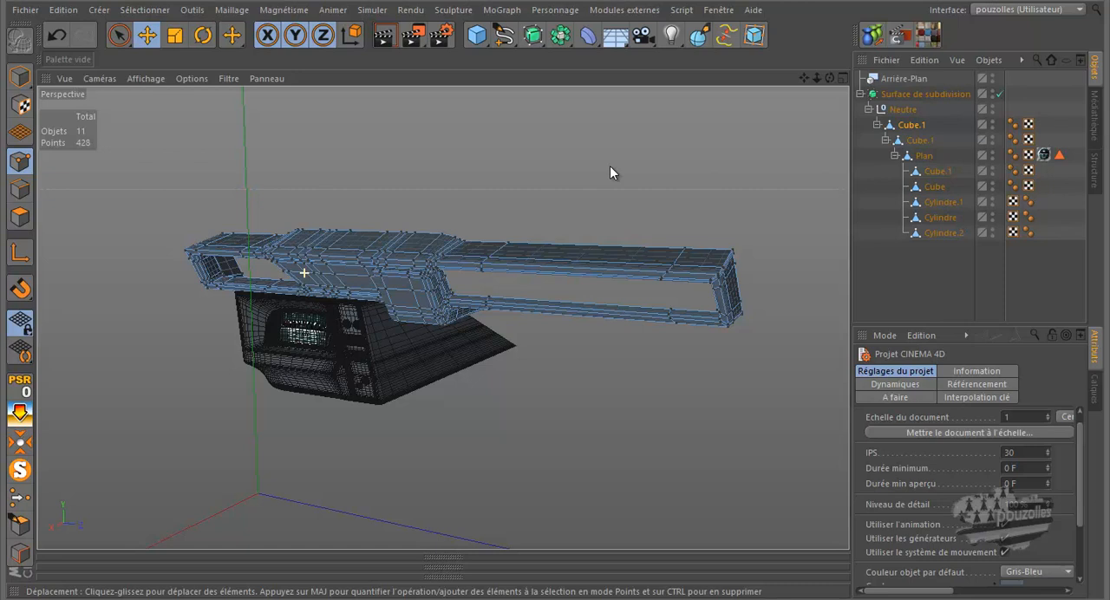
{"action": "left_click", "coordinate": [859, 94]}
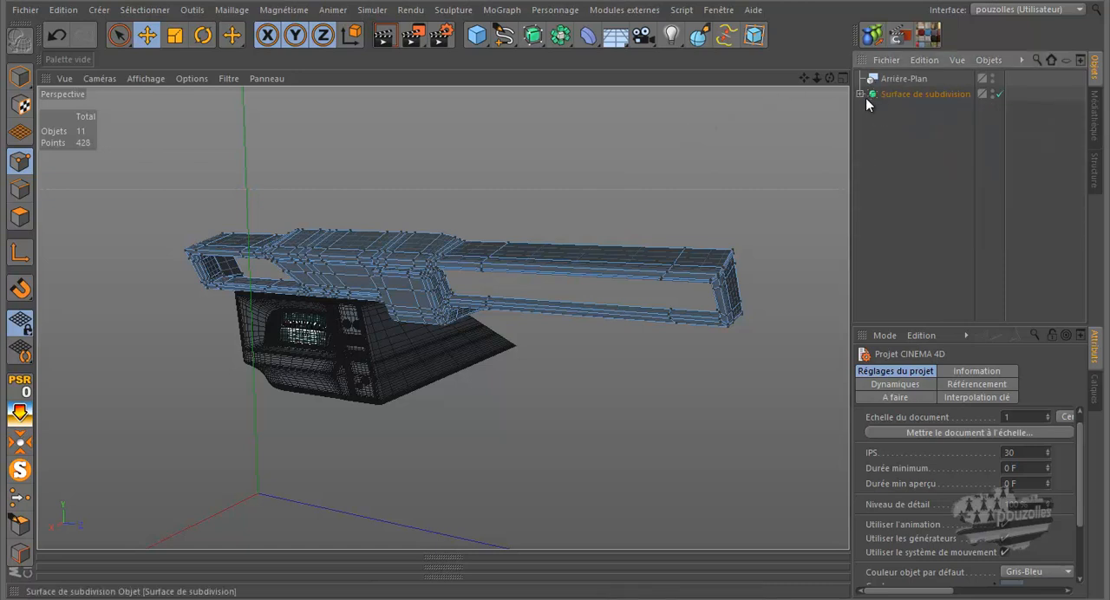
{"action": "left_click", "coordinate": [860, 94]}
{"action": "left_click", "coordinate": [900, 110]}
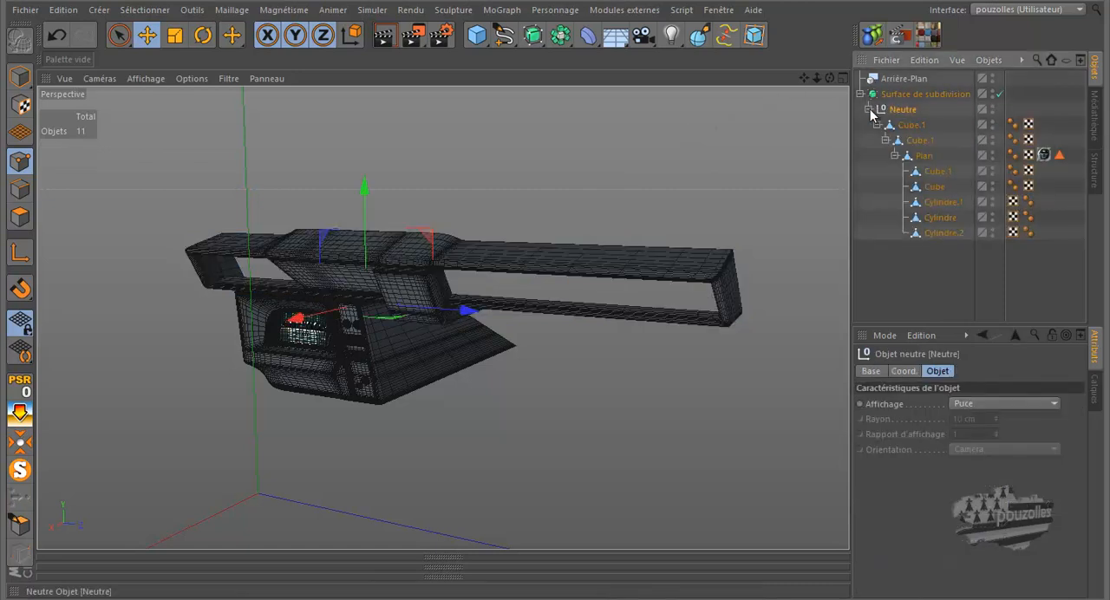
{"action": "left_click", "coordinate": [868, 109]}
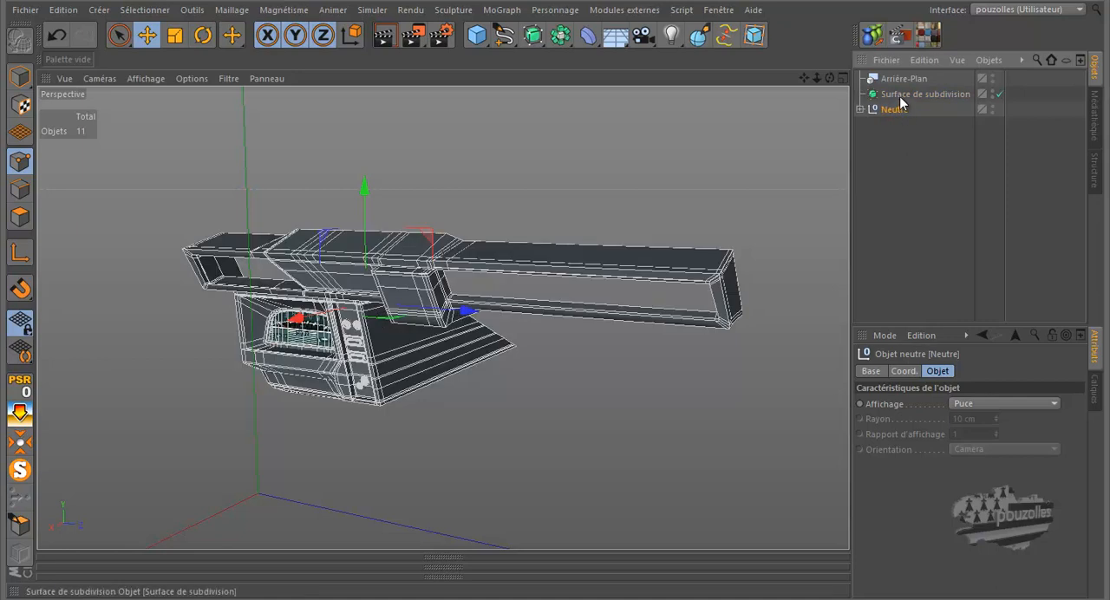
{"action": "left_click", "coordinate": [899, 97]}
{"action": "key", "text": "Delete"}
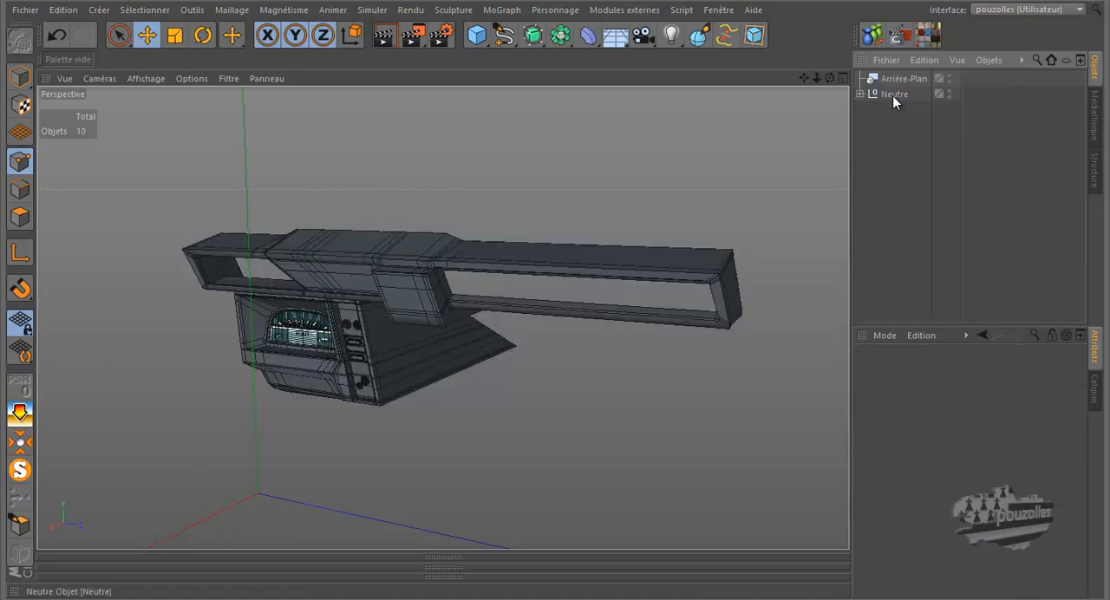
Copy the Neutre group containing the dashboard parts
{"action": "left_click", "coordinate": [894, 95]}
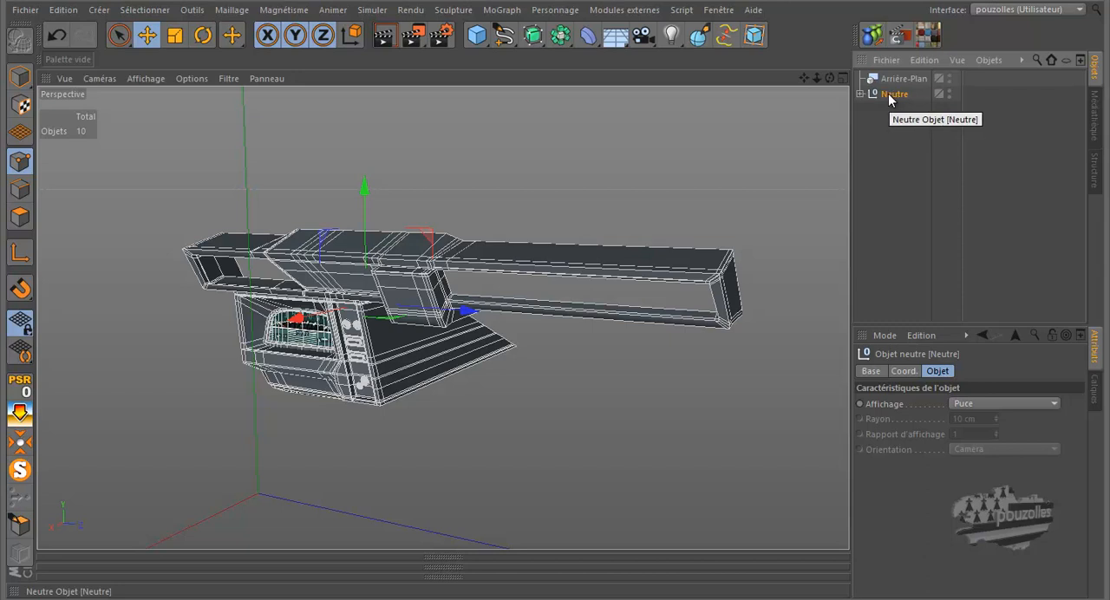
{"action": "left_click", "coordinate": [923, 60]}
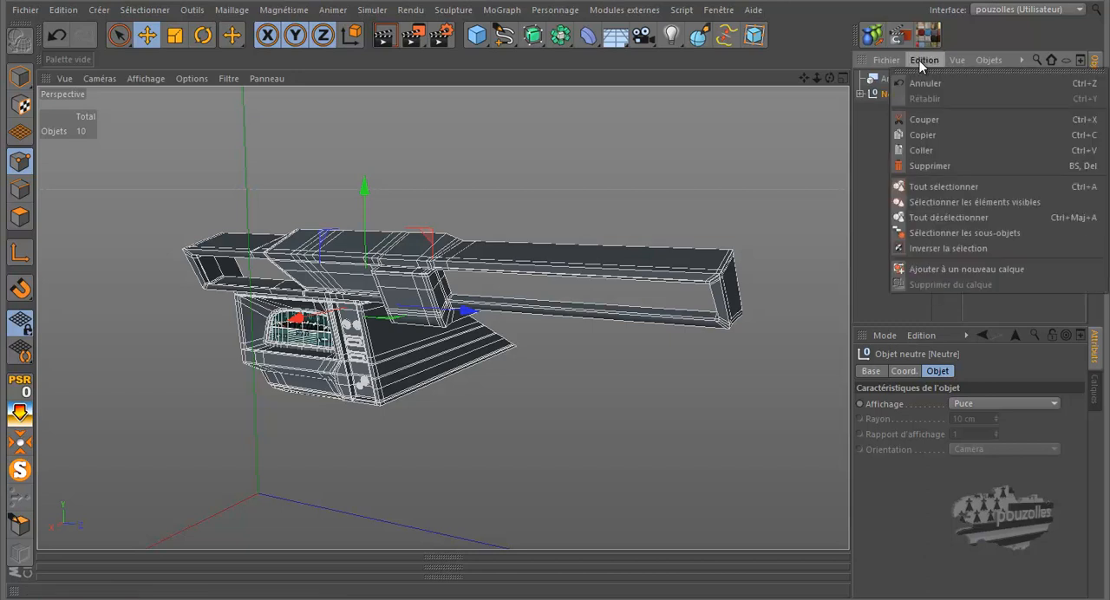
{"action": "left_click", "coordinate": [923, 136]}
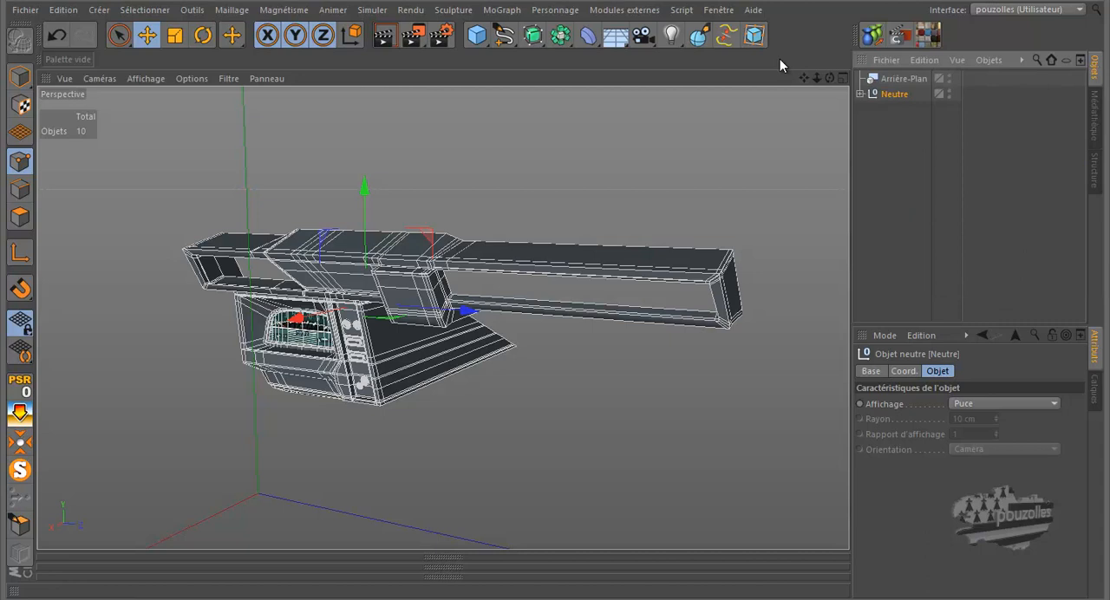
Paste the dashboard group into the 2cv tuto 01 12 18.c4d scene, accepting an absolute path for its texture
{"action": "left_click", "coordinate": [718, 10]}
{"action": "left_click", "coordinate": [733, 358]}
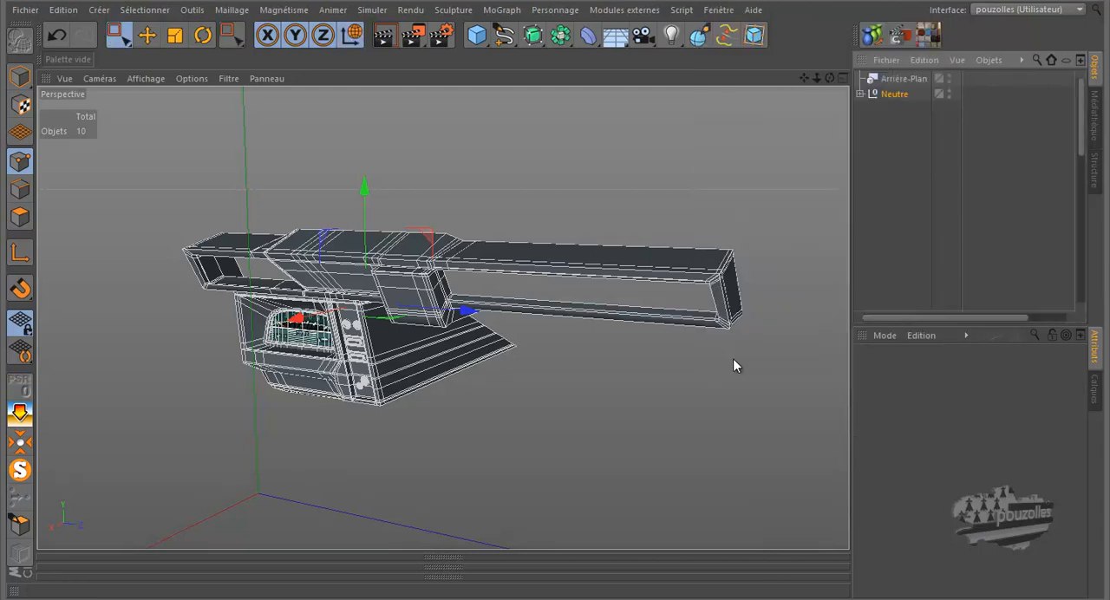
{"action": "left_click", "coordinate": [924, 60]}
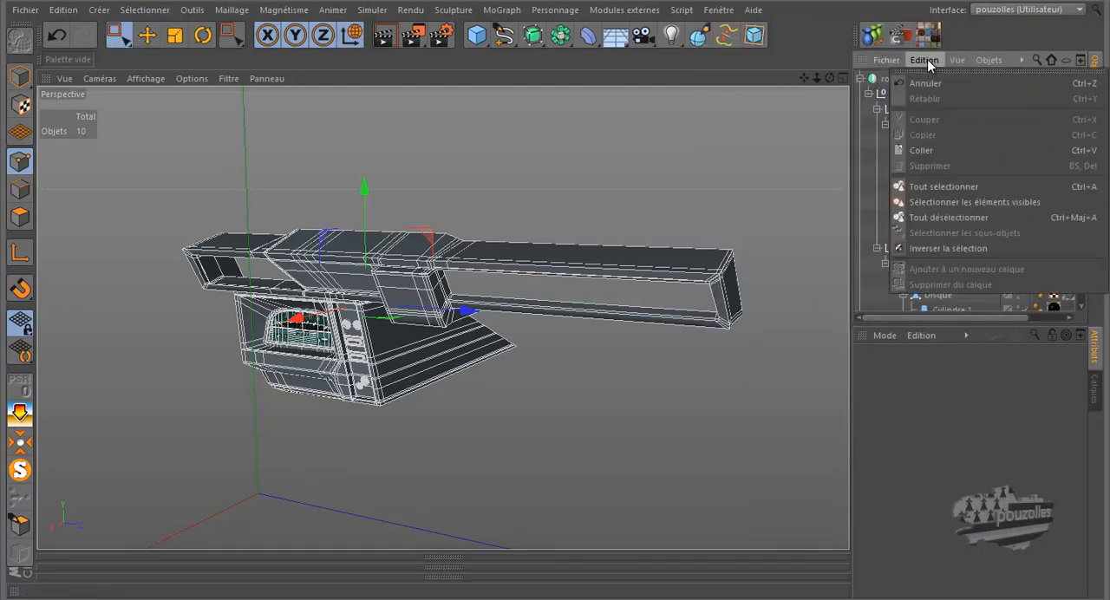
{"action": "left_click", "coordinate": [927, 150]}
{"action": "left_click", "coordinate": [716, 10]}
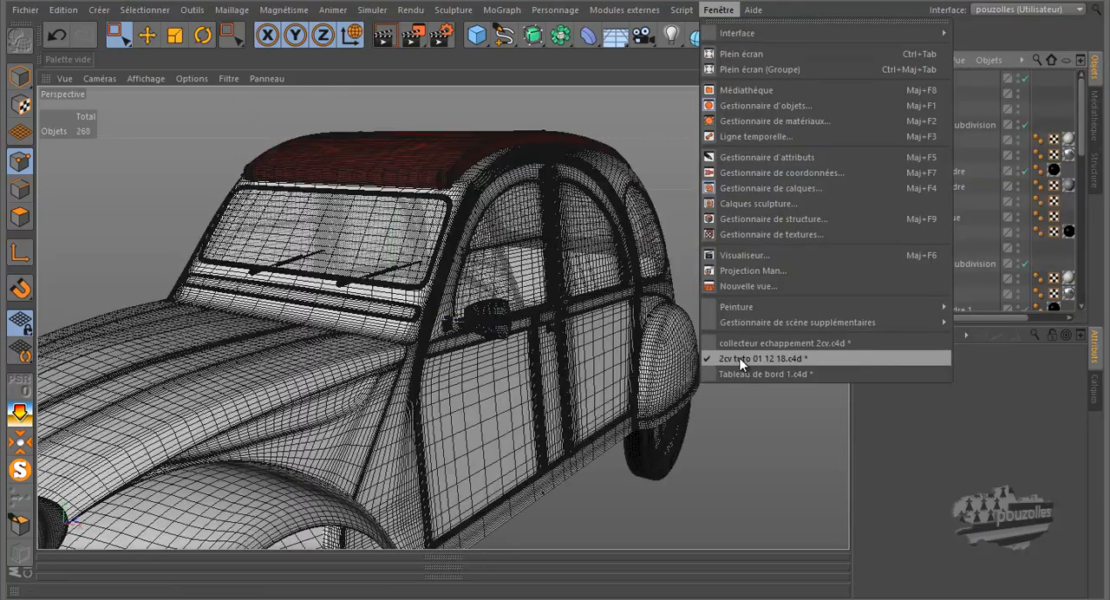
{"action": "left_click", "coordinate": [740, 358]}
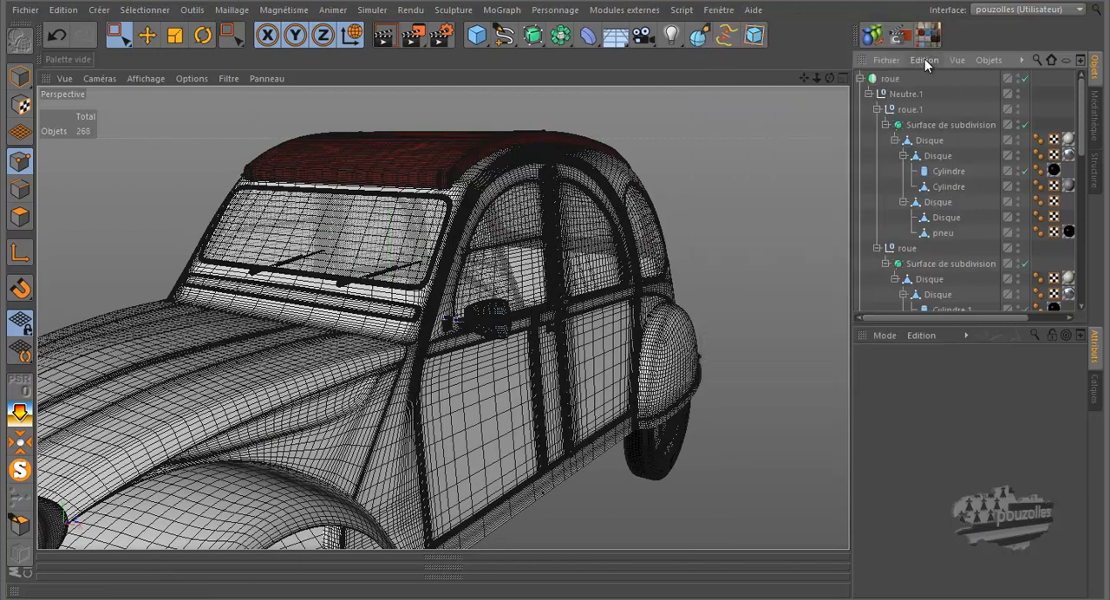
{"action": "left_click", "coordinate": [925, 58]}
{"action": "left_click", "coordinate": [922, 151]}
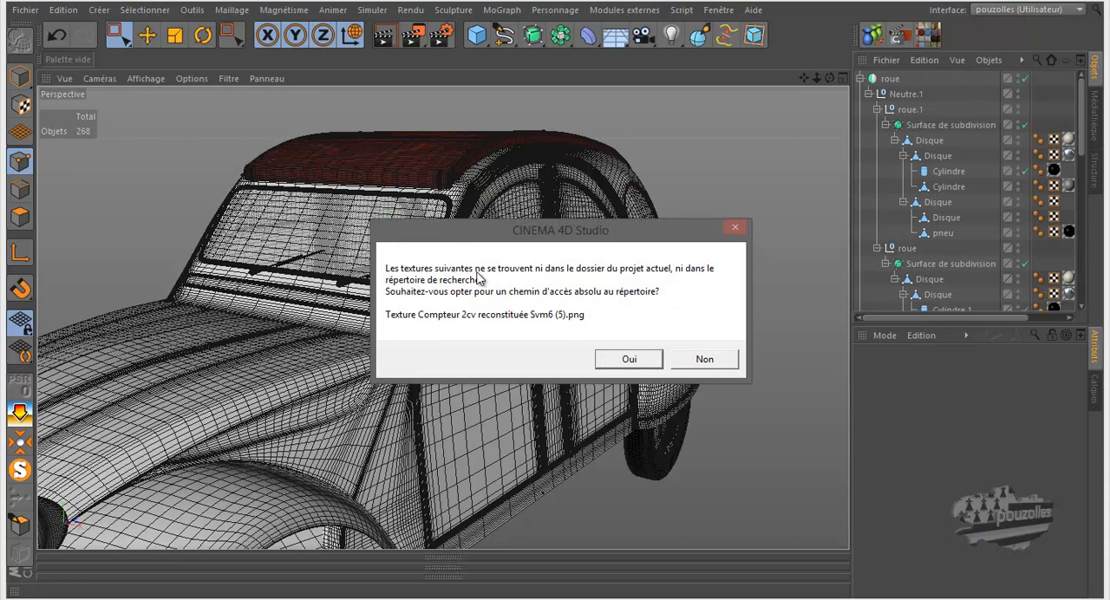
{"action": "left_click", "coordinate": [629, 359]}
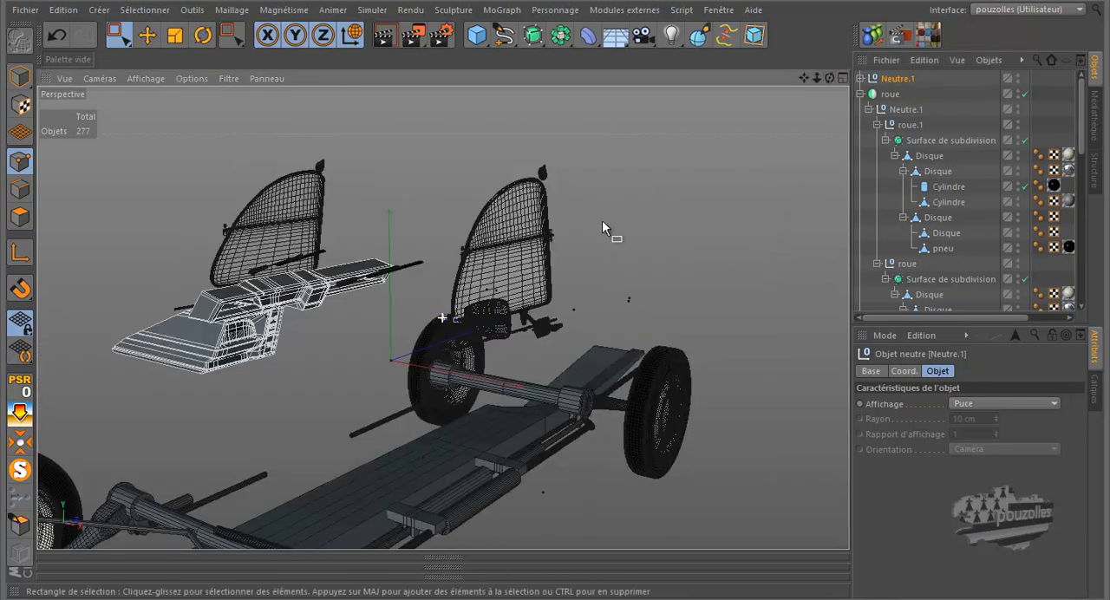
In Model mode, isolate the pasted Neutre.1 group together with the caisse body, leaving only Neutre.1 selected
{"action": "left_click", "coordinate": [19, 76]}
{"action": "left_click", "coordinate": [148, 35]}
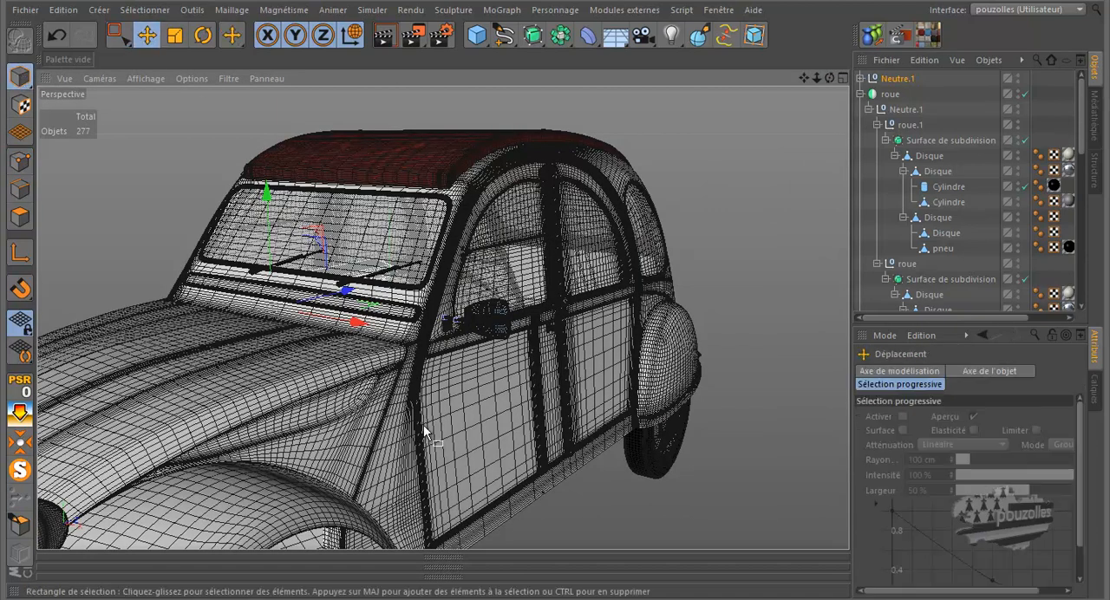
{"action": "left_click", "coordinate": [397, 466]}
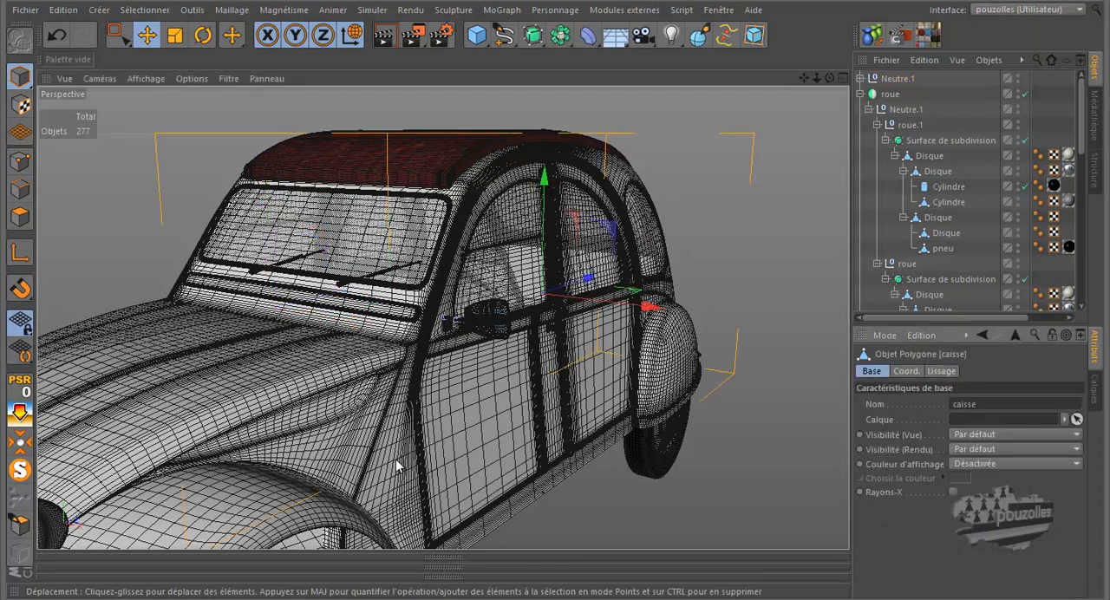
{"action": "left_click", "coordinate": [897, 80], "text": "ctrl"}
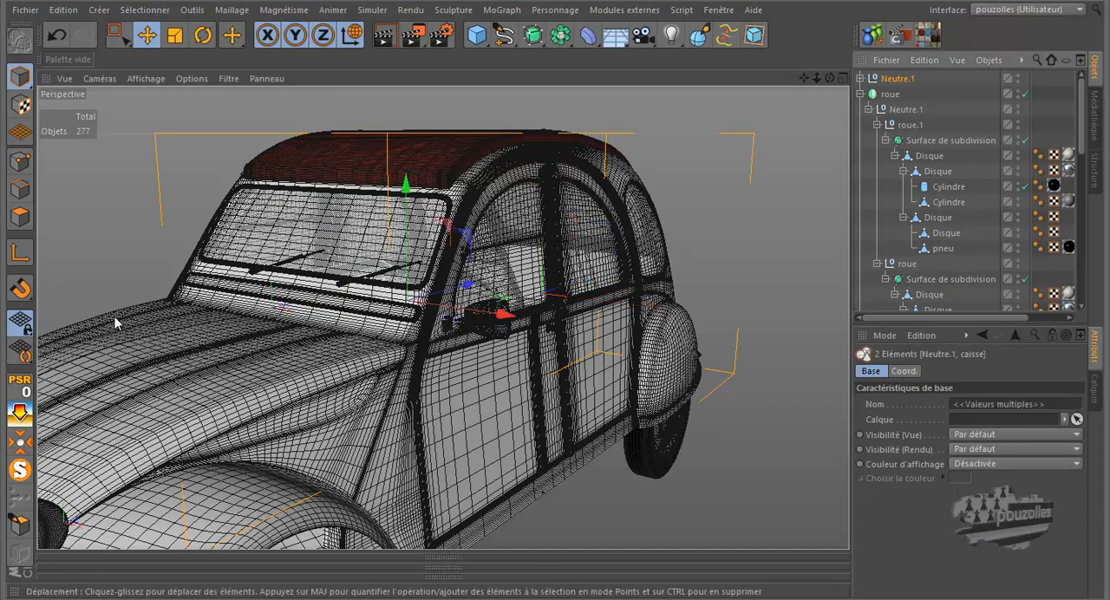
{"action": "left_click", "coordinate": [20, 469]}
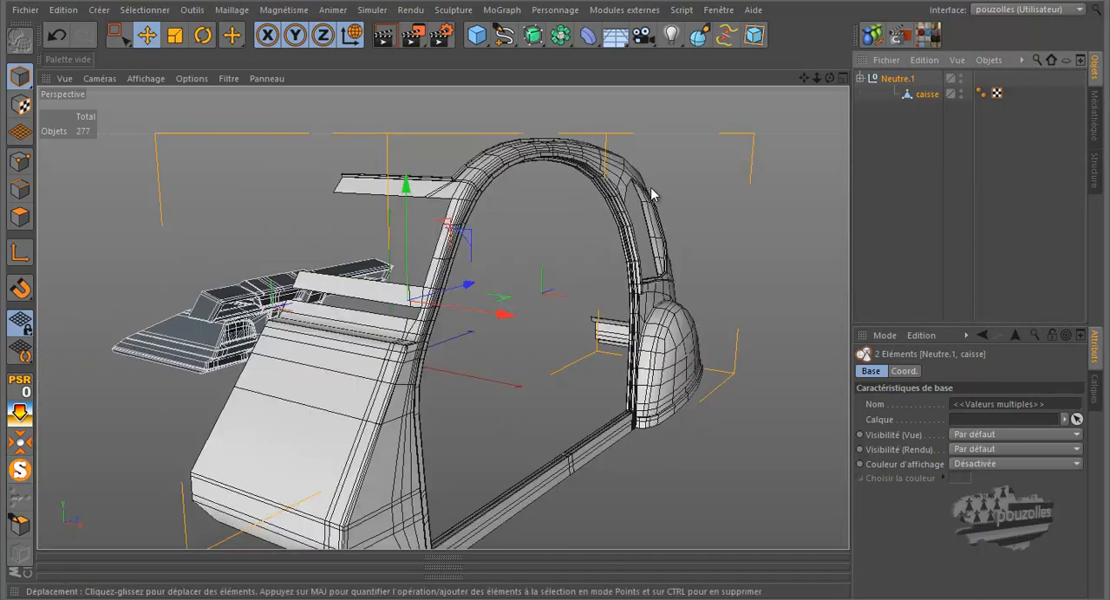
{"action": "left_click_drag", "start_coordinate": [830, 80], "coordinate": [548, 283]}
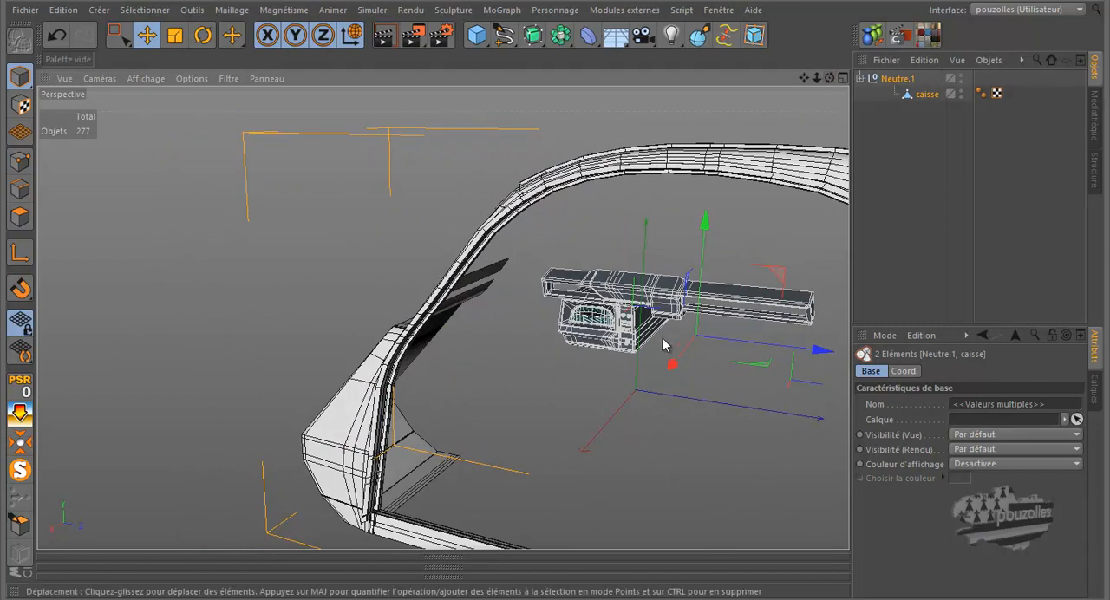
{"action": "left_click", "coordinate": [898, 80]}
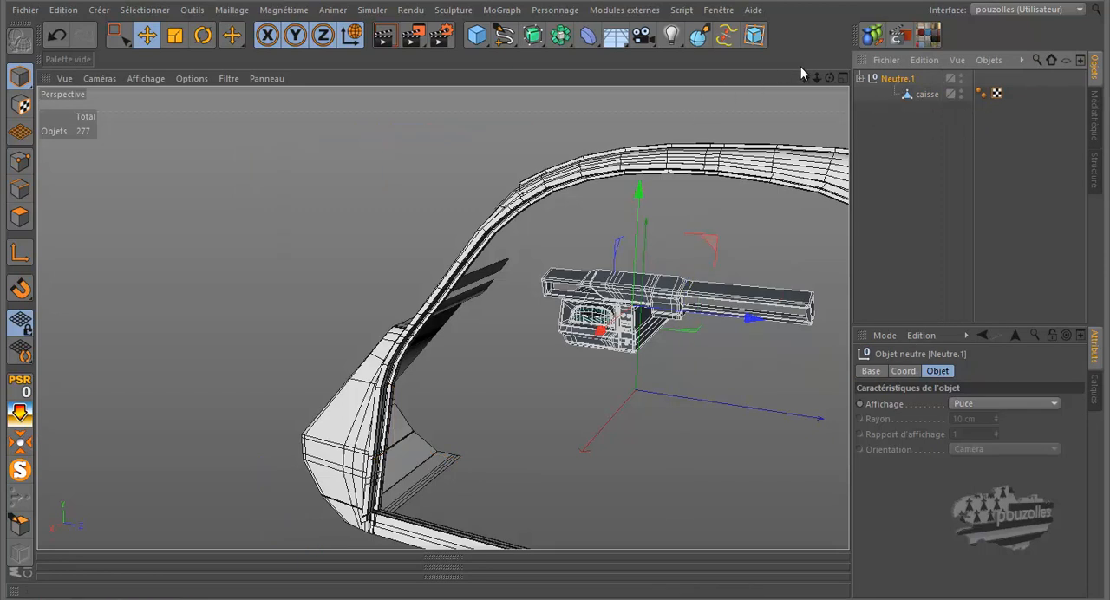
Try to rotate the dashboard group freehand and undo the rotation
{"action": "left_click_drag", "start_coordinate": [829, 79], "coordinate": [819, 76]}
{"action": "left_click", "coordinate": [202, 34]}
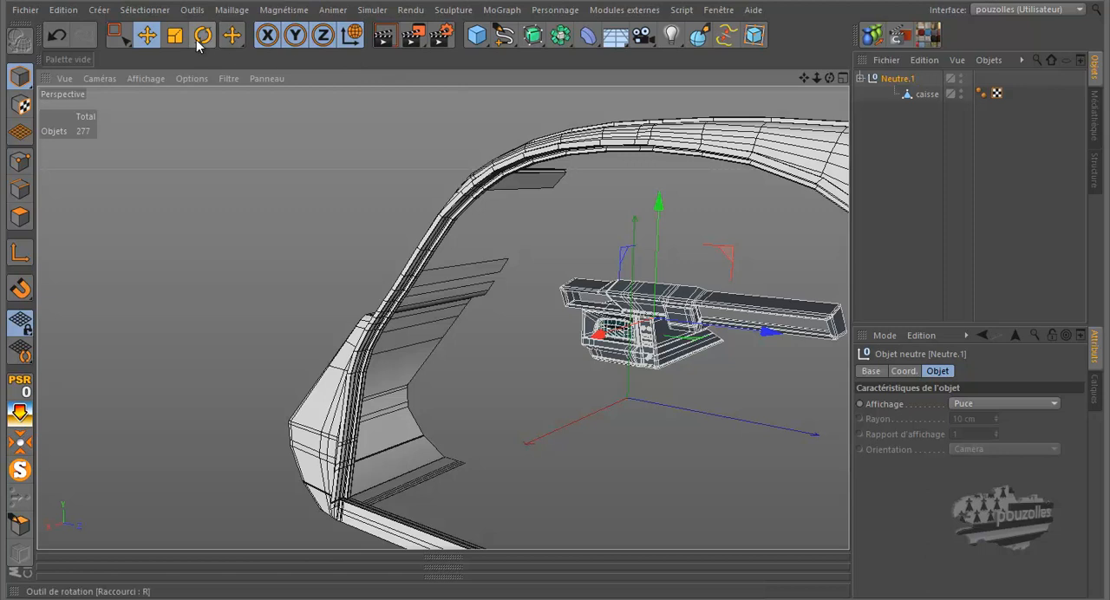
{"action": "left_click_drag", "start_coordinate": [659, 334], "coordinate": [826, 238]}
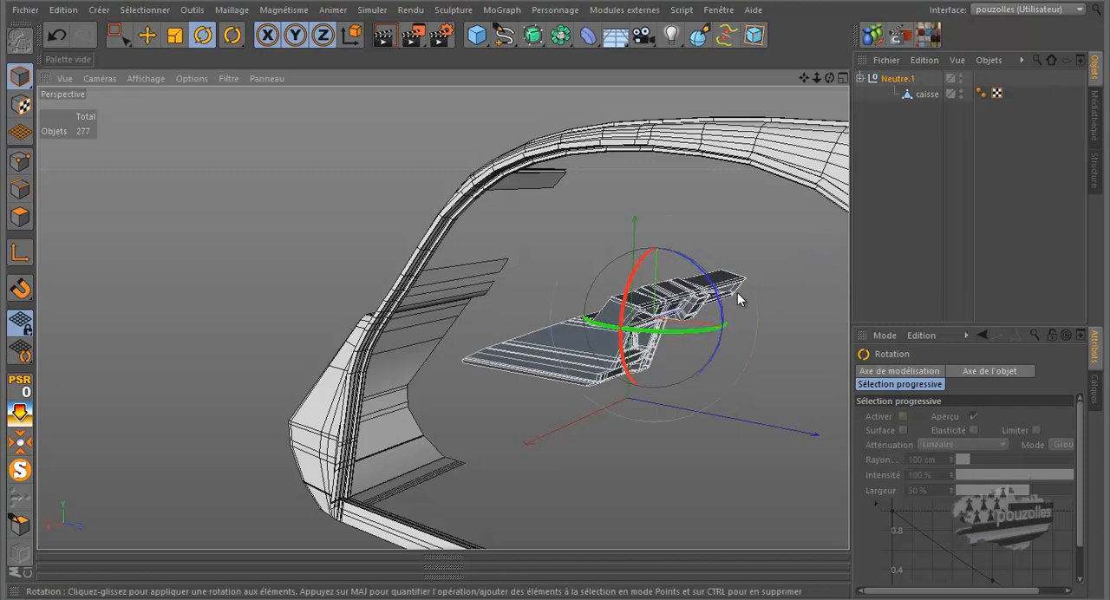
{"action": "left_click", "coordinate": [57, 34]}
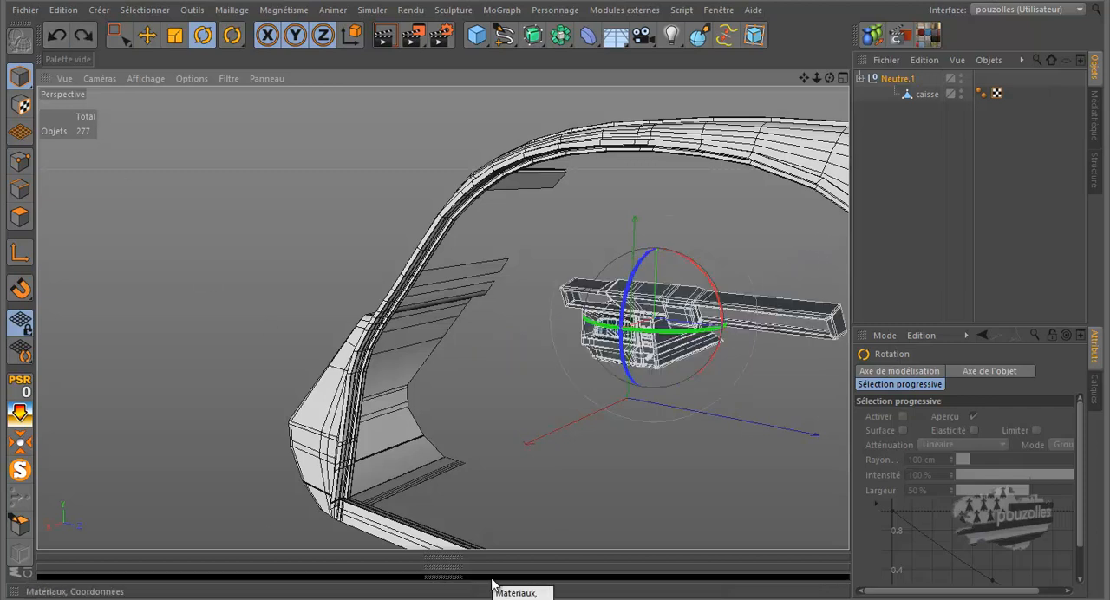
Rotate the Neutre.1 dashboard group to a 90° heading and move it beside the front of the body, at about X 113 cm, Z -327 cm
{"action": "left_click", "coordinate": [451, 579]}
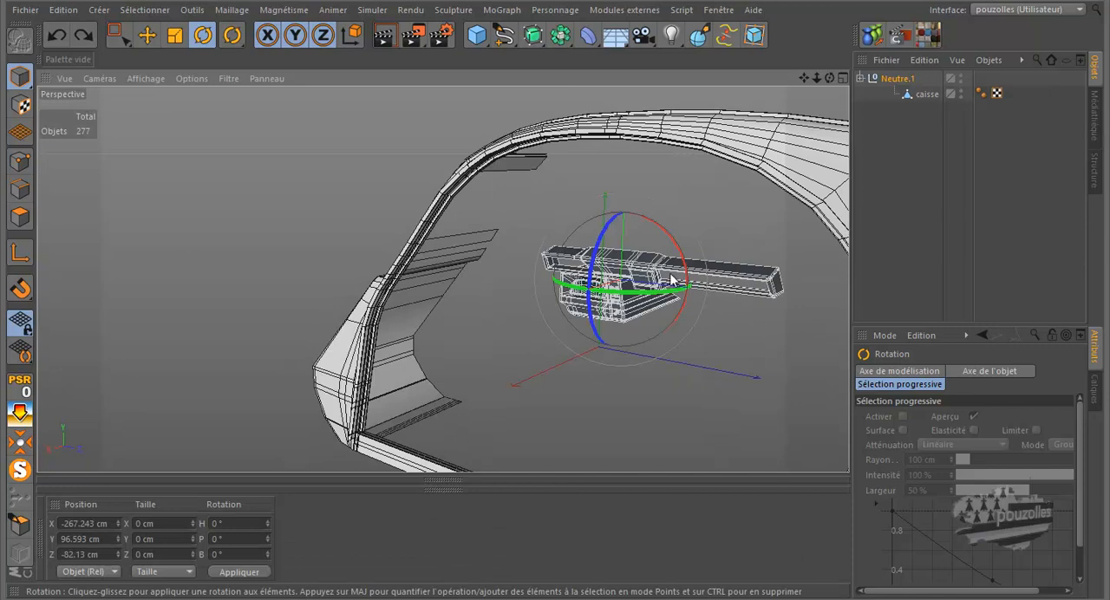
{"action": "left_click_drag", "start_coordinate": [621, 293], "coordinate": [804, 225]}
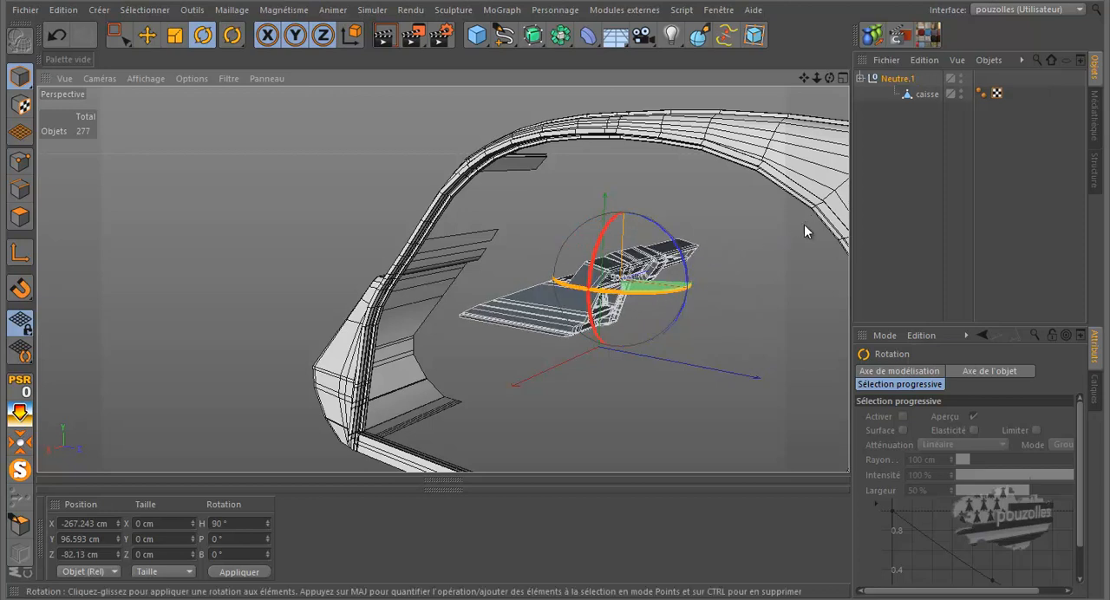
{"action": "key", "text": "e"}
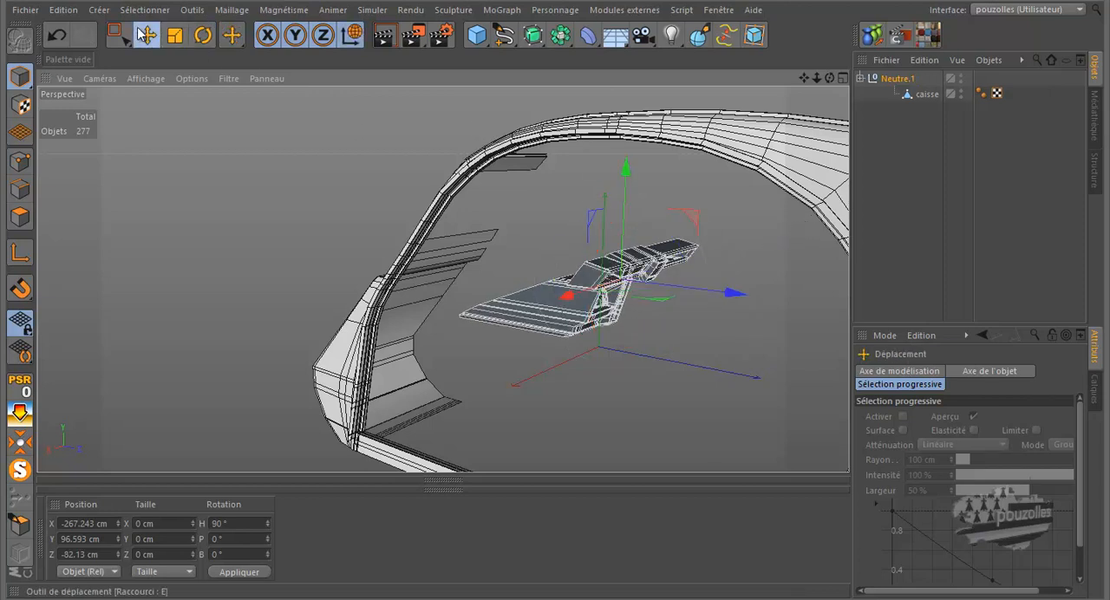
{"action": "left_click_drag", "start_coordinate": [830, 79], "coordinate": [557, 277]}
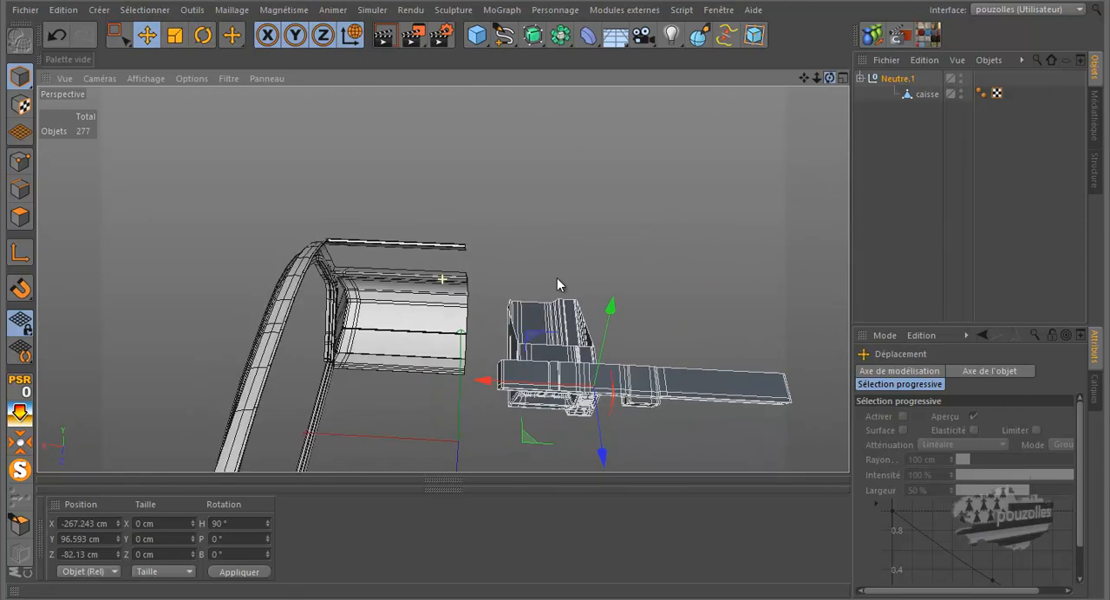
{"action": "left_click_drag", "start_coordinate": [479, 383], "coordinate": [295, 367]}
{"action": "left_click_drag", "start_coordinate": [396, 454], "coordinate": [412, 375]}
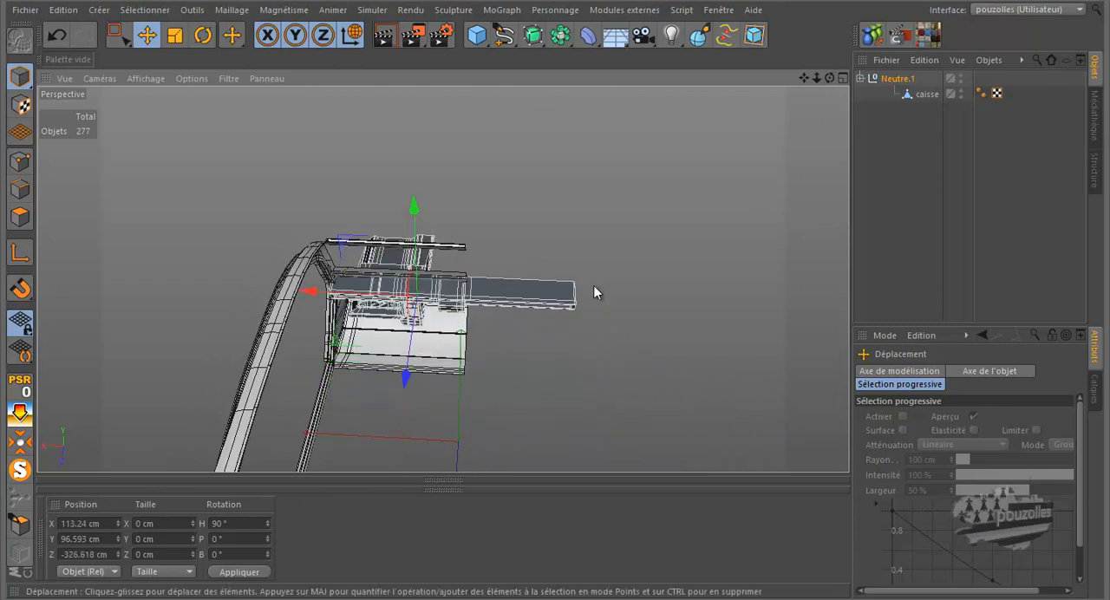
Raise the dashboard group and shift it along the car to sit below the windscreen, at about Y 159 cm, Z -268 cm
{"action": "left_click_drag", "start_coordinate": [830, 80], "coordinate": [559, 279]}
{"action": "scroll", "coordinate": [556, 319], "scroll_direction": "up", "scroll_amount": 10}
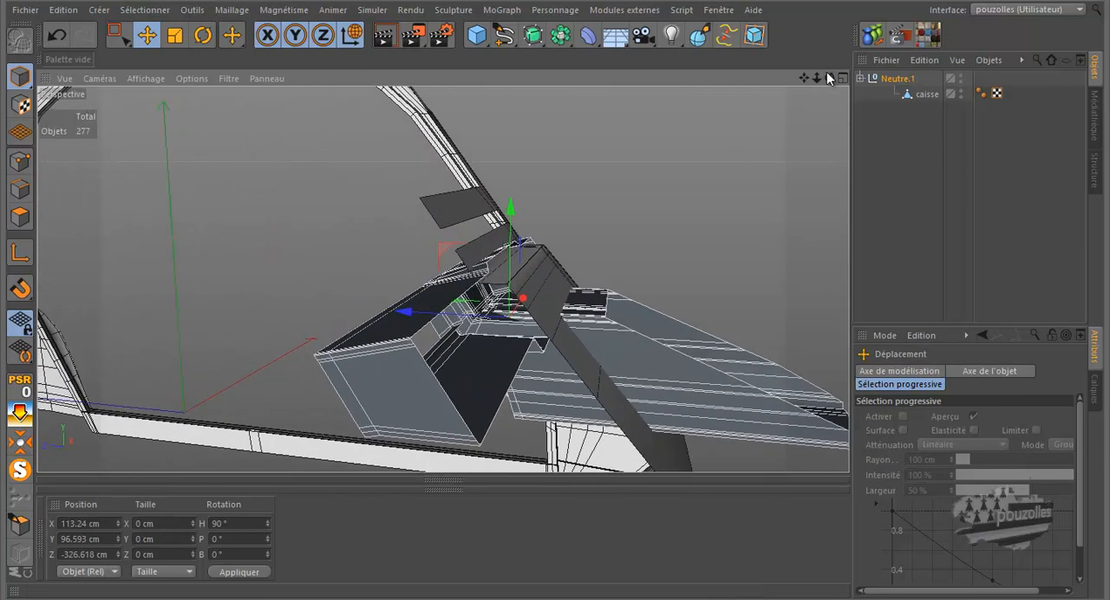
{"action": "left_click_drag", "start_coordinate": [830, 78], "coordinate": [522, 276]}
{"action": "left_click_drag", "start_coordinate": [425, 257], "coordinate": [364, 209]}
{"action": "left_click_drag", "start_coordinate": [829, 78], "coordinate": [771, 249]}
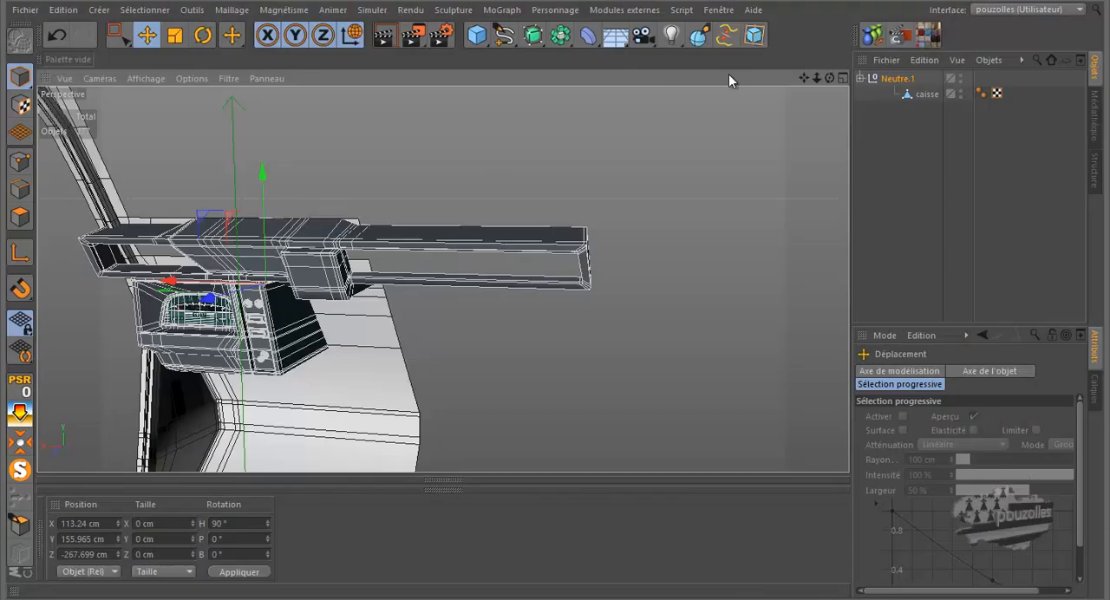
{"action": "left_click_drag", "start_coordinate": [552, 280], "coordinate": [561, 282]}
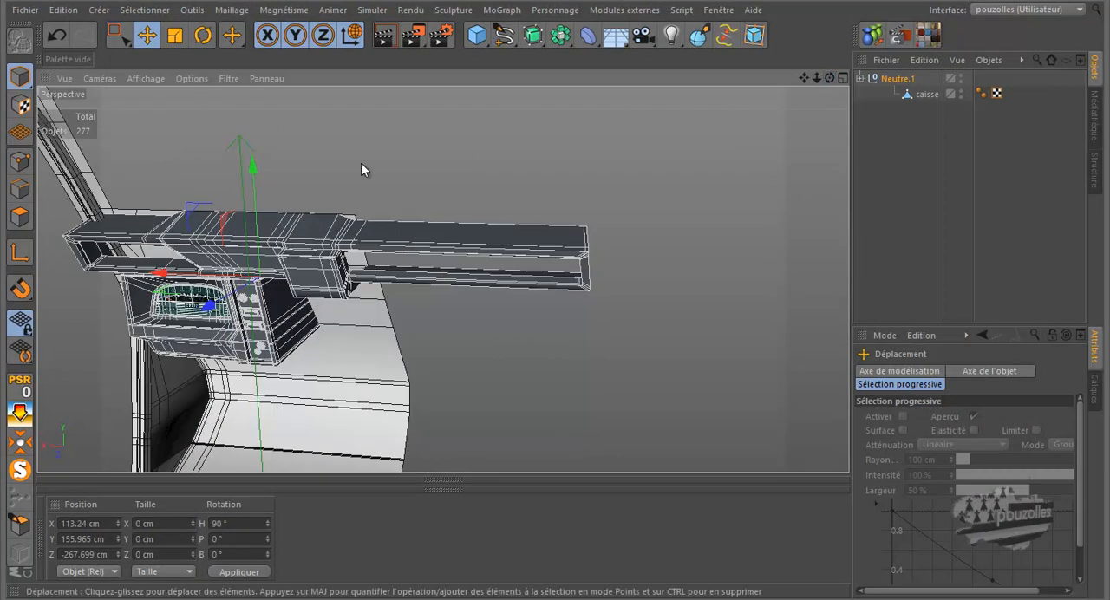
{"action": "left_click_drag", "start_coordinate": [253, 164], "coordinate": [253, 162]}
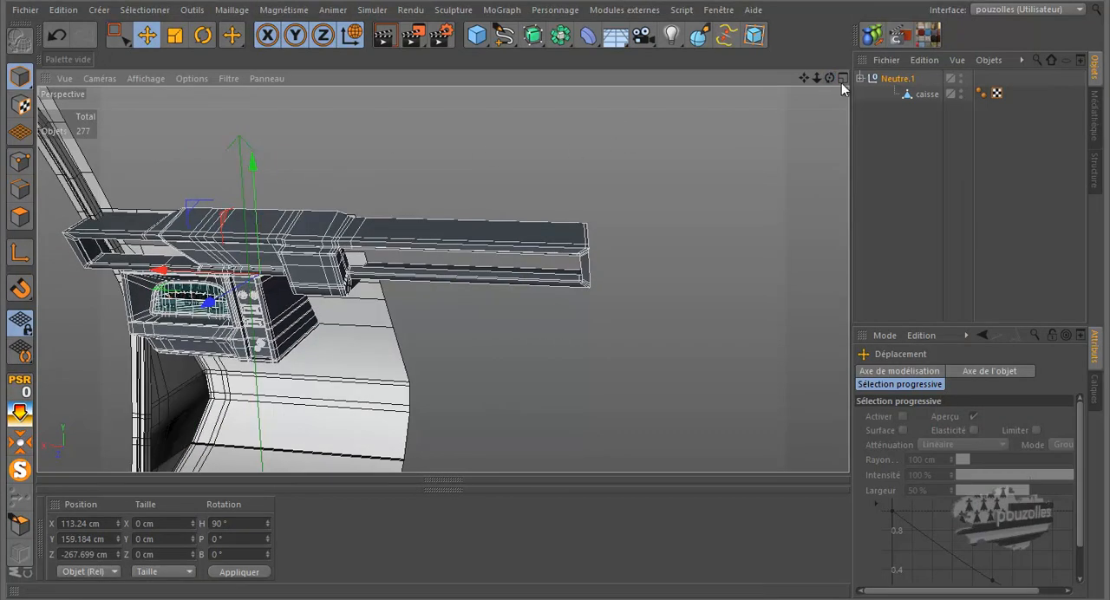
Slide the dashboard group sideways away from the driver-side body wall, to about X 94 cm
{"action": "left_click_drag", "start_coordinate": [830, 79], "coordinate": [557, 278]}
{"action": "scroll", "coordinate": [768, 167], "scroll_direction": "down", "scroll_amount": 2}
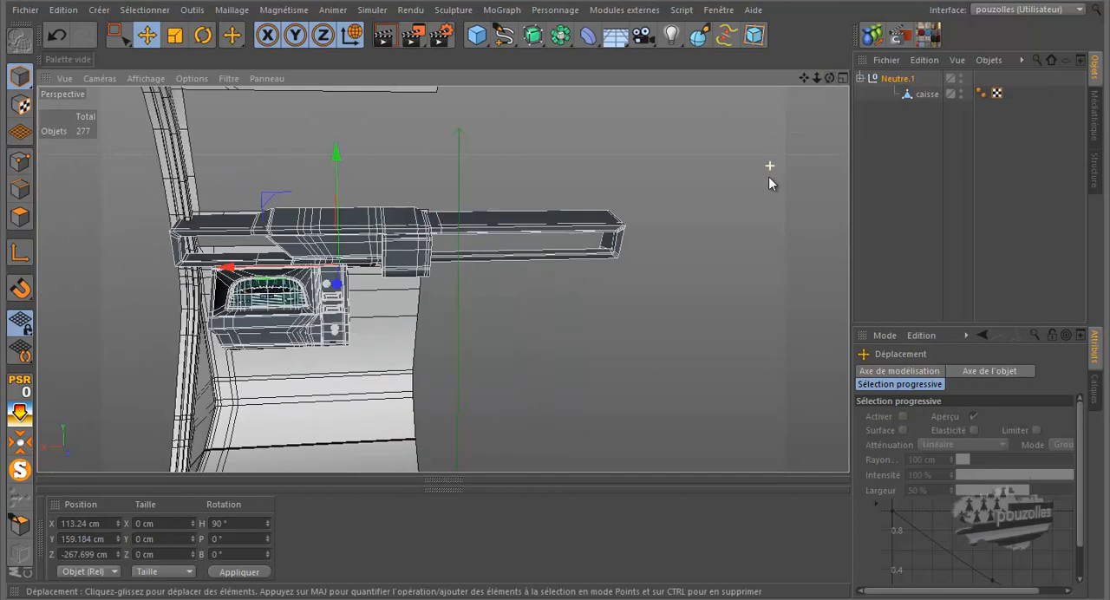
{"action": "left_click_drag", "start_coordinate": [223, 266], "coordinate": [243, 267]}
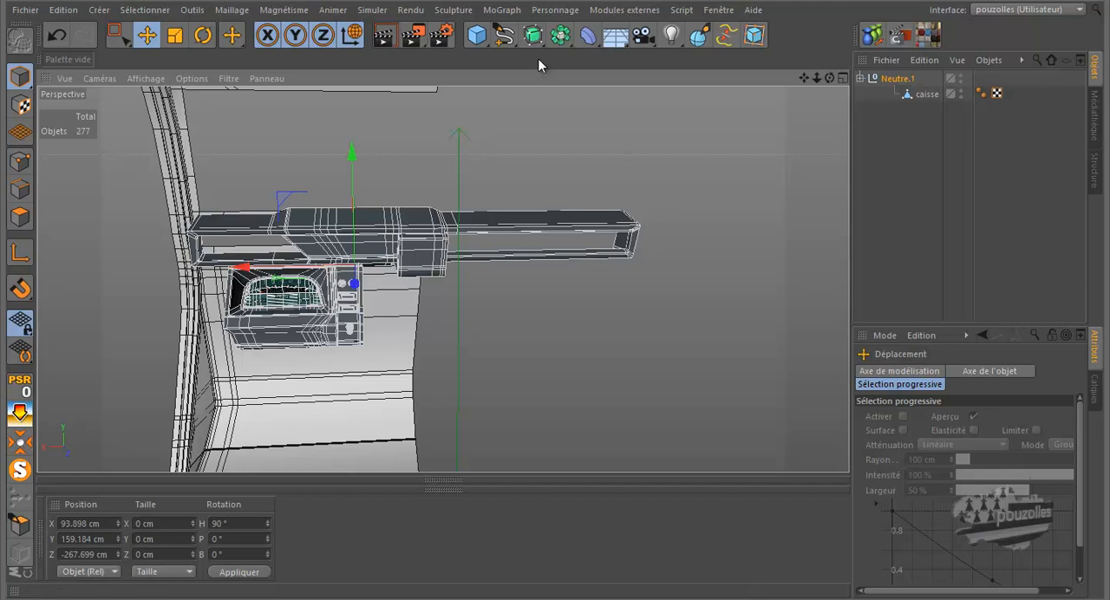
Add a Symétrie object on the ZY plane and place the caisse body in it to mirror the half body
{"action": "left_click", "coordinate": [548, 39]}
{"action": "left_click", "coordinate": [735, 113]}
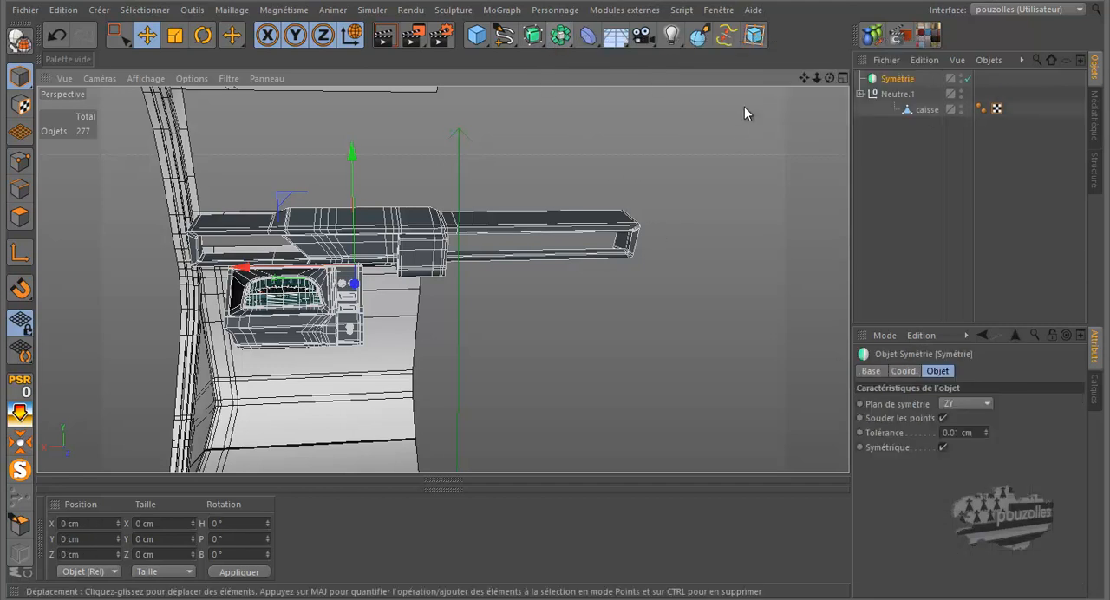
{"action": "left_click_drag", "start_coordinate": [896, 93], "coordinate": [930, 95]}
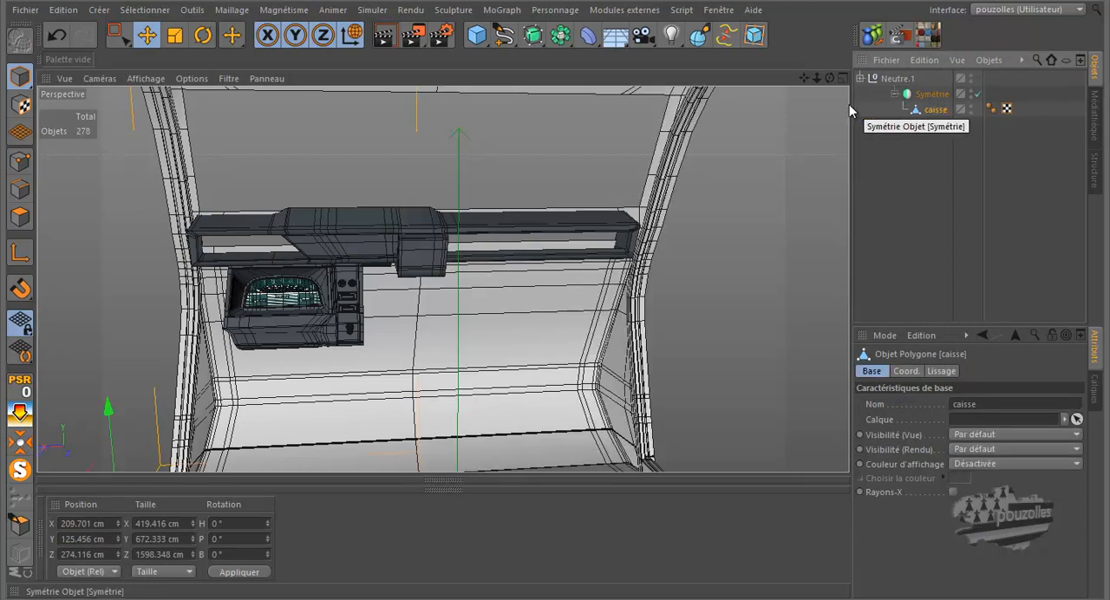
{"action": "left_click_drag", "start_coordinate": [829, 76], "coordinate": [795, 77]}
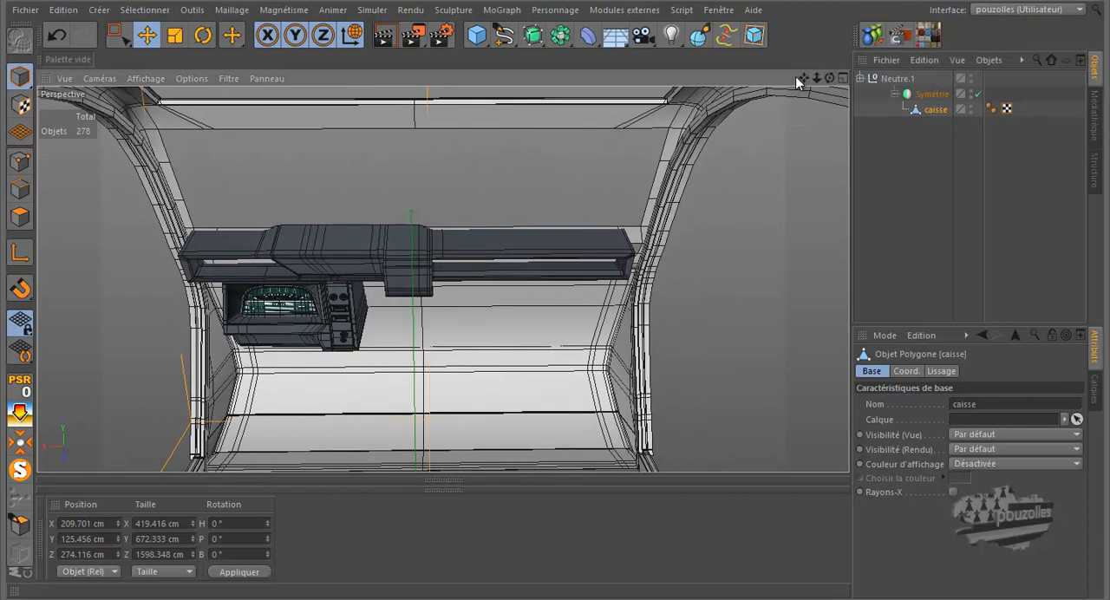
Center the Neutre.1 dashboard group between the two body sides by sliding it to about X 82 cm
{"action": "left_click", "coordinate": [902, 79]}
{"action": "left_click_drag", "start_coordinate": [236, 281], "coordinate": [245, 283]}
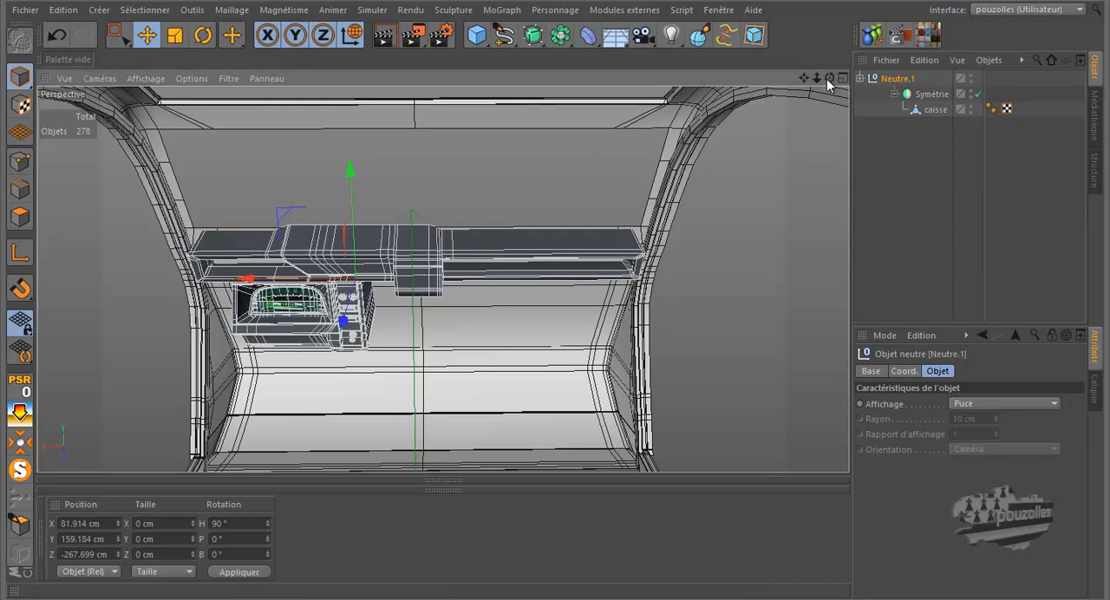
{"action": "left_click_drag", "start_coordinate": [555, 280], "coordinate": [555, 275]}
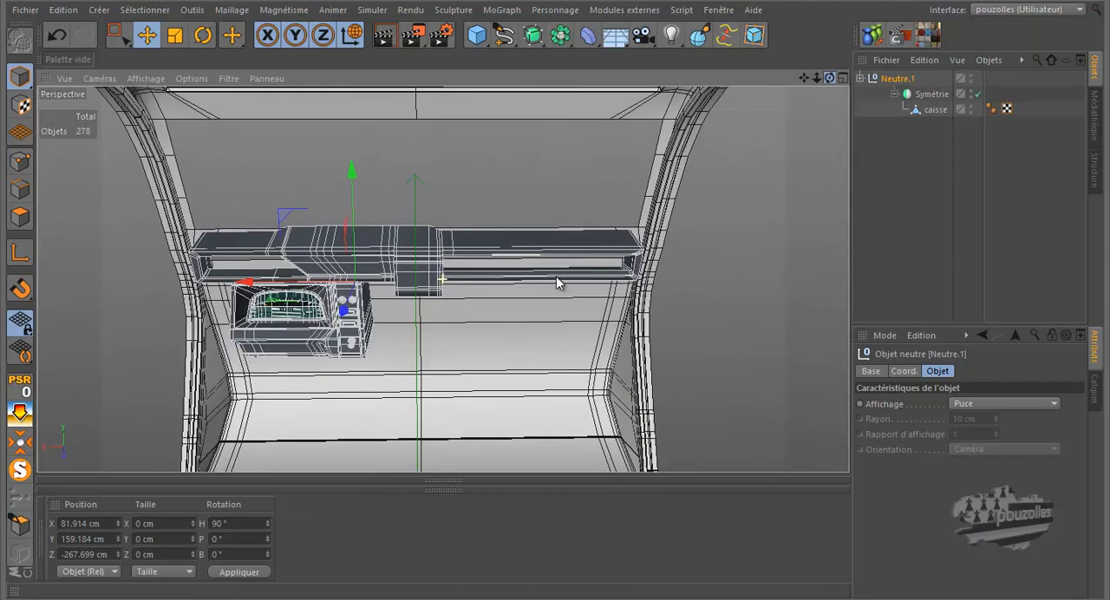
In Points mode, rectangle-select the passenger-side end points of the upper dashboard bar (top Cube.1) and extend them outward to about Z 279 cm
{"action": "left_click", "coordinate": [861, 79]}
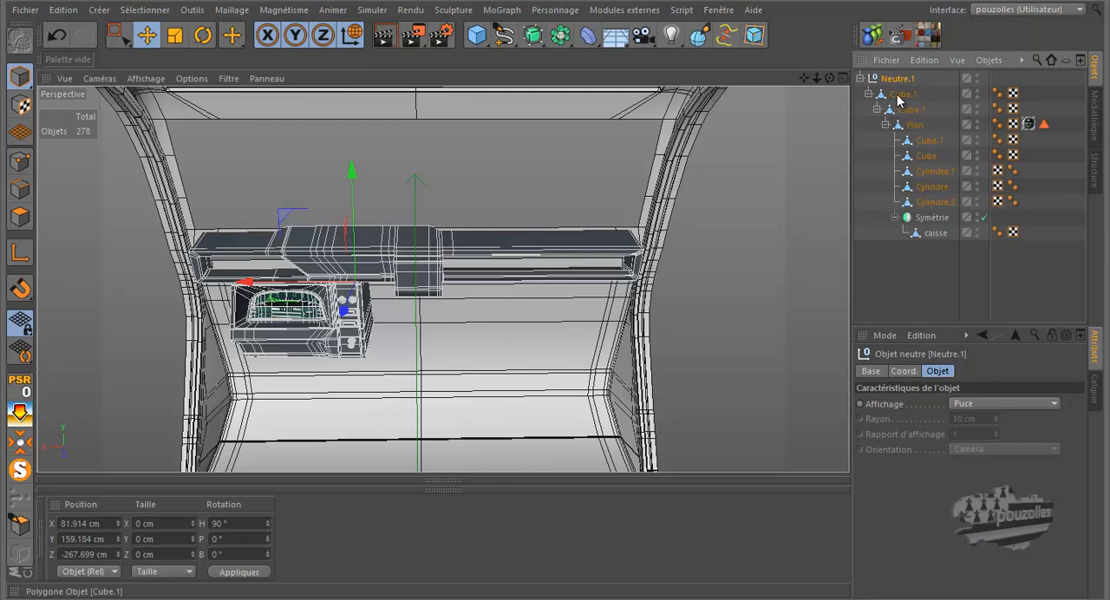
{"action": "left_click", "coordinate": [900, 95]}
{"action": "left_click", "coordinate": [909, 110]}
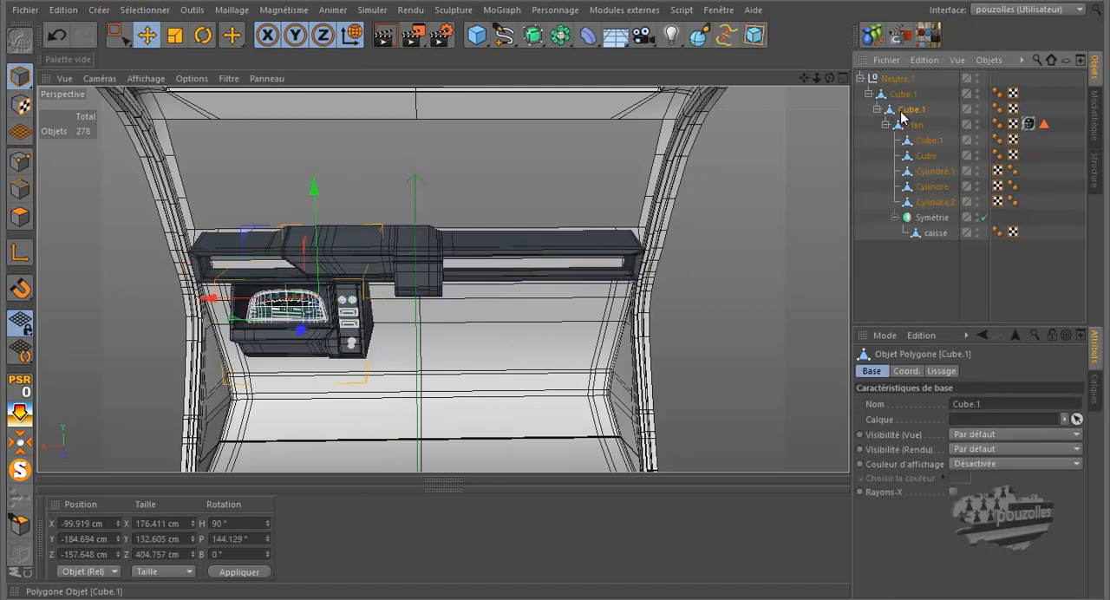
{"action": "left_click", "coordinate": [20, 161]}
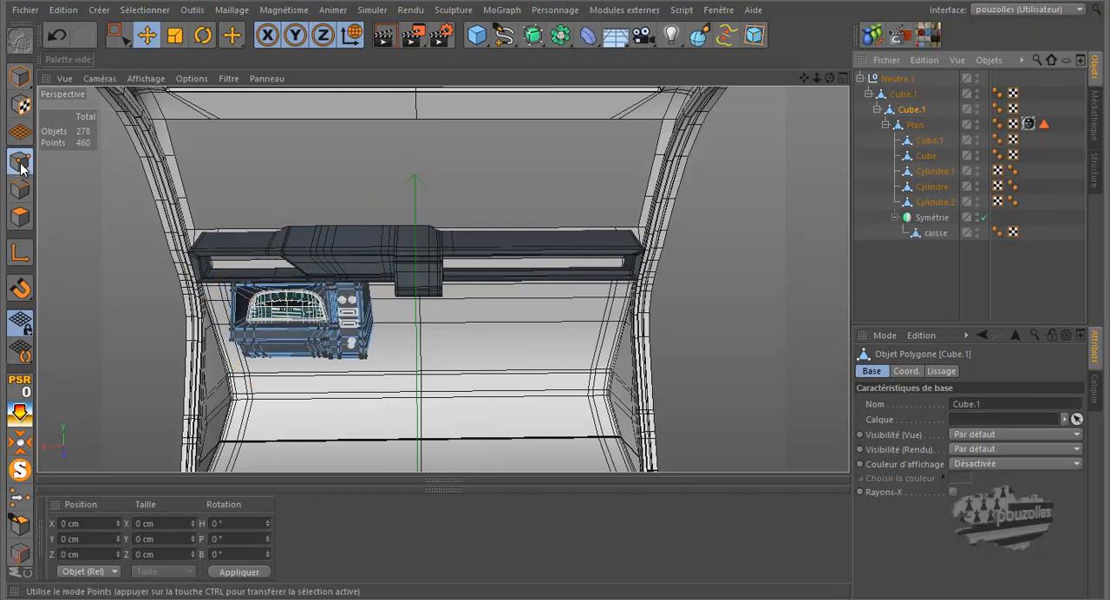
{"action": "left_click", "coordinate": [902, 94]}
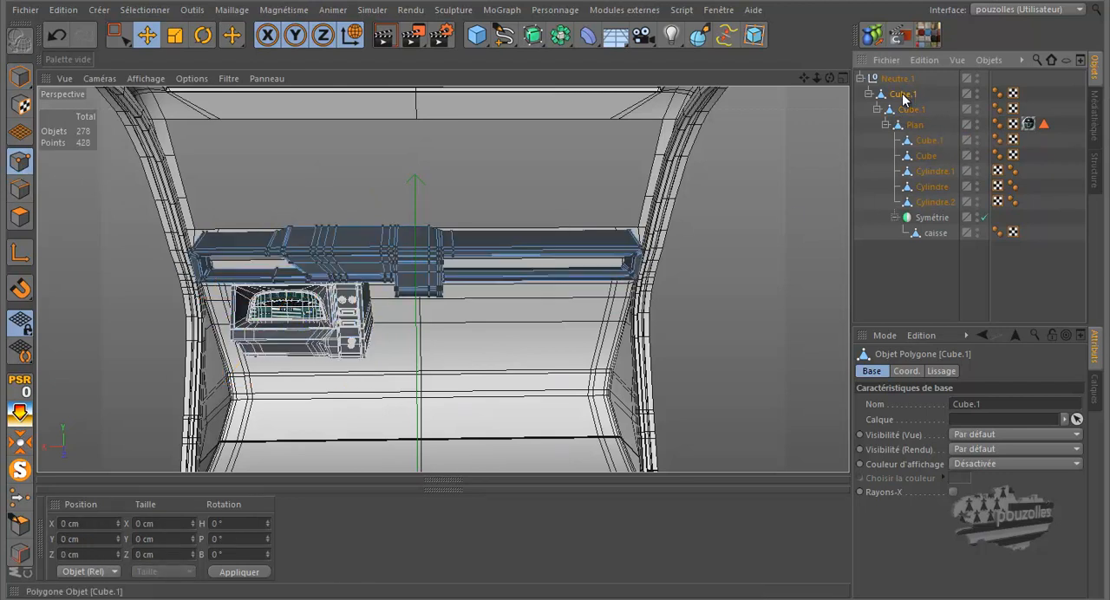
{"action": "left_click", "coordinate": [117, 34]}
{"action": "left_click", "coordinate": [169, 85]}
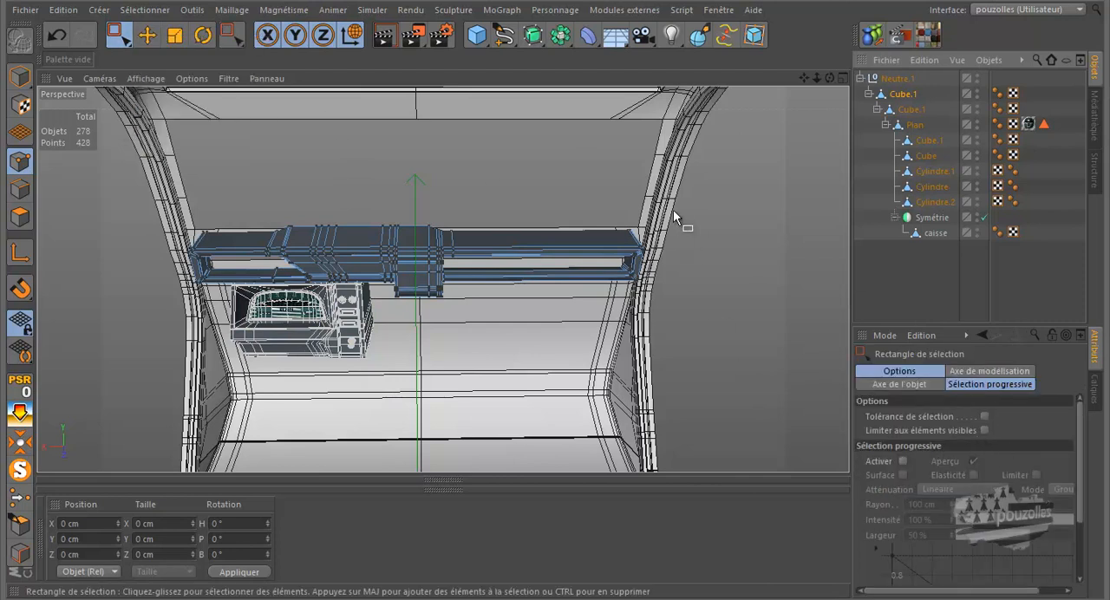
{"action": "left_click_drag", "start_coordinate": [594, 315], "coordinate": [594, 316]}
{"action": "left_click_drag", "start_coordinate": [831, 78], "coordinate": [787, 151]}
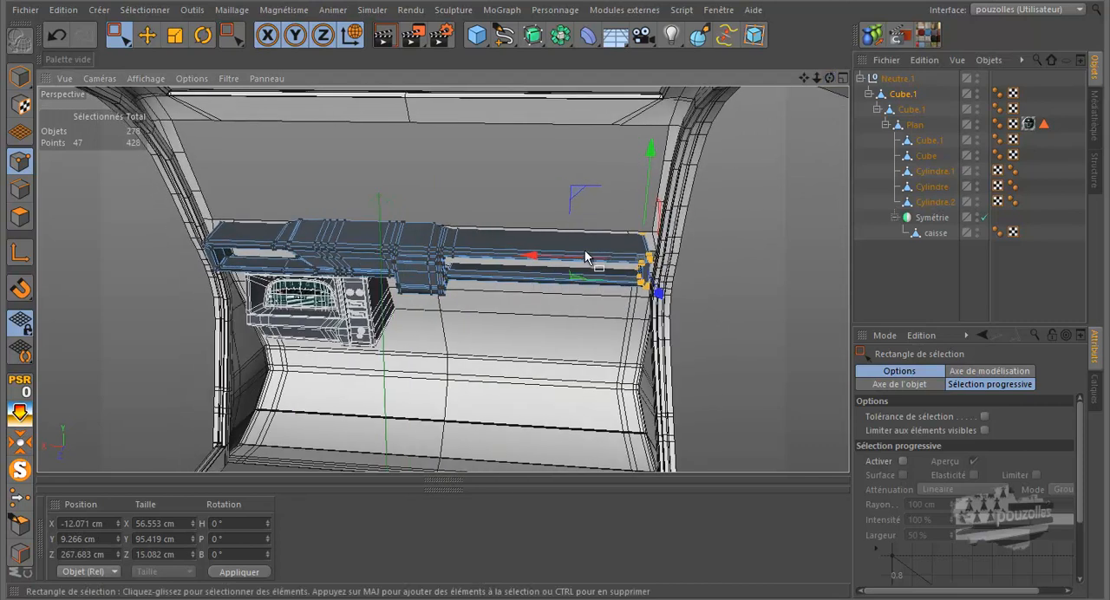
{"action": "left_click_drag", "start_coordinate": [587, 257], "coordinate": [591, 262]}
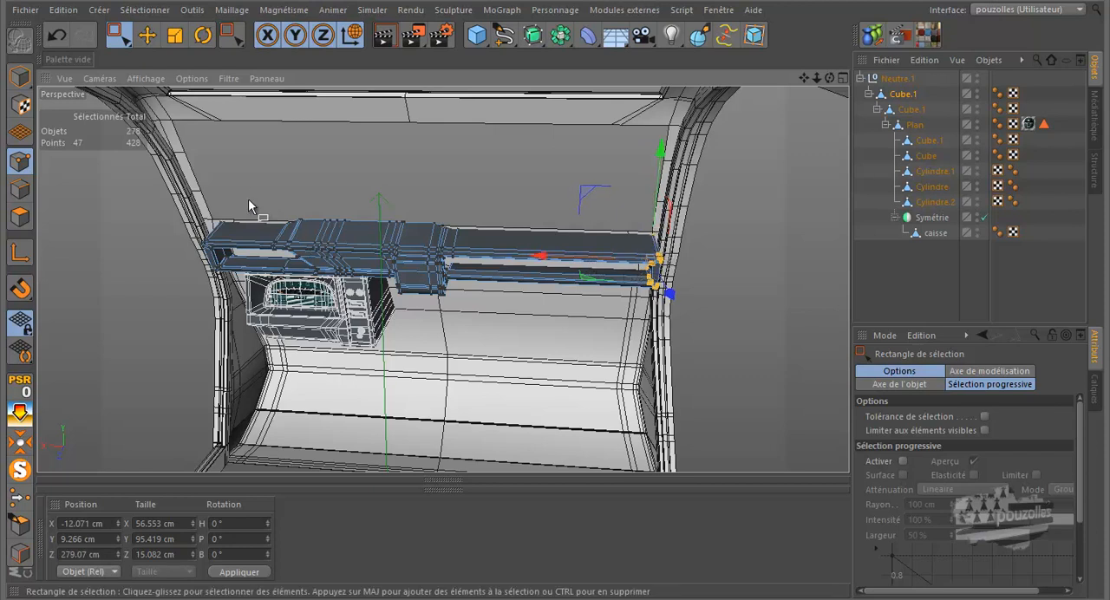
Select the driver-side end points of the upper dashboard bar and extend them outward to the body wall, to about Z -279 cm
{"action": "left_click_drag", "start_coordinate": [200, 284], "coordinate": [189, 299]}
{"action": "left_click_drag", "start_coordinate": [830, 79], "coordinate": [565, 280]}
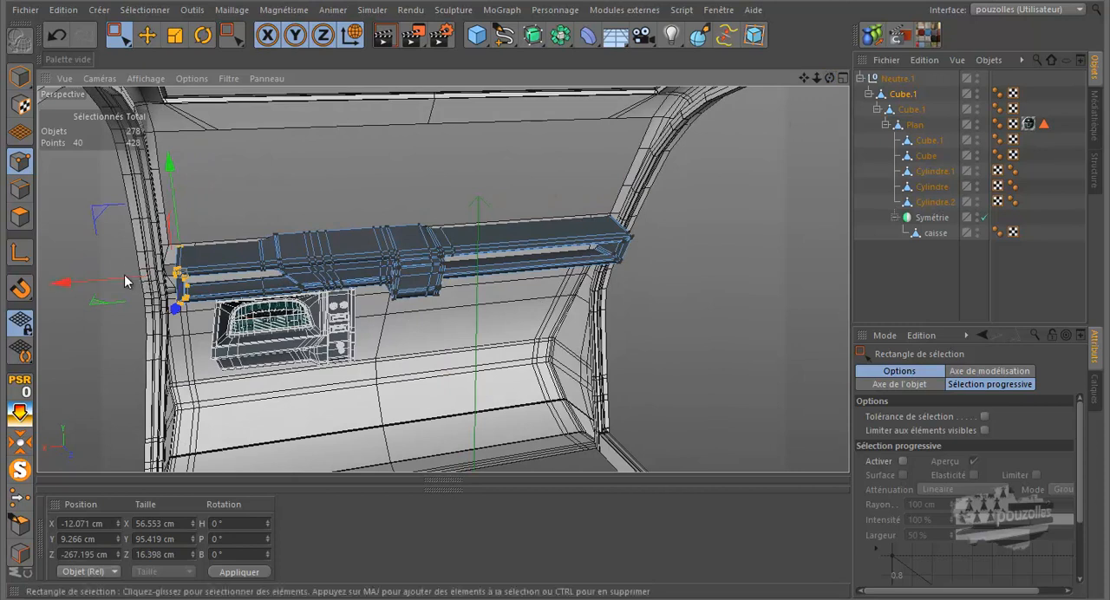
{"action": "left_click_drag", "start_coordinate": [123, 289], "coordinate": [111, 289]}
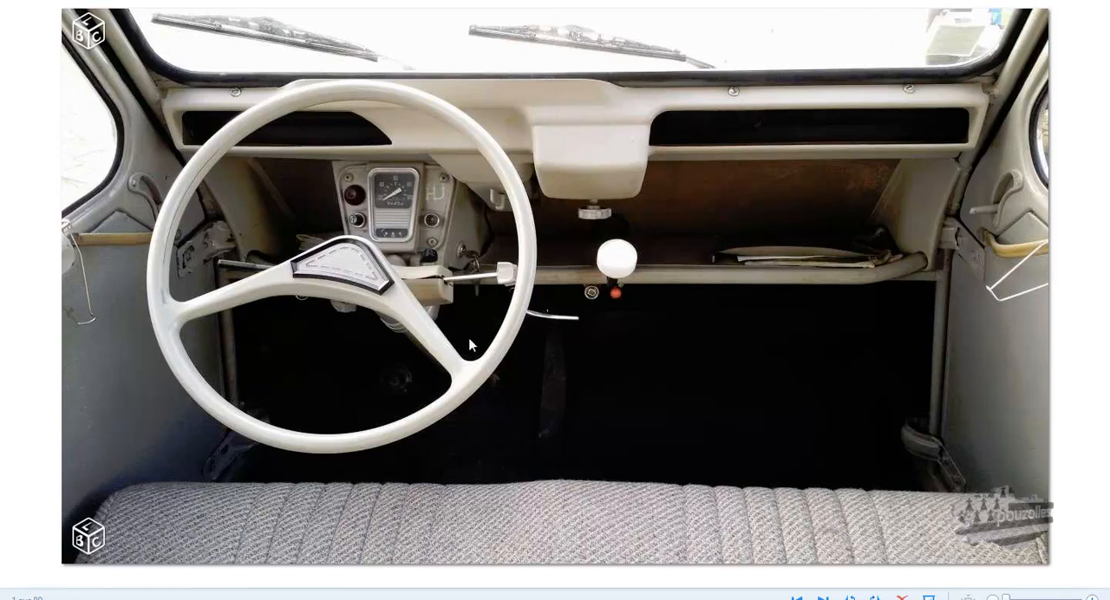
Return from the reference photo to the scene and, in Model mode, move the upper dashboard bar along the car to about X 19 cm
{"action": "key", "text": "alt+Tab"}
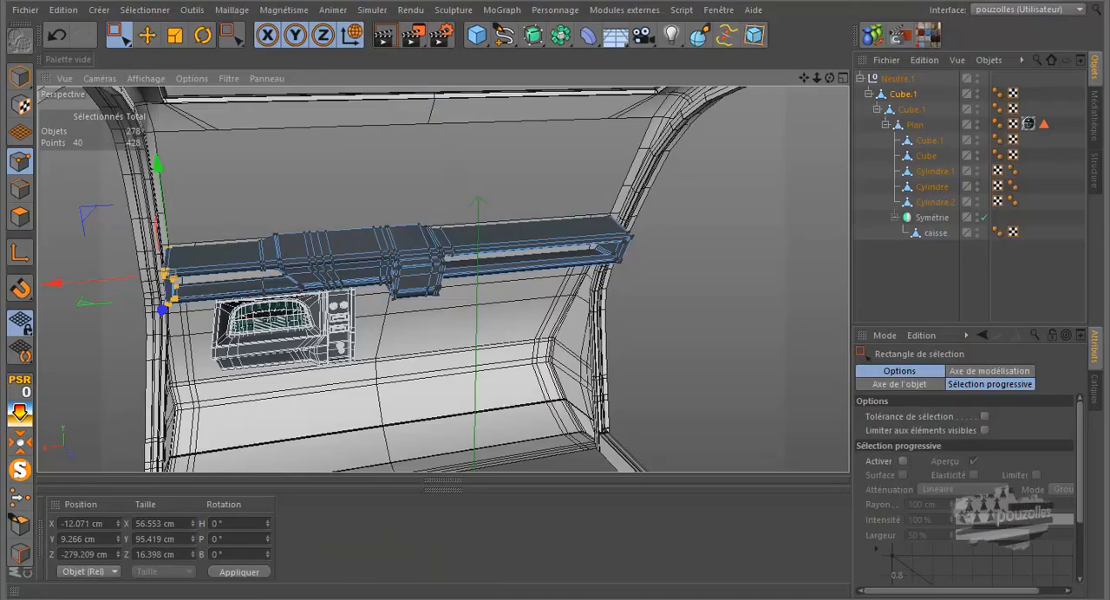
{"action": "mouse_move", "coordinate": [830, 79]}
{"action": "left_mouse_down"}
{"action": "mouse_move", "coordinate": [549, 285]}
{"action": "mouse_move", "coordinate": [820, 78]}
{"action": "left_mouse_up"}
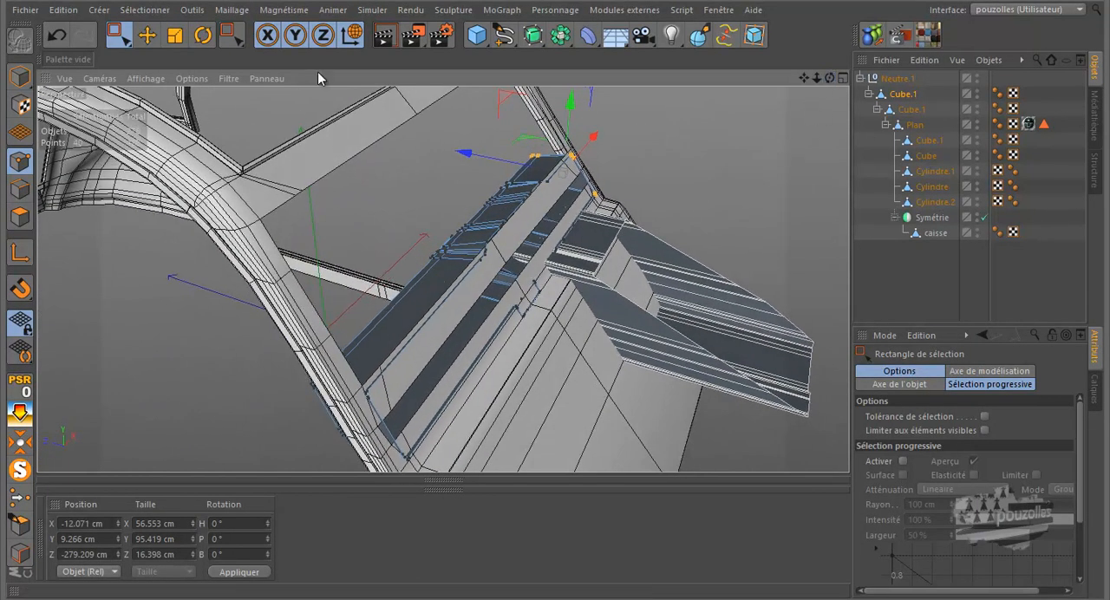
{"action": "left_click", "coordinate": [13, 77]}
{"action": "key", "text": "e"}
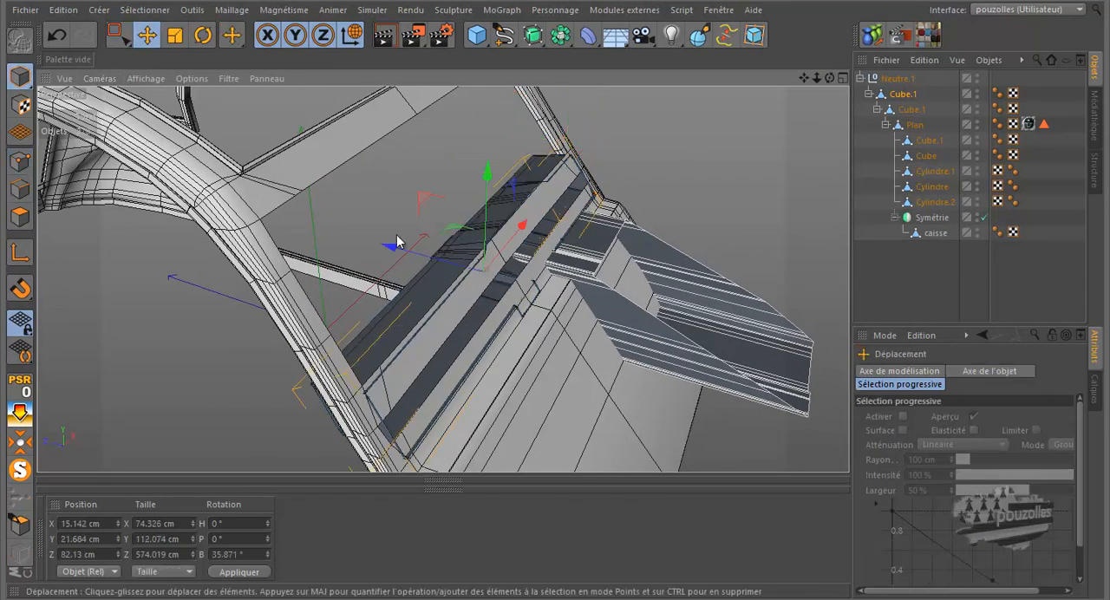
{"action": "left_click_drag", "start_coordinate": [442, 265], "coordinate": [440, 267]}
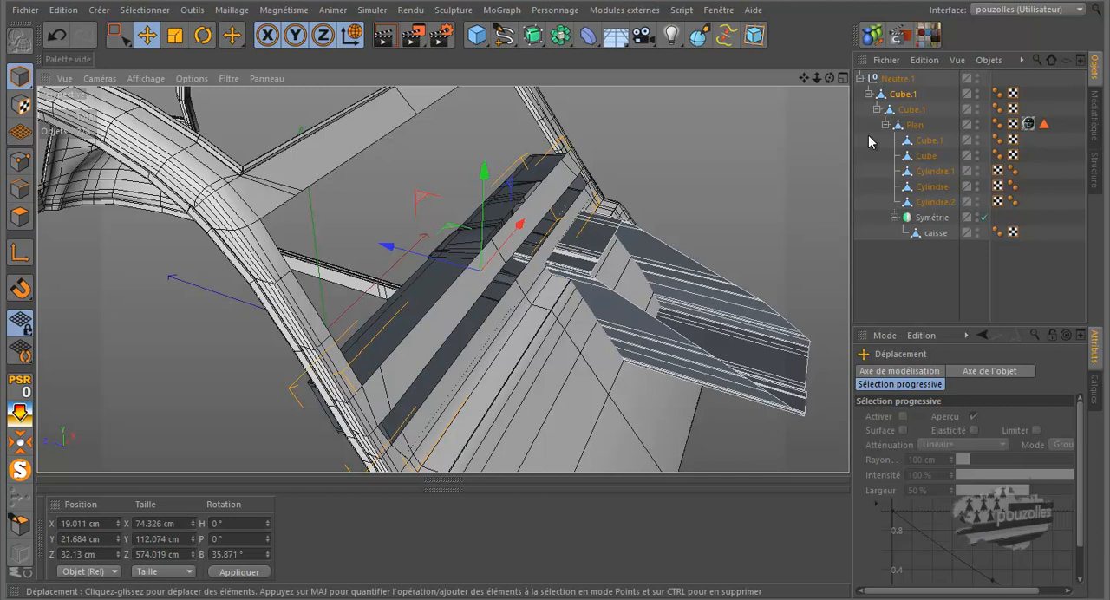
In Points mode, brush-select the protruding edge points of the lower dashboard panel's upper strip (nested Cube.1) and slide them back to about Z 135 cm
{"action": "left_click_drag", "start_coordinate": [830, 78], "coordinate": [565, 284]}
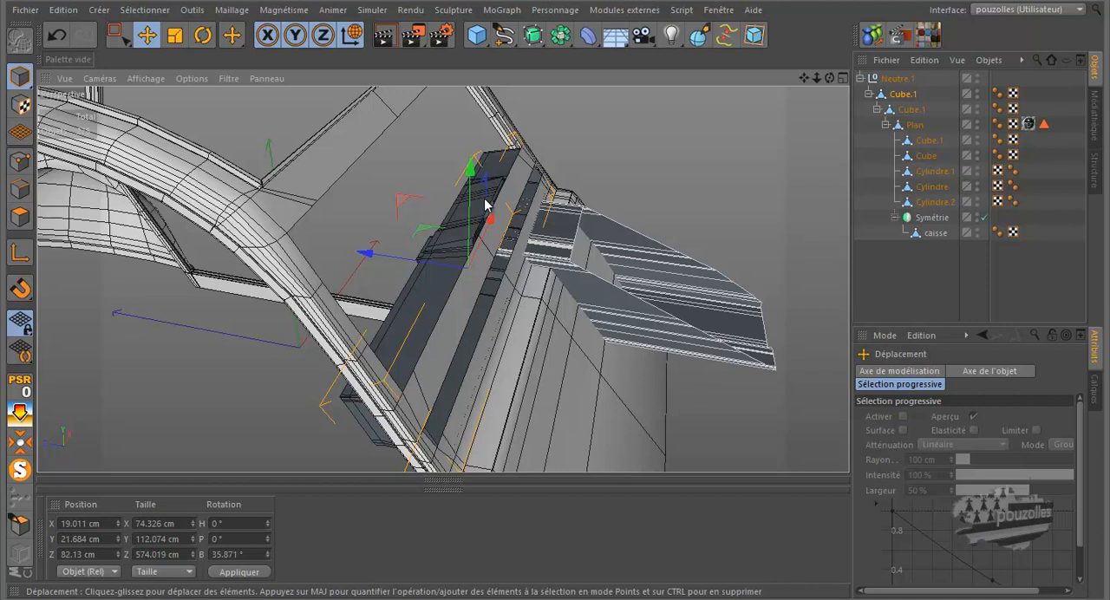
{"action": "left_click", "coordinate": [20, 162]}
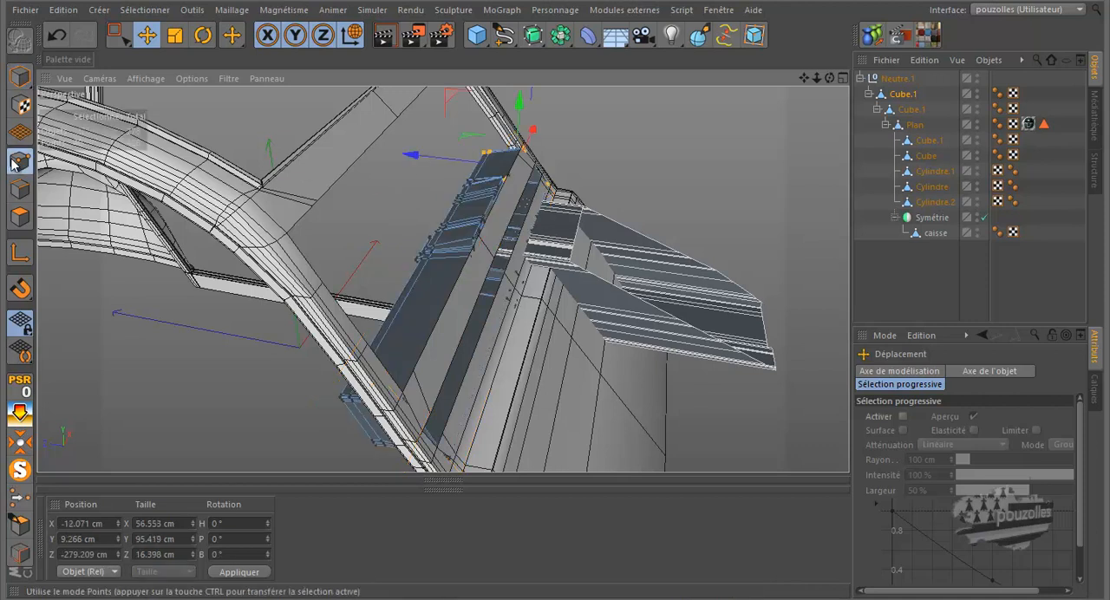
{"action": "left_click", "coordinate": [911, 110]}
{"action": "scroll", "coordinate": [566, 263], "scroll_direction": "up", "scroll_amount": 8}
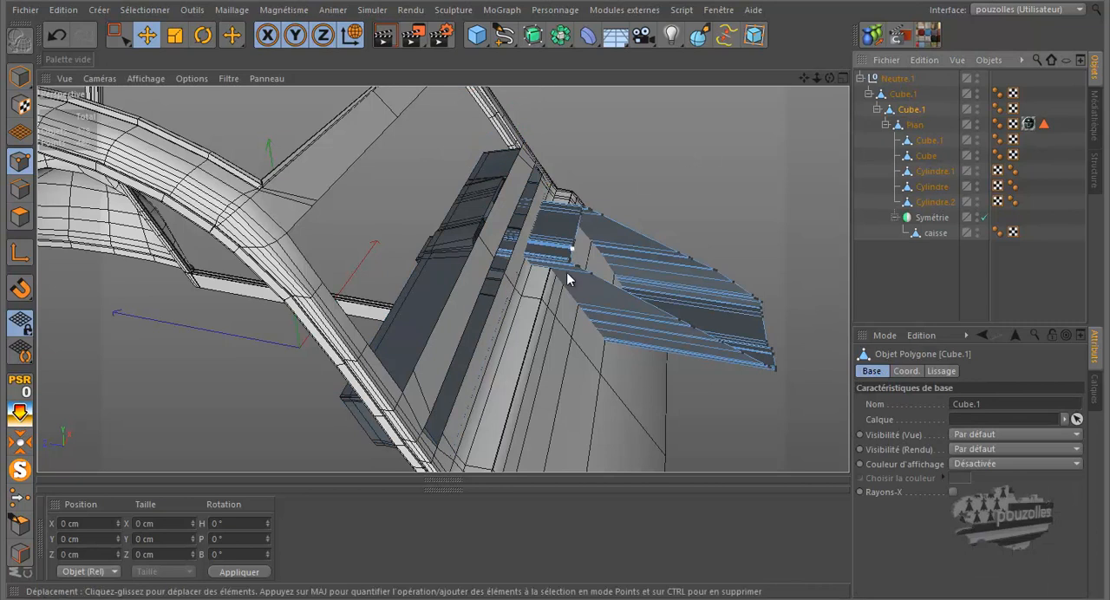
{"action": "scroll", "coordinate": [566, 263], "scroll_direction": "up", "scroll_amount": 6}
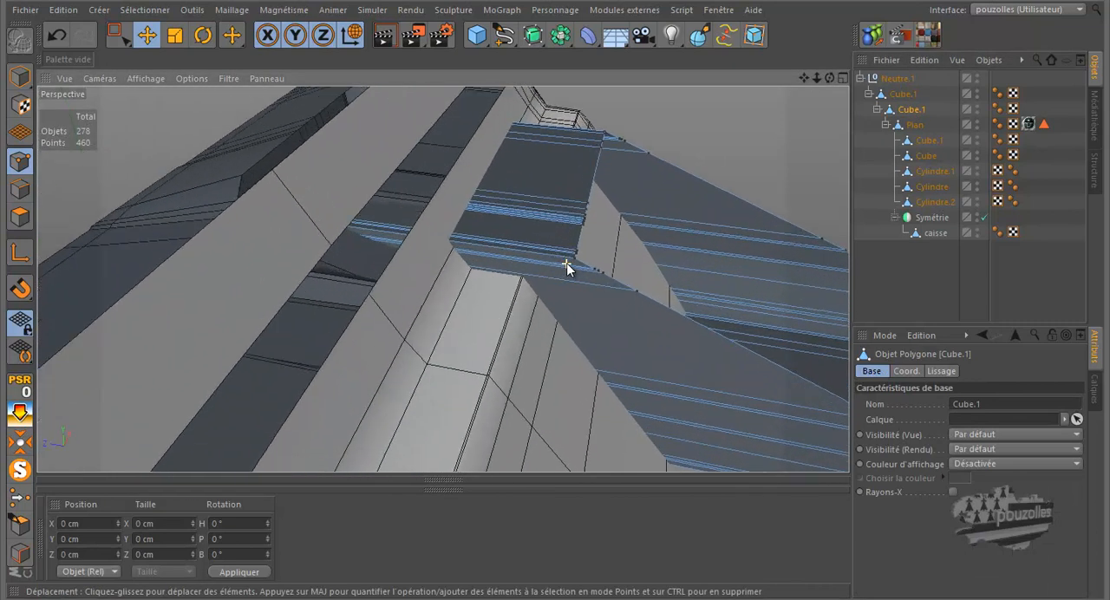
{"action": "left_click", "coordinate": [119, 39]}
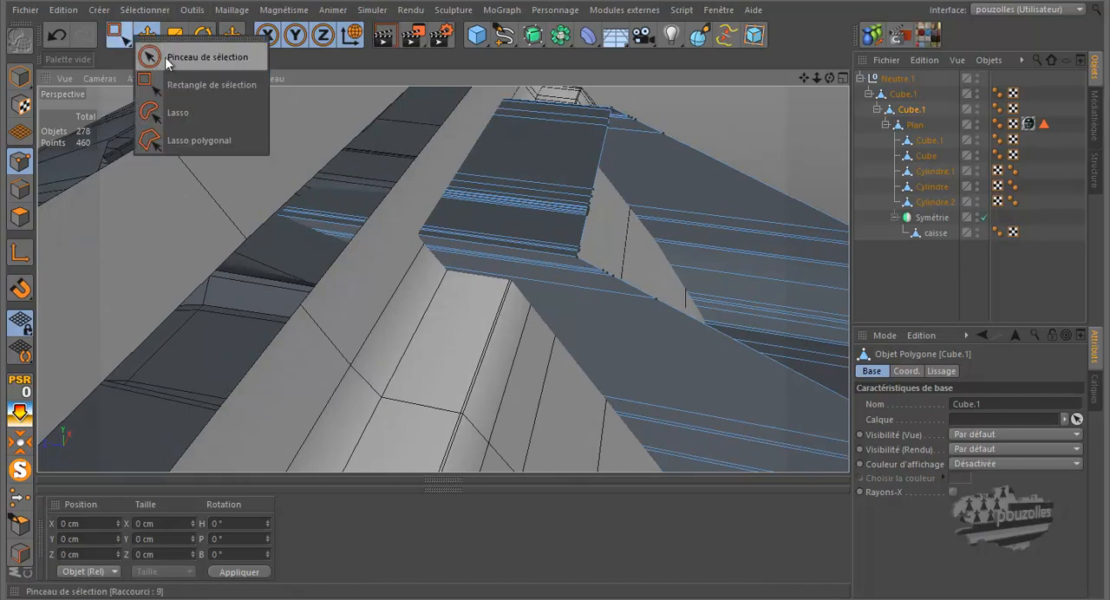
{"action": "left_click", "coordinate": [157, 56]}
{"action": "left_click", "coordinate": [600, 106]}
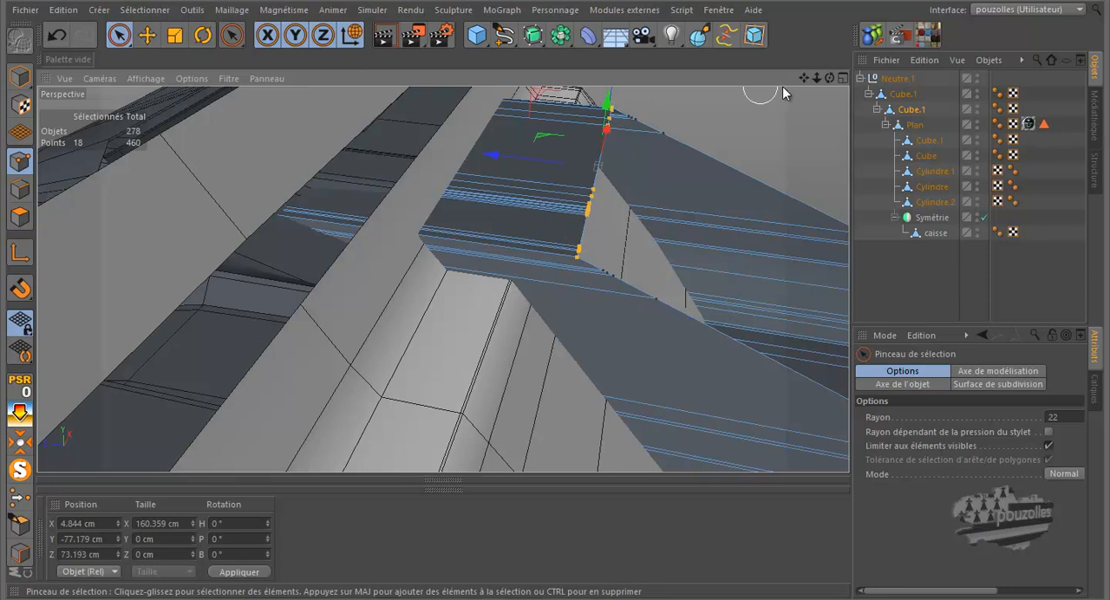
{"action": "left_click_drag", "start_coordinate": [829, 79], "coordinate": [557, 285]}
{"action": "left_click_drag", "start_coordinate": [490, 165], "coordinate": [359, 177]}
Display the lower dashboard panel enlarged in the right-side view, framing its upper protruding corner beside the bodywork
{"action": "middle_click", "coordinate": [501, 306]}
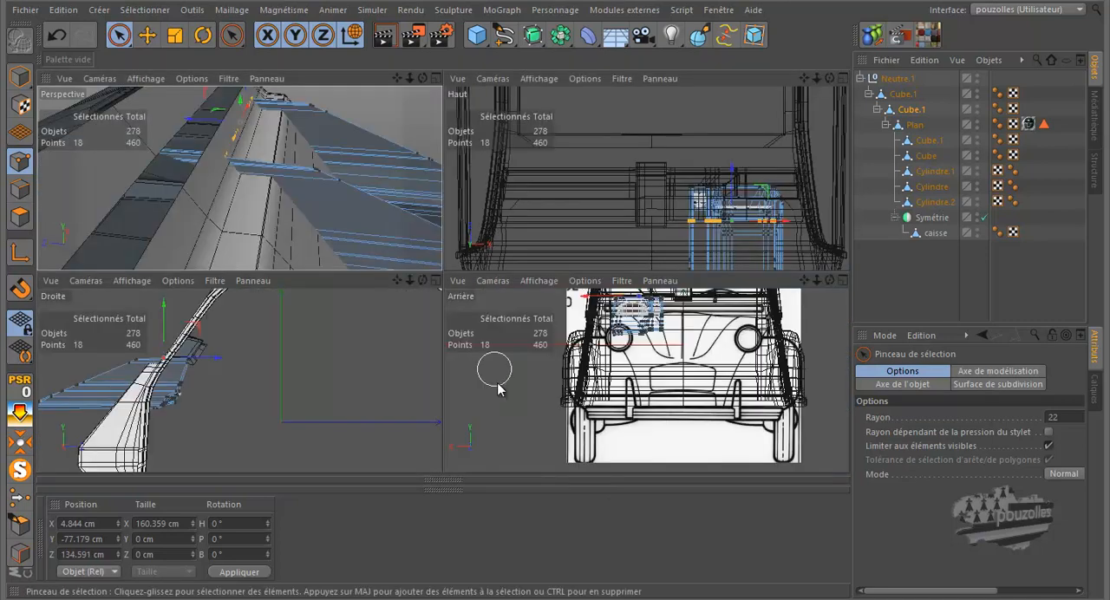
{"action": "middle_click", "coordinate": [354, 364]}
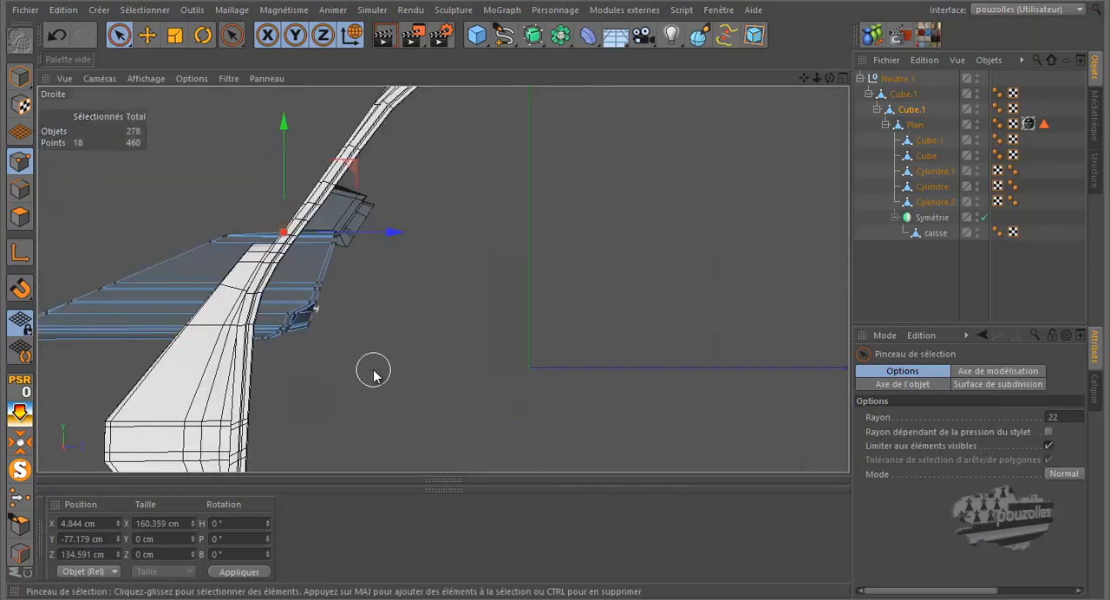
{"action": "right_click_drag", "start_coordinate": [192, 234], "coordinate": [245, 245], "text": "alt"}
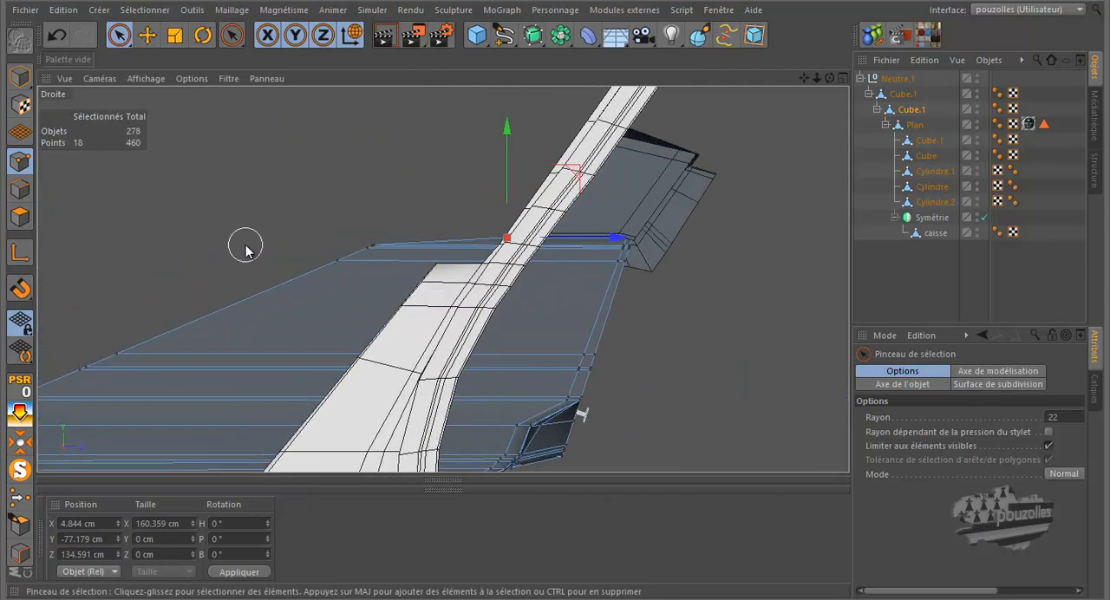
{"action": "scroll", "coordinate": [385, 217], "scroll_direction": "up", "scroll_amount": 5}
{"action": "left_click", "coordinate": [375, 258]}
{"action": "left_click_drag", "start_coordinate": [367, 266], "coordinate": [354, 275]}
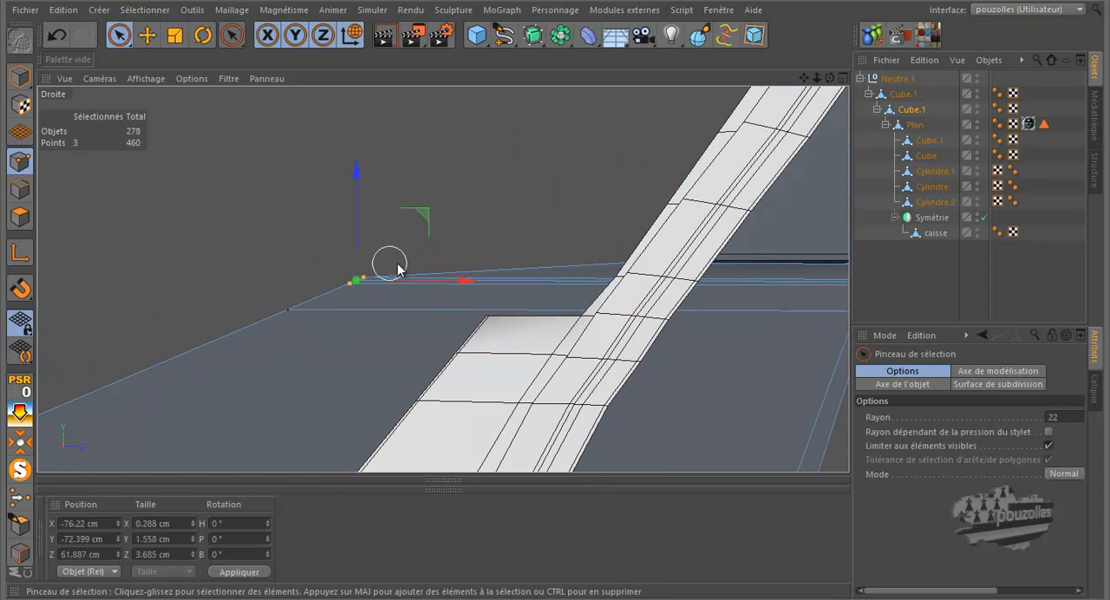
{"action": "left_click_drag", "start_coordinate": [438, 283], "coordinate": [523, 292]}
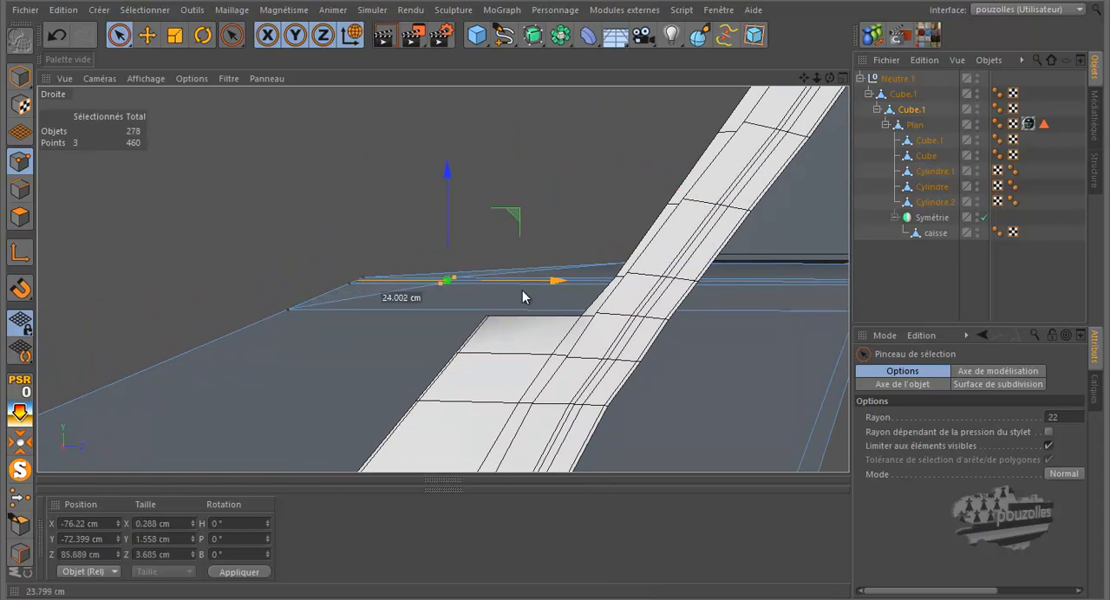
{"action": "left_click", "coordinate": [61, 35]}
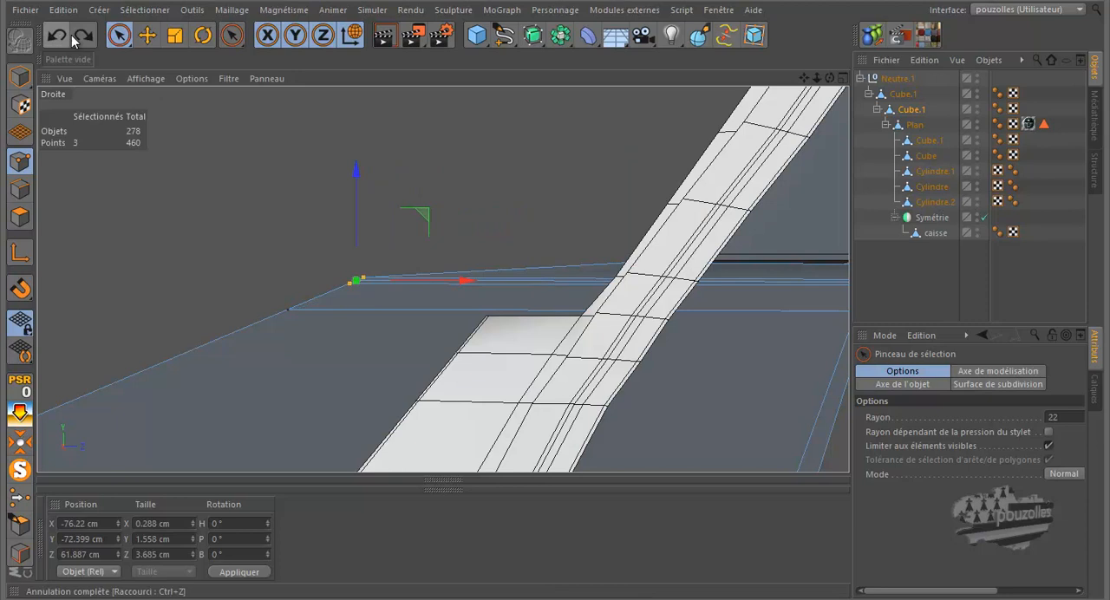
Turn off the limit to visible elements for the selection brush and slide the panel's topmost protruding corner points on both sides to about Z 128 cm
{"action": "left_click", "coordinate": [1049, 444]}
{"action": "left_click", "coordinate": [371, 266]}
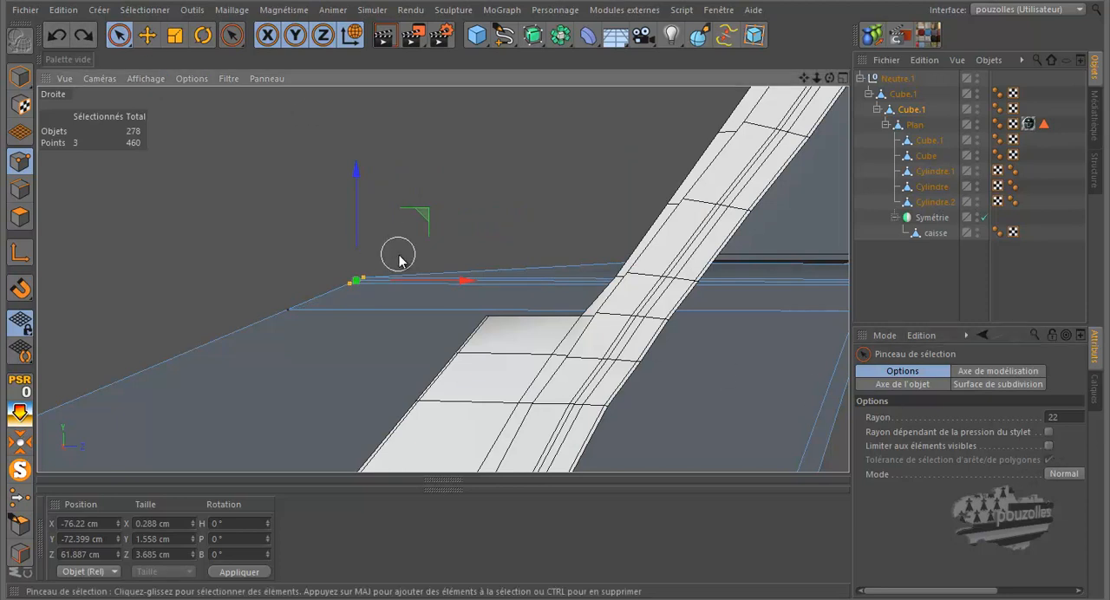
{"action": "left_click_drag", "start_coordinate": [463, 282], "coordinate": [710, 293]}
{"action": "left_click_drag", "start_coordinate": [615, 301], "coordinate": [600, 296]}
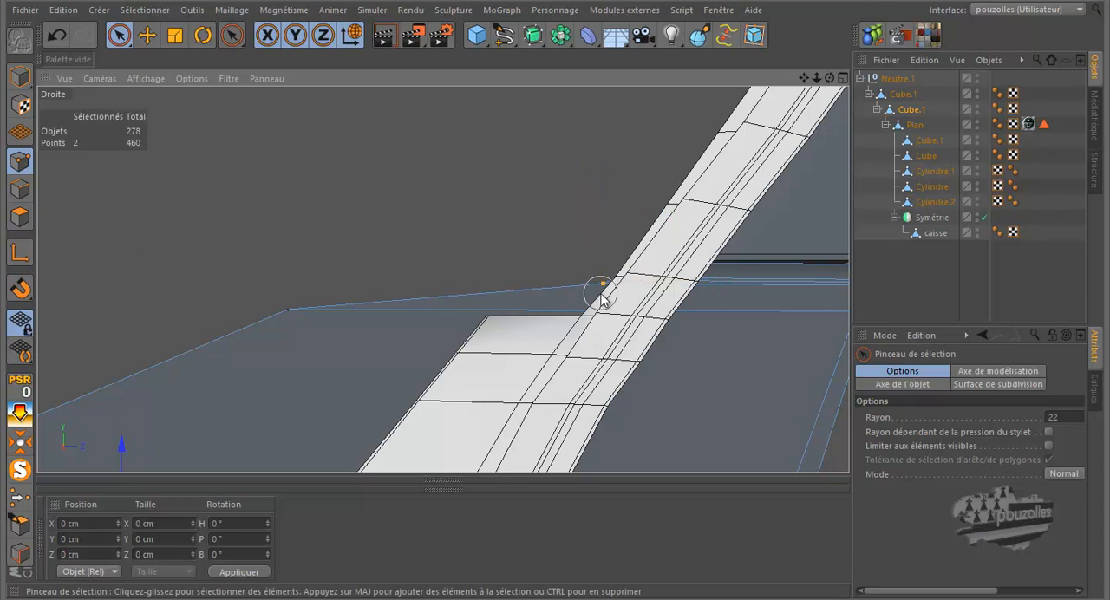
{"action": "left_click", "coordinate": [601, 295]}
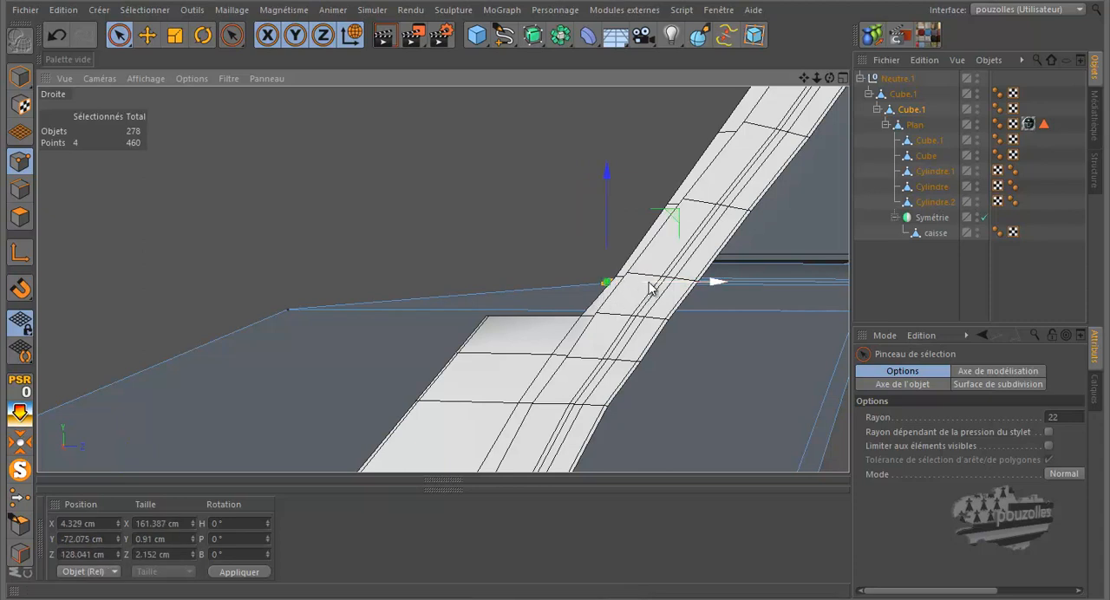
{"action": "left_click_drag", "start_coordinate": [652, 288], "coordinate": [662, 290]}
{"action": "left_click", "coordinate": [600, 299]}
{"action": "left_click", "coordinate": [600, 296]}
Select the next pair of protruding points just below the panel's top corner and slide them to the bodywork, to about Z 123 cm
{"action": "left_click", "coordinate": [286, 307]}
{"action": "left_click", "coordinate": [288, 309]}
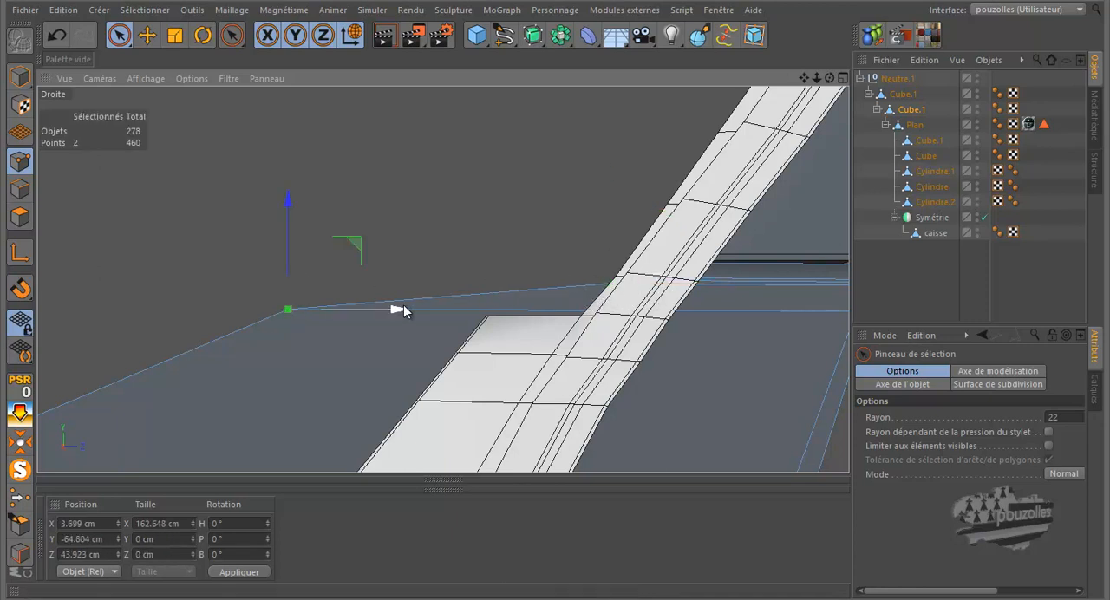
{"action": "mouse_move", "coordinate": [411, 310]}
{"action": "left_mouse_down"}
{"action": "mouse_move", "coordinate": [642, 320]}
{"action": "mouse_move", "coordinate": [702, 349]}
{"action": "left_mouse_up"}
Slide the point pairs midway down the panel's protruding sloped edge back to the bodywork, the lowest pair to about Z 52 cm
{"action": "middle_click_drag", "start_coordinate": [692, 230], "coordinate": [706, 209], "text": "alt"}
{"action": "scroll", "coordinate": [706, 208], "scroll_direction": "down", "scroll_amount": 3}
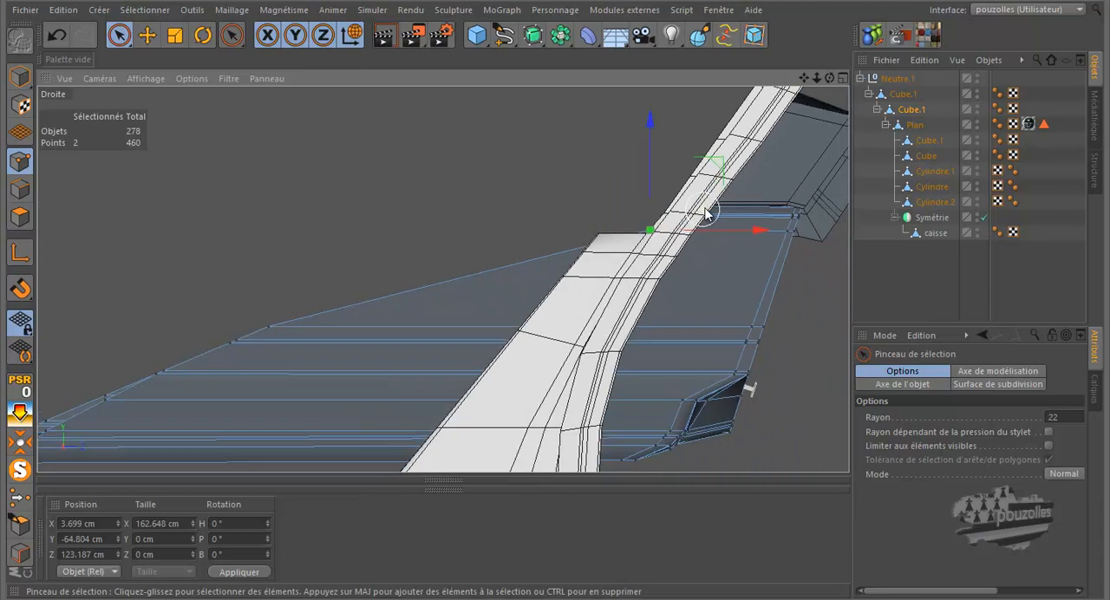
{"action": "left_click", "coordinate": [276, 322]}
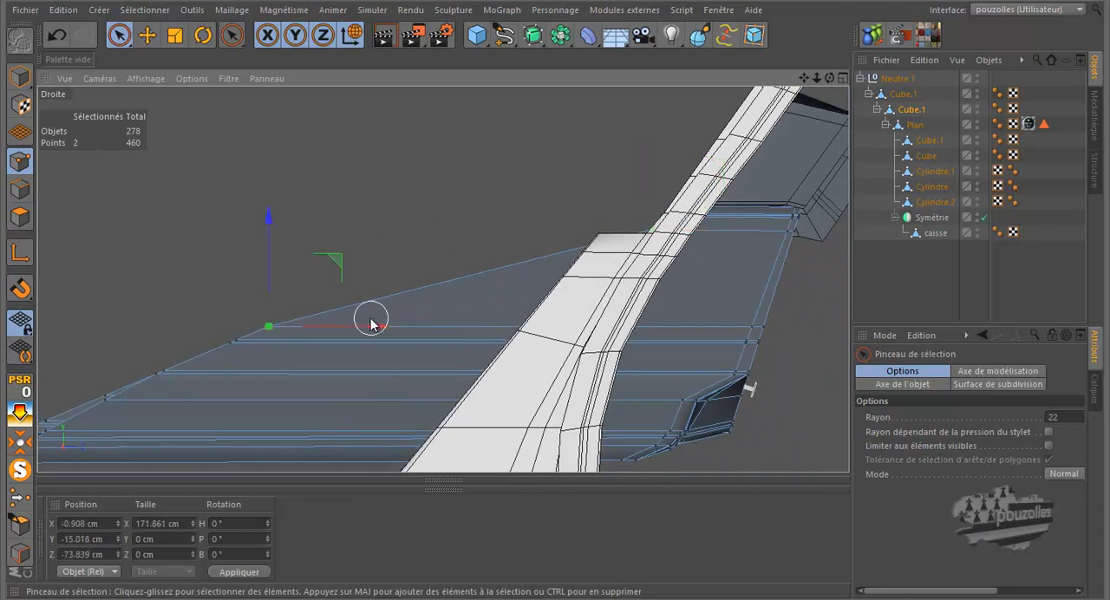
{"action": "left_click_drag", "start_coordinate": [379, 324], "coordinate": [634, 327]}
{"action": "left_click", "coordinate": [247, 333]}
{"action": "left_click_drag", "start_coordinate": [342, 342], "coordinate": [599, 349]}
{"action": "left_click", "coordinate": [244, 343]}
{"action": "left_click_drag", "start_coordinate": [295, 350], "coordinate": [579, 367]}
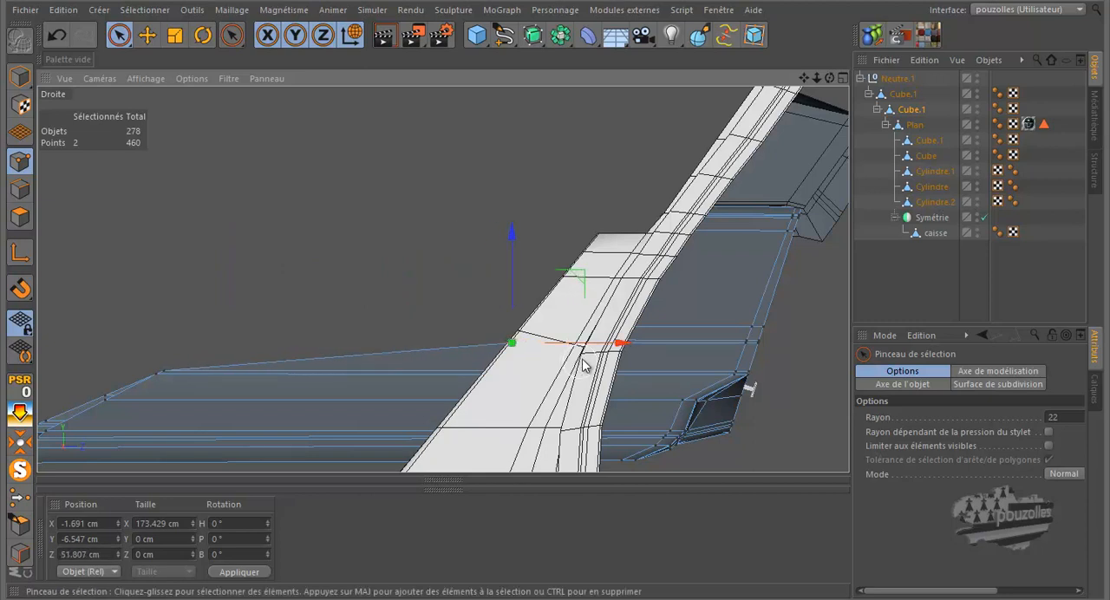
Slide the point pairs on the lower sloped edge back to the bodywork, the last two to about Z 36 cm and Z 27 cm
{"action": "scroll", "coordinate": [586, 356], "scroll_direction": "down", "scroll_amount": 2}
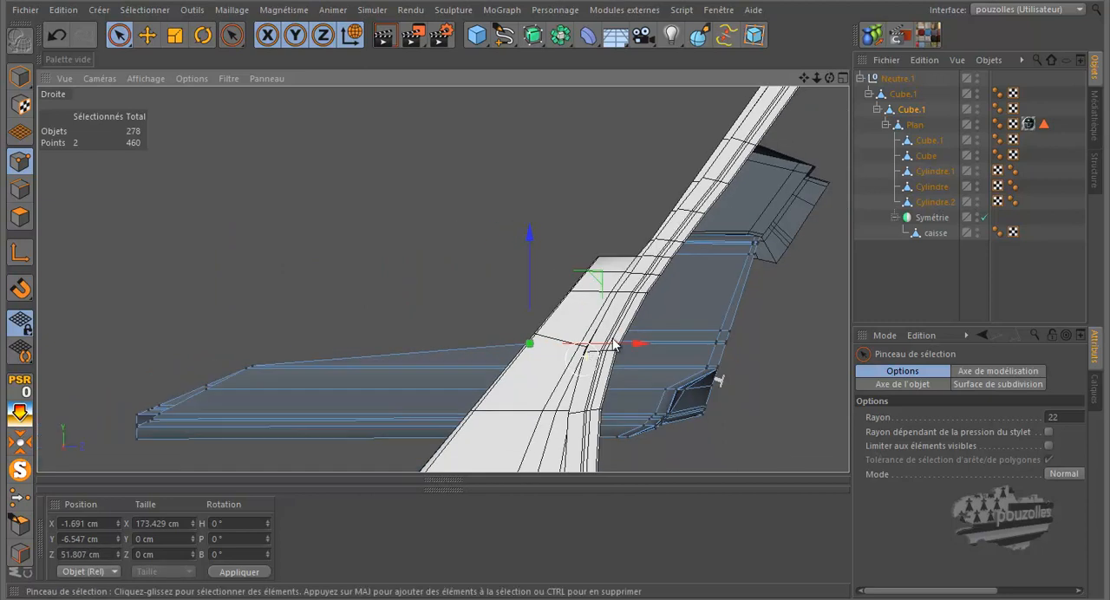
{"action": "left_click", "coordinate": [266, 356]}
{"action": "left_click", "coordinate": [265, 355]}
{"action": "left_click_drag", "start_coordinate": [303, 369], "coordinate": [561, 381]}
{"action": "left_click", "coordinate": [253, 367]}
{"action": "left_click_drag", "start_coordinate": [311, 373], "coordinate": [570, 384]}
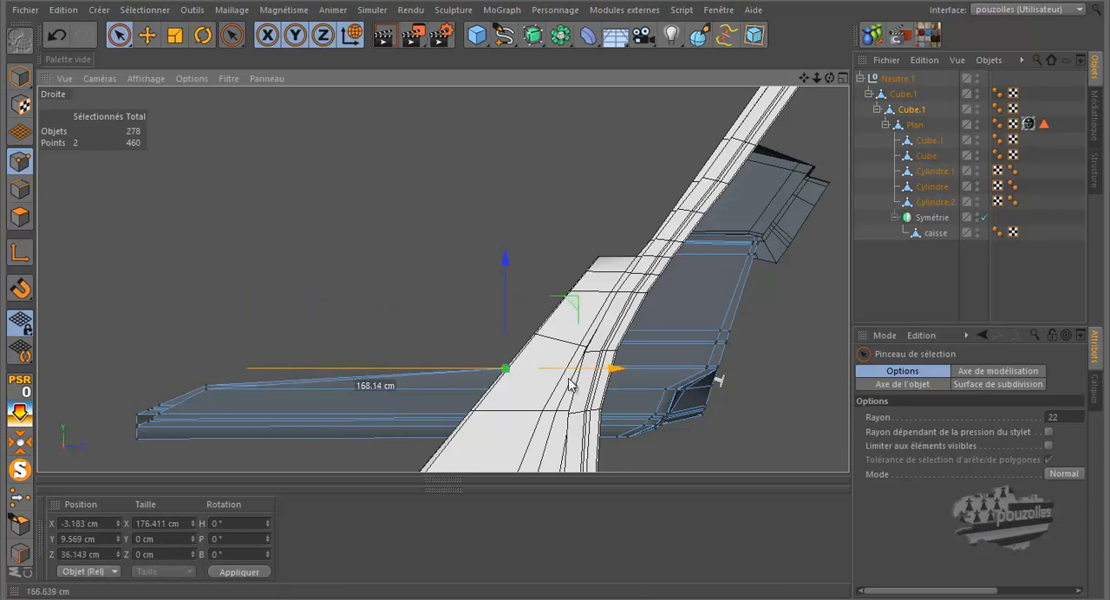
{"action": "left_click_drag", "start_coordinate": [570, 385], "coordinate": [570, 384]}
{"action": "left_click", "coordinate": [211, 384]}
{"action": "mouse_move", "coordinate": [260, 386]}
{"action": "left_mouse_down"}
{"action": "mouse_move", "coordinate": [471, 387]}
{"action": "mouse_move", "coordinate": [552, 411]}
{"action": "mouse_move", "coordinate": [555, 395]}
{"action": "left_mouse_up"}
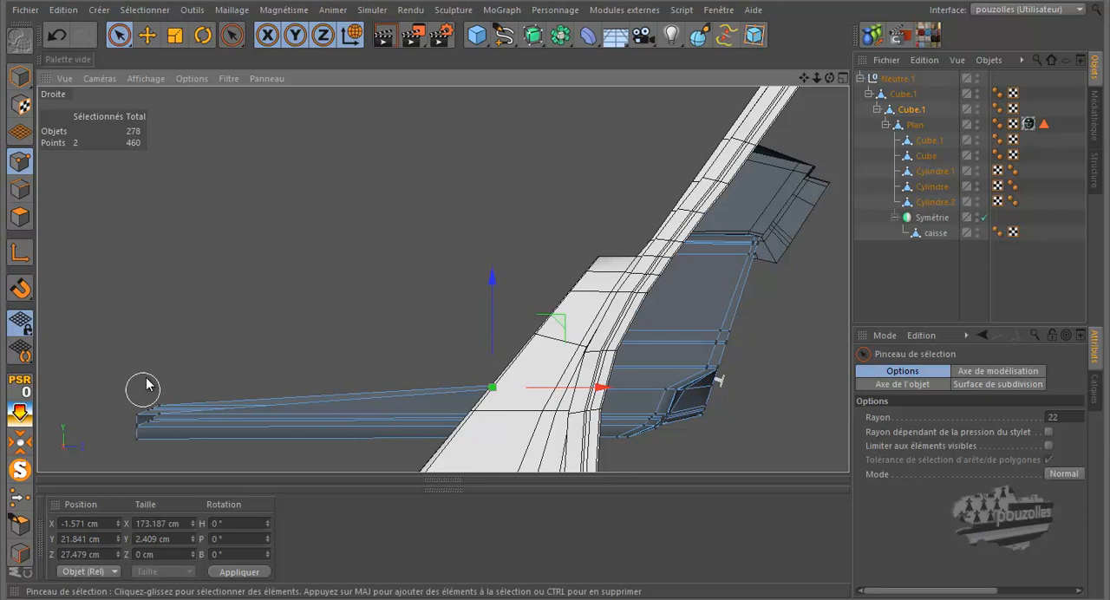
In the perspective view, select the uppermost remaining protruding end points on both panel sides with the Move tool and slide them back to the bodywork
{"action": "middle_click", "coordinate": [146, 368]}
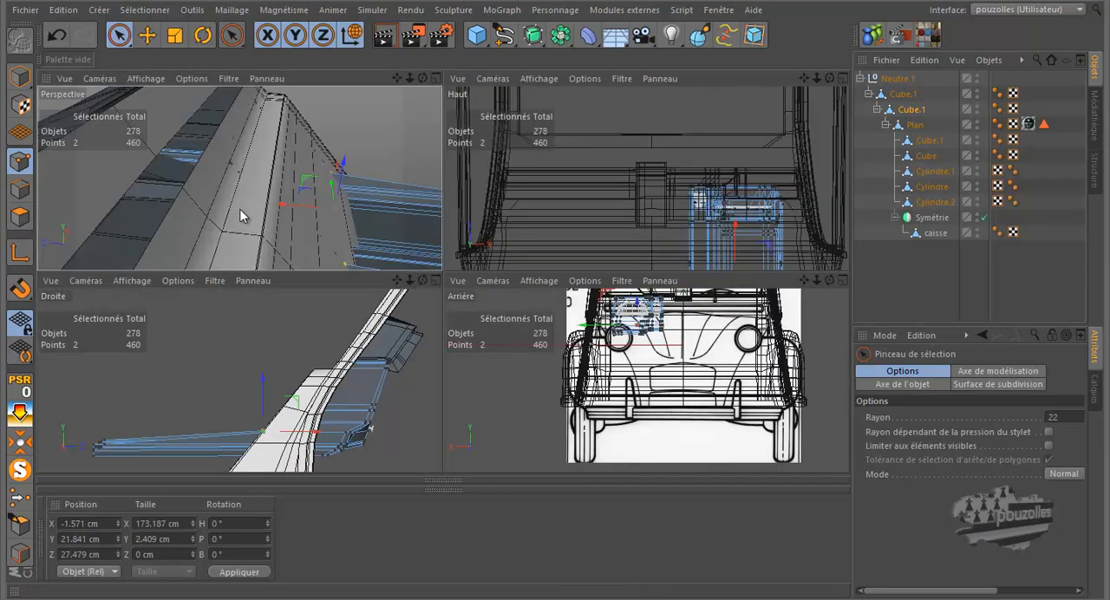
{"action": "middle_click", "coordinate": [244, 210]}
{"action": "left_click_drag", "start_coordinate": [198, 206], "coordinate": [160, 200], "text": "alt"}
{"action": "left_click_drag", "start_coordinate": [806, 396], "coordinate": [771, 335], "text": "alt"}
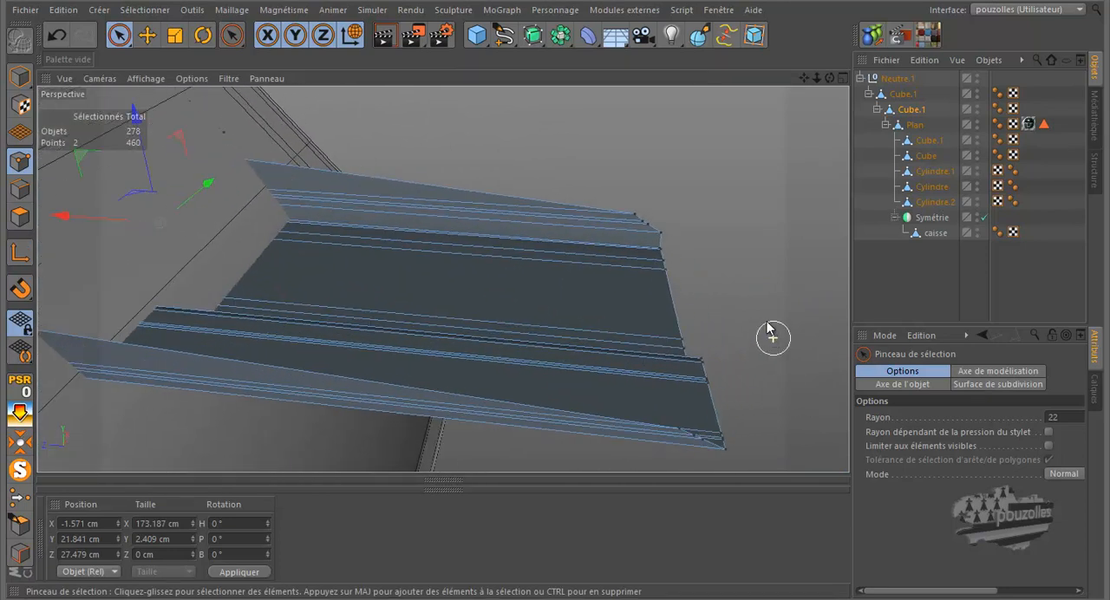
{"action": "left_click", "coordinate": [149, 36]}
{"action": "left_click", "coordinate": [633, 211]}
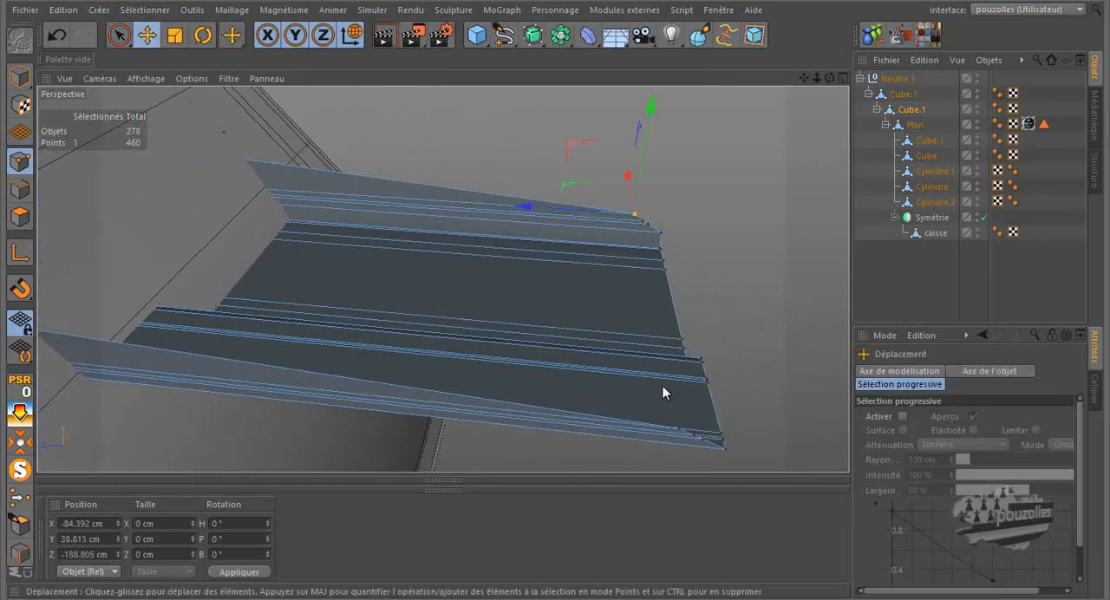
{"action": "left_click", "coordinate": [678, 429], "text": "shift"}
{"action": "left_click_drag", "start_coordinate": [540, 283], "coordinate": [93, 275]}
Slide the adjacent pair of protruding end points back to the bodywork and adjust the single point near X 85 cm to about Z 16 cm
{"action": "left_click", "coordinate": [640, 224]}
{"action": "left_click", "coordinate": [691, 430], "text": "shift"}
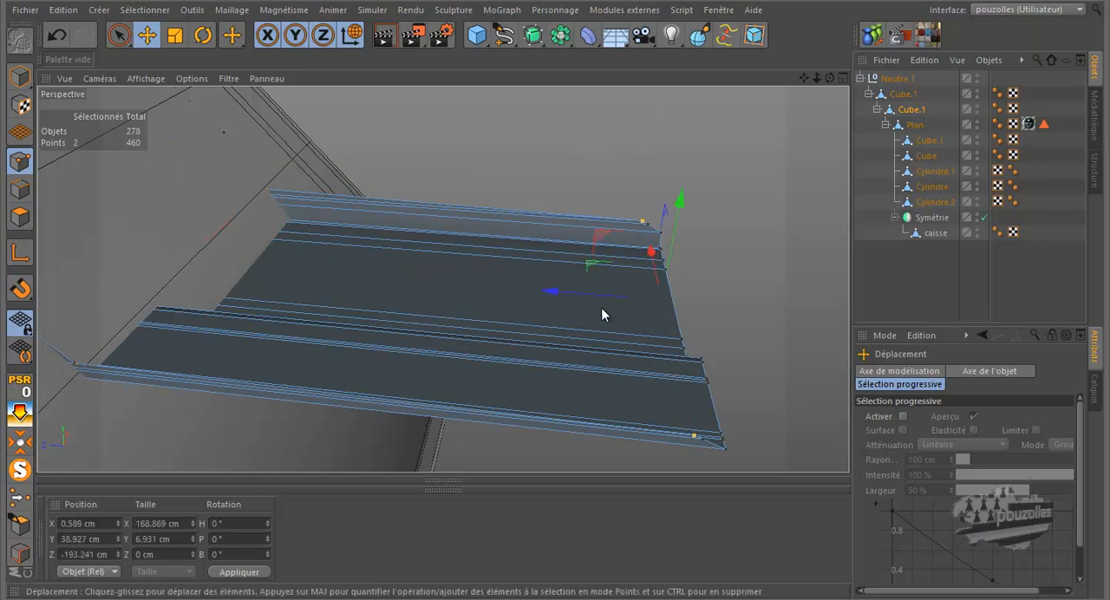
{"action": "left_click_drag", "start_coordinate": [558, 292], "coordinate": [94, 282]}
{"action": "left_click", "coordinate": [75, 370]}
{"action": "left_click_drag", "start_coordinate": [119, 364], "coordinate": [56, 368]}
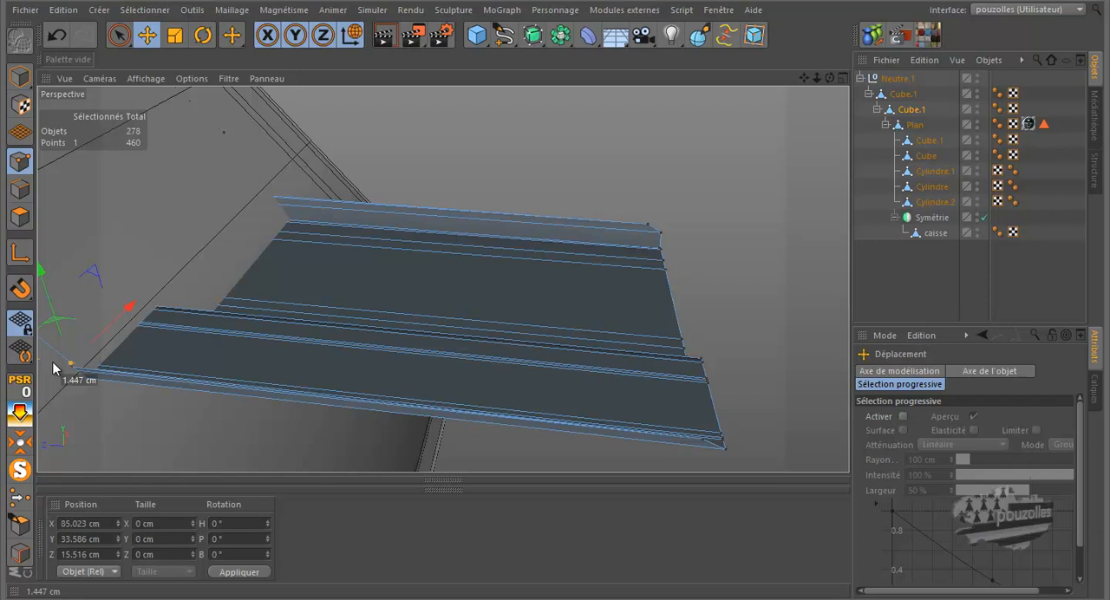
{"action": "left_click_drag", "start_coordinate": [54, 368], "coordinate": [54, 369]}
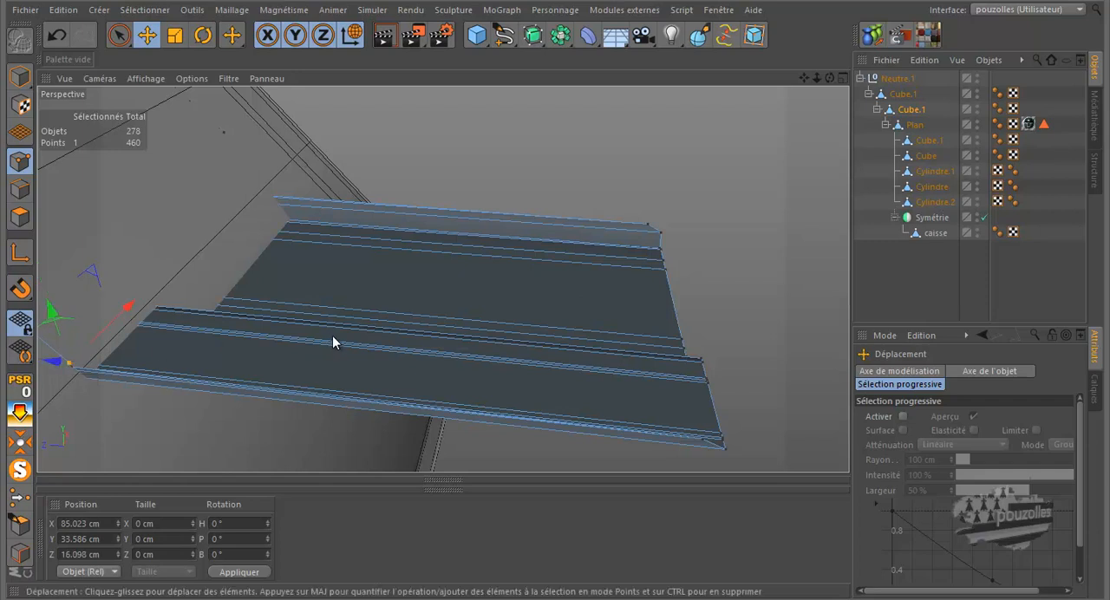
Fine-tune the two top corner points of the panel against the bodywork, placing the one near X -76 cm at about Z 130 cm
{"action": "scroll", "coordinate": [449, 336], "scroll_direction": "down", "scroll_amount": 7}
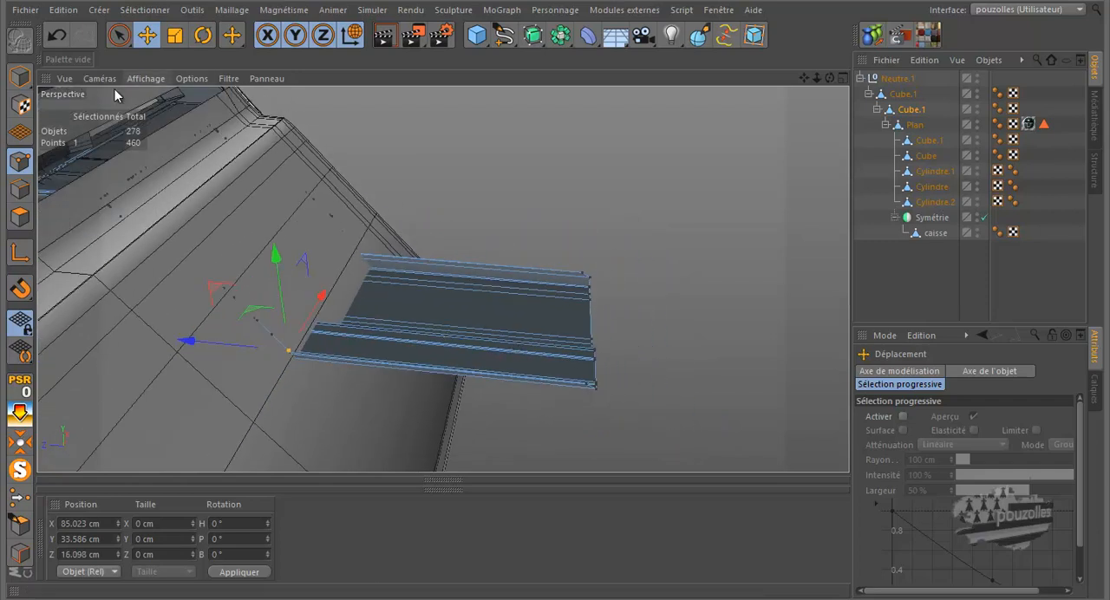
{"action": "scroll", "coordinate": [97, 206], "scroll_direction": "up", "scroll_amount": 8}
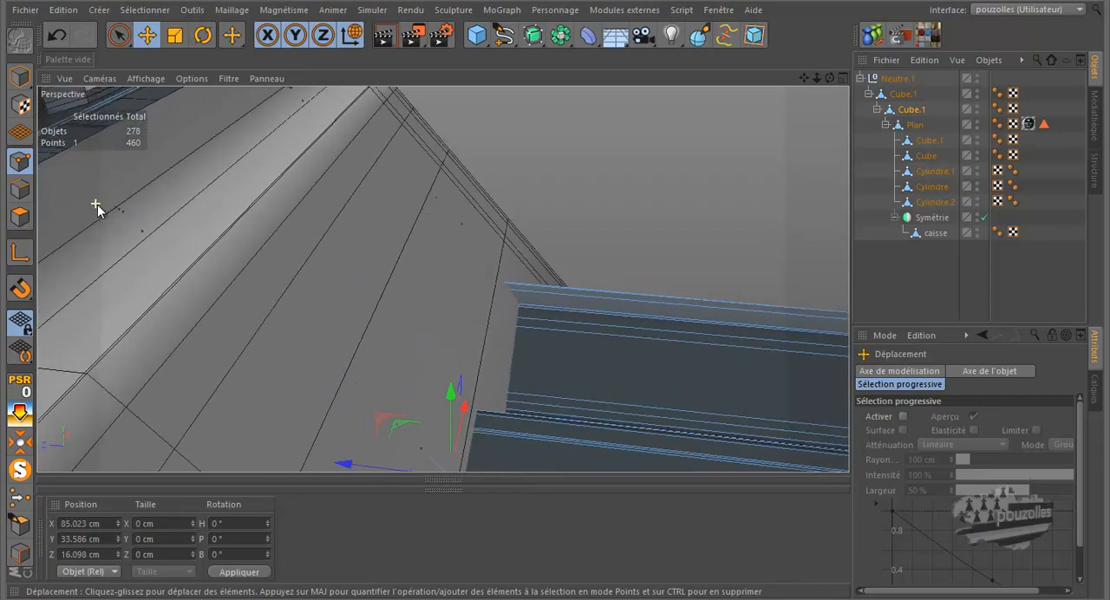
{"action": "left_click", "coordinate": [123, 210]}
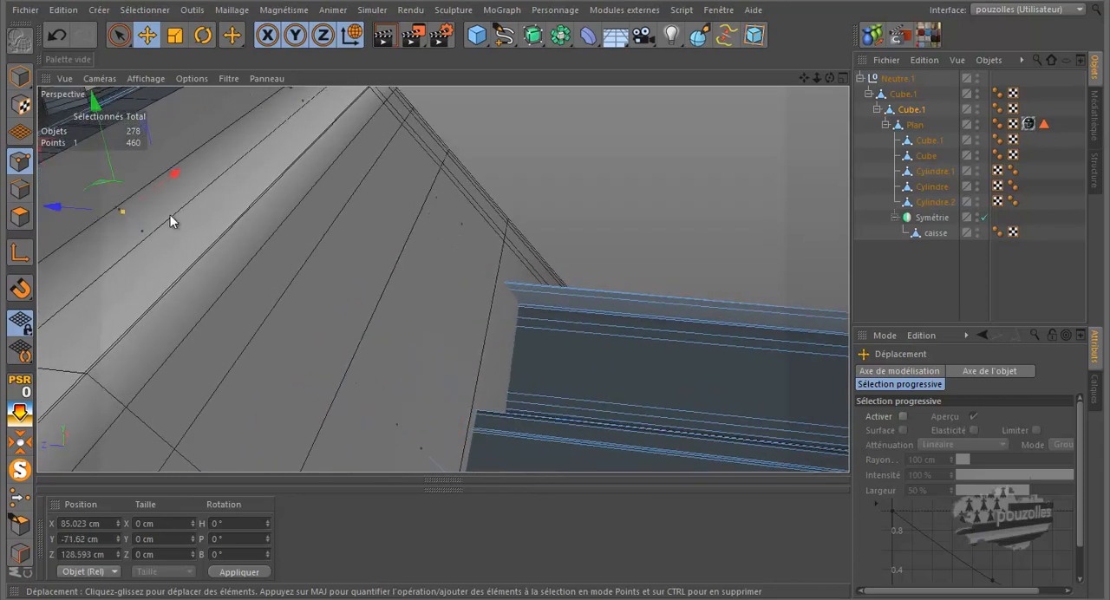
{"action": "left_click_drag", "start_coordinate": [69, 206], "coordinate": [73, 208]}
{"action": "scroll", "coordinate": [300, 140], "scroll_direction": "down", "scroll_amount": 1}
{"action": "left_click", "coordinate": [289, 98]}
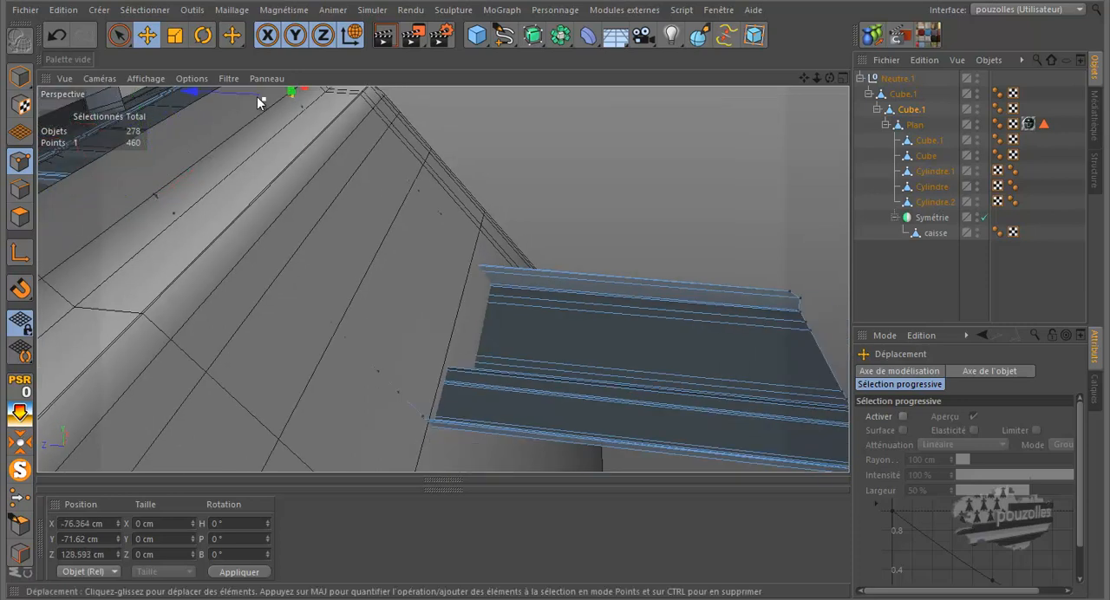
{"action": "left_click_drag", "start_coordinate": [251, 93], "coordinate": [309, 111]}
Select the next protruding end point on each side of the panel and slide the pair back to the bodywork, to about Z 10 cm
{"action": "left_click_drag", "start_coordinate": [151, 245], "coordinate": [198, 226], "text": "alt"}
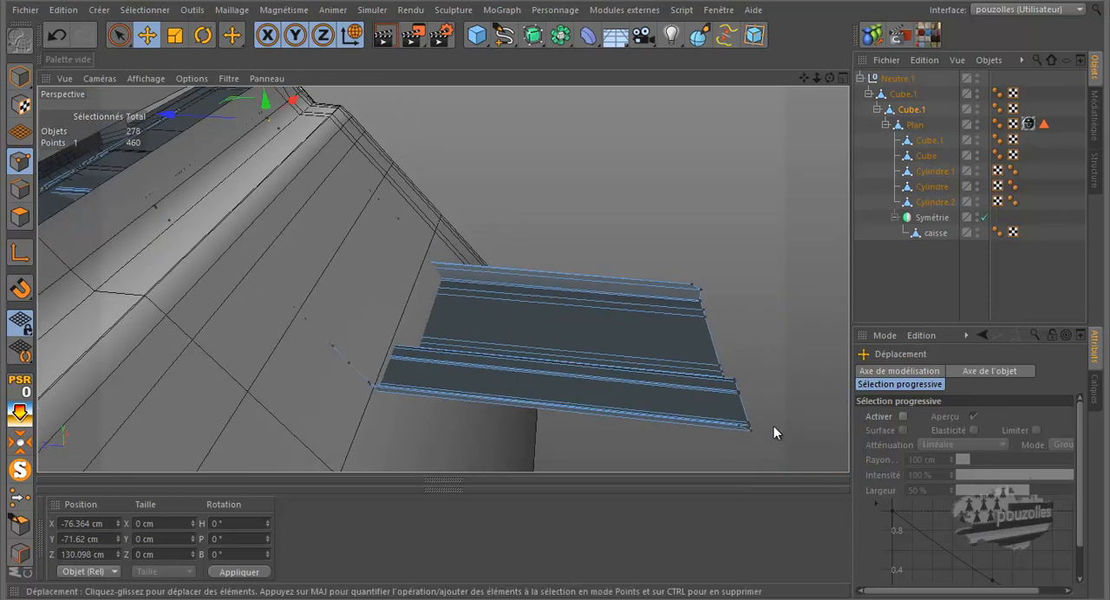
{"action": "scroll", "coordinate": [753, 425], "scroll_direction": "up", "scroll_amount": 5}
{"action": "left_click", "coordinate": [624, 168]}
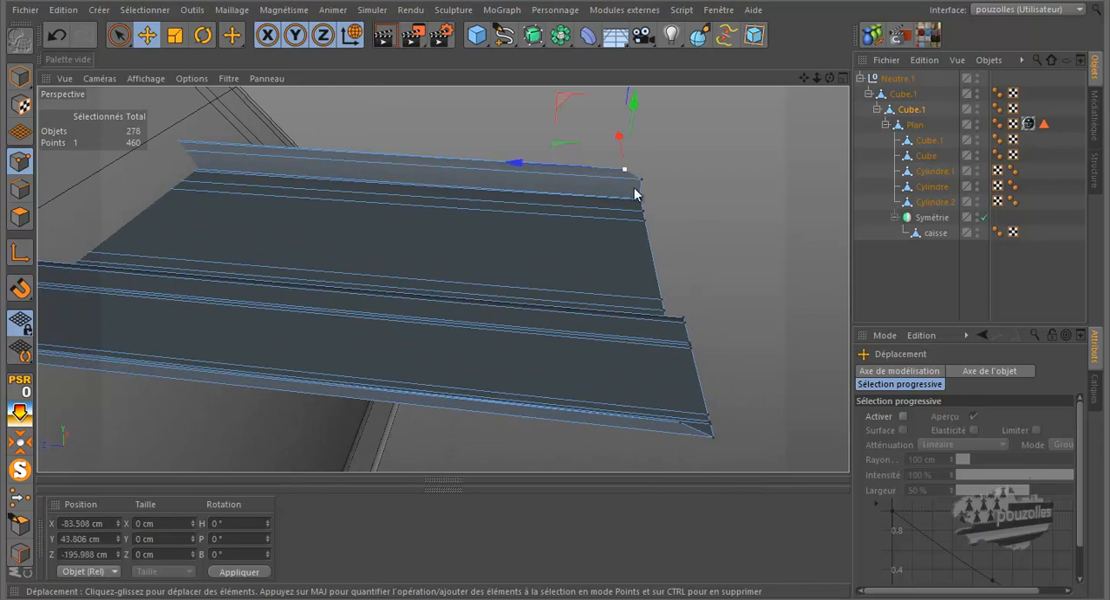
{"action": "left_click", "coordinate": [681, 423], "text": "shift"}
{"action": "left_click_drag", "start_coordinate": [607, 249], "coordinate": [553, 277]}
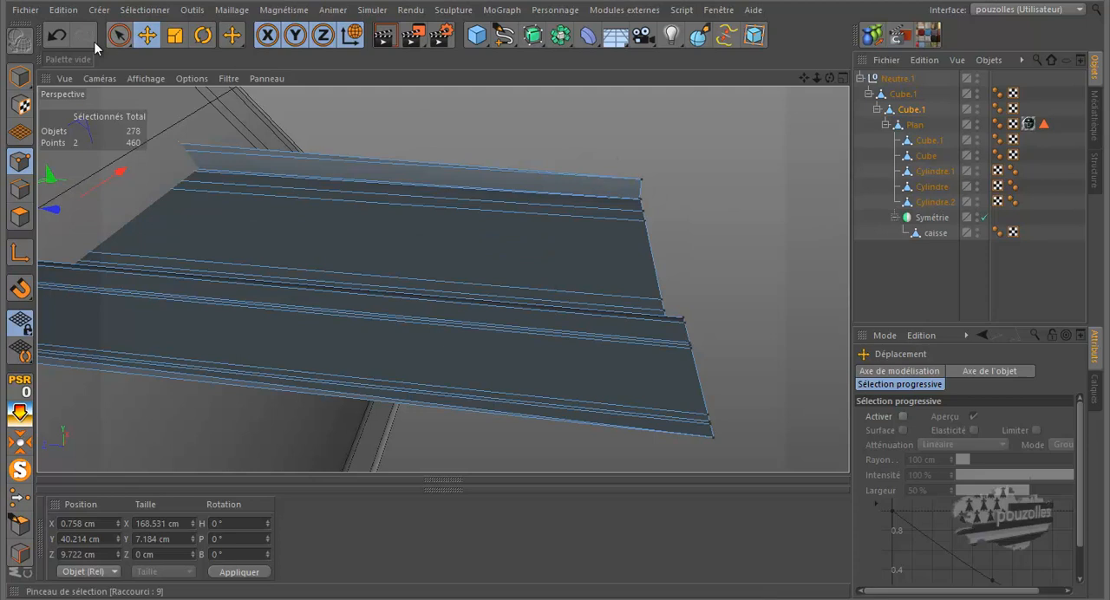
Select the panel's complete row of protruding end points with the selection brush and slide it back to about Z 5 cm
{"action": "left_click", "coordinate": [119, 34]}
{"action": "left_click_drag", "start_coordinate": [651, 170], "coordinate": [649, 236]}
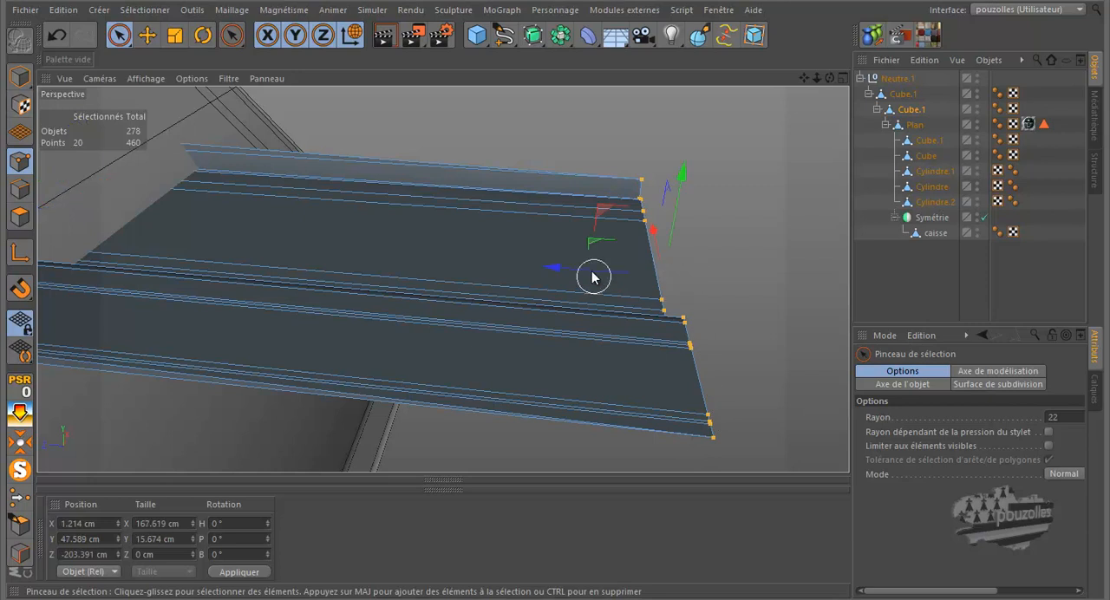
{"action": "mouse_move", "coordinate": [566, 268]}
{"action": "left_mouse_down"}
{"action": "mouse_move", "coordinate": [240, 240]}
{"action": "mouse_move", "coordinate": [58, 240]}
{"action": "mouse_move", "coordinate": [555, 278]}
{"action": "left_mouse_up"}
Reduce the selection to the ten end points still protruding through the bodywork, slide them to about Z 13 cm and clear the selection
{"action": "right_click_drag", "start_coordinate": [788, 247], "coordinate": [713, 260], "text": "alt"}
{"action": "scroll", "coordinate": [705, 263], "scroll_direction": "down", "scroll_amount": 1}
{"action": "scroll", "coordinate": [244, 325], "scroll_direction": "up", "scroll_amount": 4}
{"action": "left_click", "coordinate": [225, 310]}
{"action": "left_click_drag", "start_coordinate": [225, 310], "coordinate": [215, 295]}
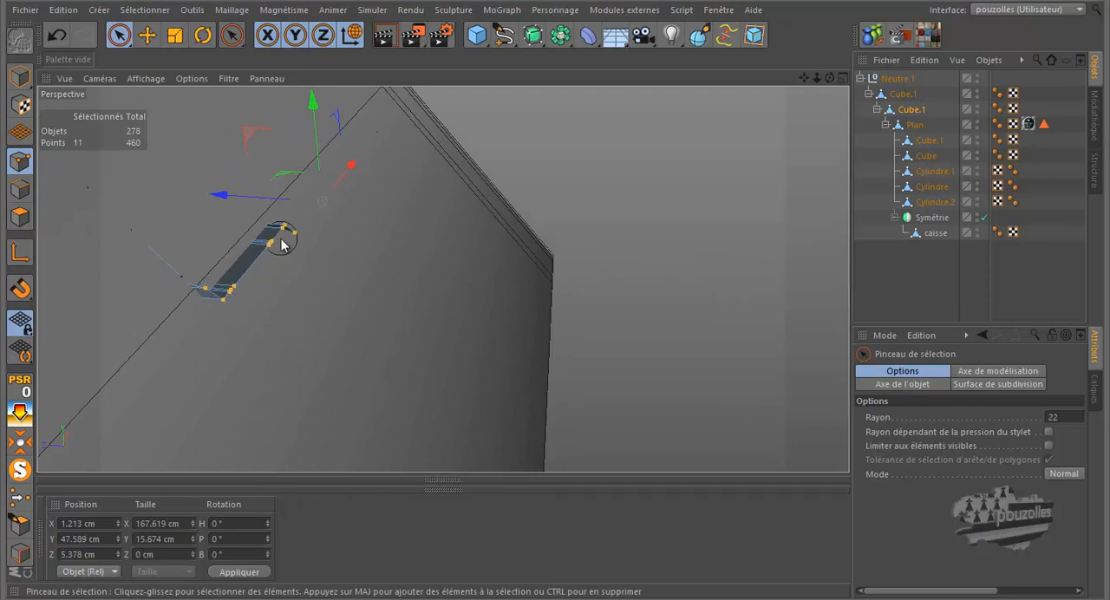
{"action": "left_click_drag", "start_coordinate": [281, 244], "coordinate": [285, 241]}
{"action": "left_click_drag", "start_coordinate": [213, 255], "coordinate": [206, 260]}
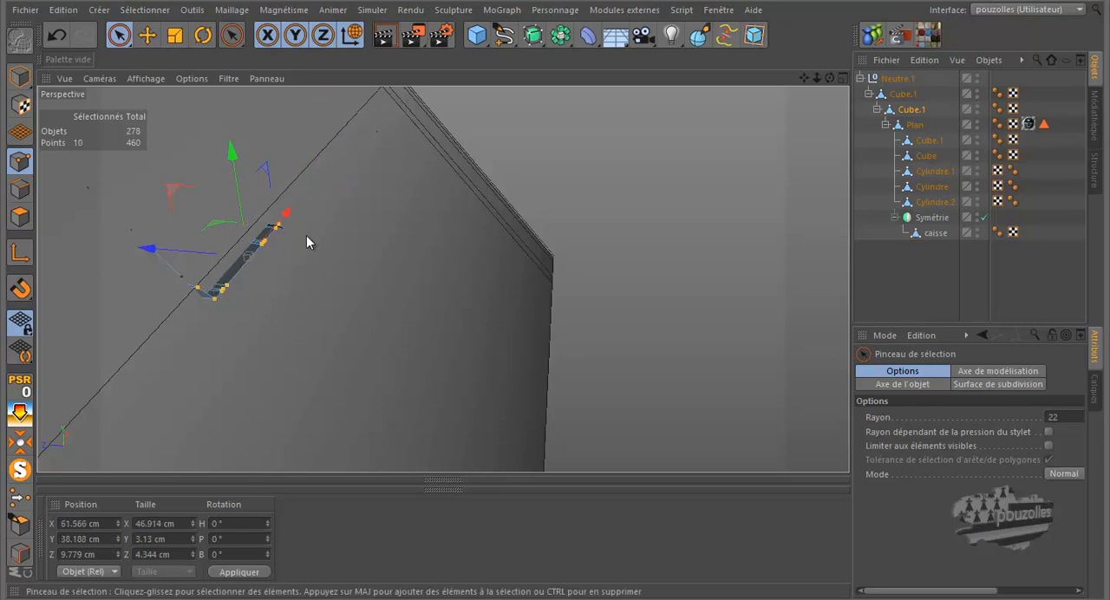
{"action": "left_click_drag", "start_coordinate": [198, 249], "coordinate": [184, 262]}
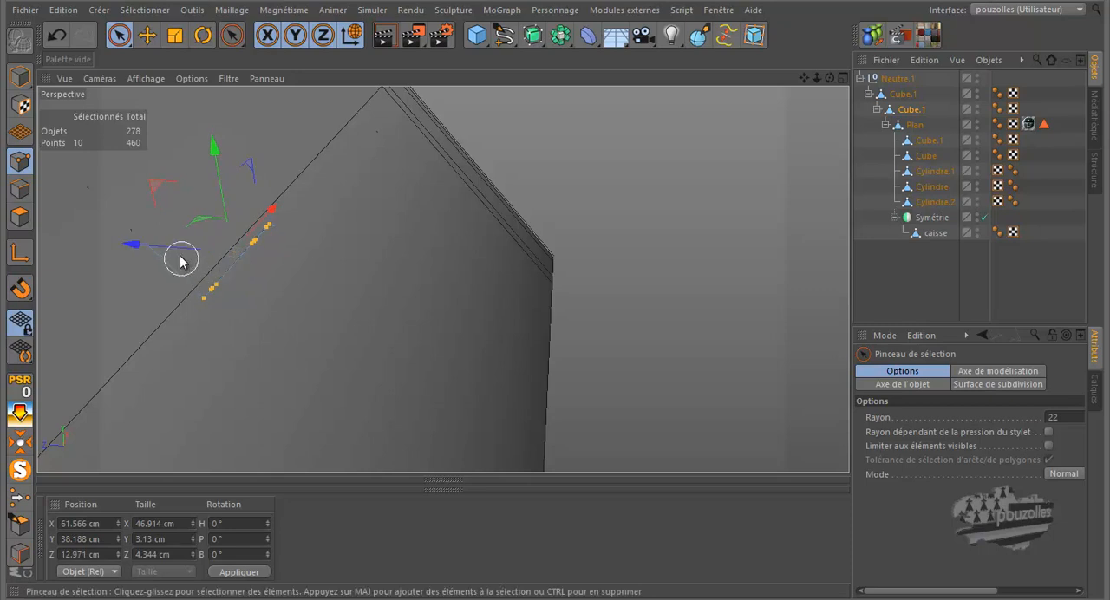
{"action": "left_click_drag", "start_coordinate": [412, 275], "coordinate": [564, 302], "text": "alt"}
{"action": "left_click", "coordinate": [650, 298]}
{"action": "right_click_drag", "start_coordinate": [654, 297], "coordinate": [630, 322], "text": "alt"}
Take caisse out of the Symétrie object and delete Symétrie
{"action": "scroll", "coordinate": [624, 321], "scroll_direction": "down", "scroll_amount": 8}
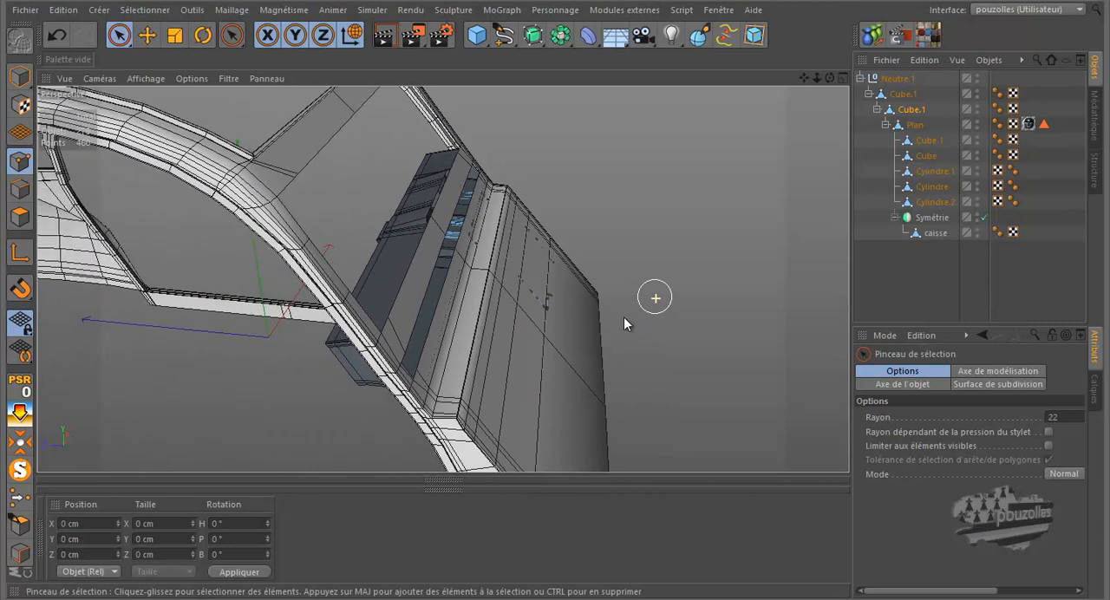
{"action": "mouse_move", "coordinate": [556, 276]}
{"action": "left_mouse_down"}
{"action": "mouse_move", "coordinate": [579, 268]}
{"action": "mouse_move", "coordinate": [557, 278]}
{"action": "mouse_move", "coordinate": [584, 280]}
{"action": "mouse_move", "coordinate": [555, 279]}
{"action": "left_mouse_up"}
{"action": "right_click_drag", "start_coordinate": [639, 224], "coordinate": [577, 280], "text": "alt"}
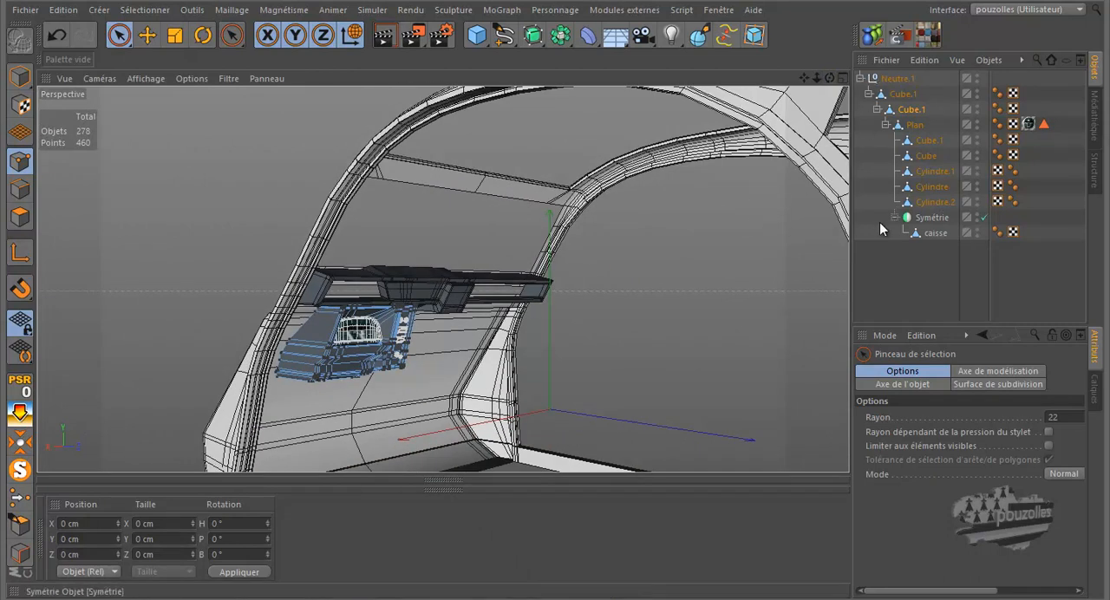
{"action": "left_click", "coordinate": [929, 233]}
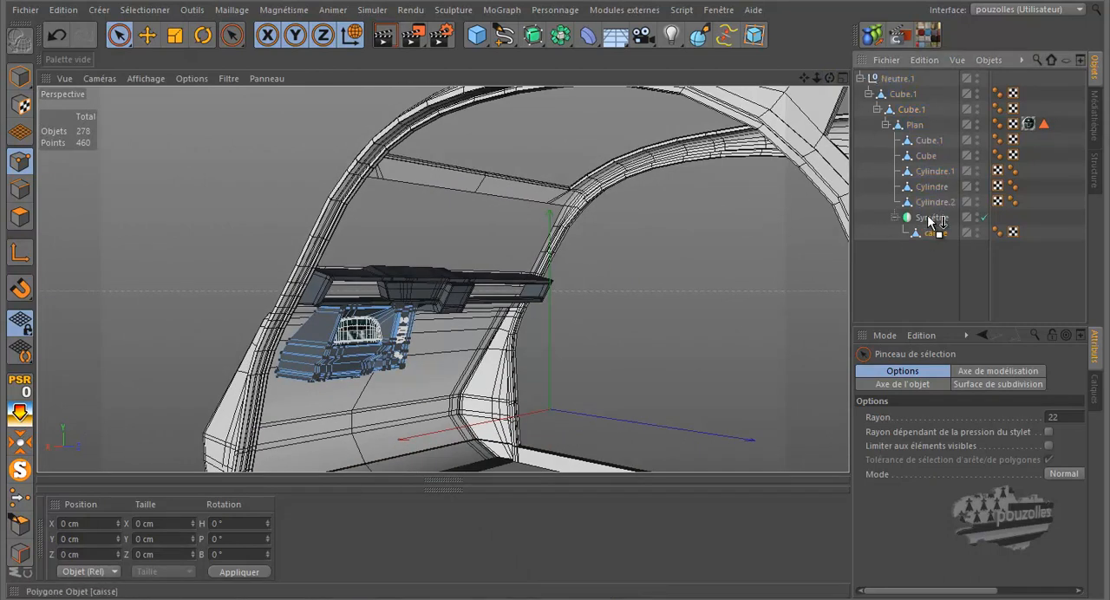
{"action": "left_click_drag", "start_coordinate": [929, 218], "coordinate": [928, 219]}
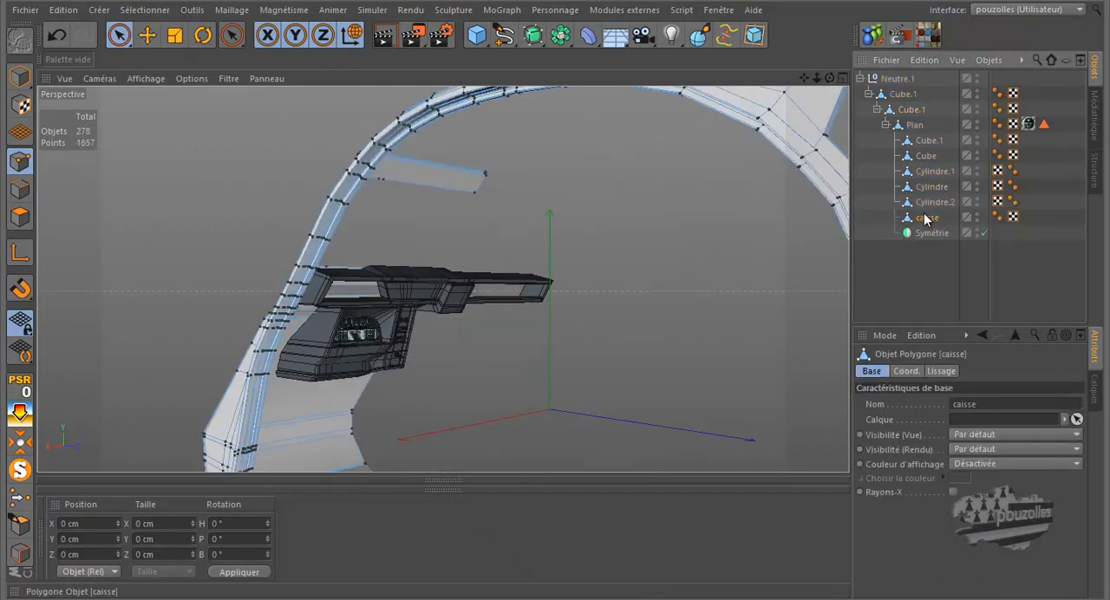
{"action": "left_click", "coordinate": [928, 233]}
{"action": "key", "text": "Delete"}
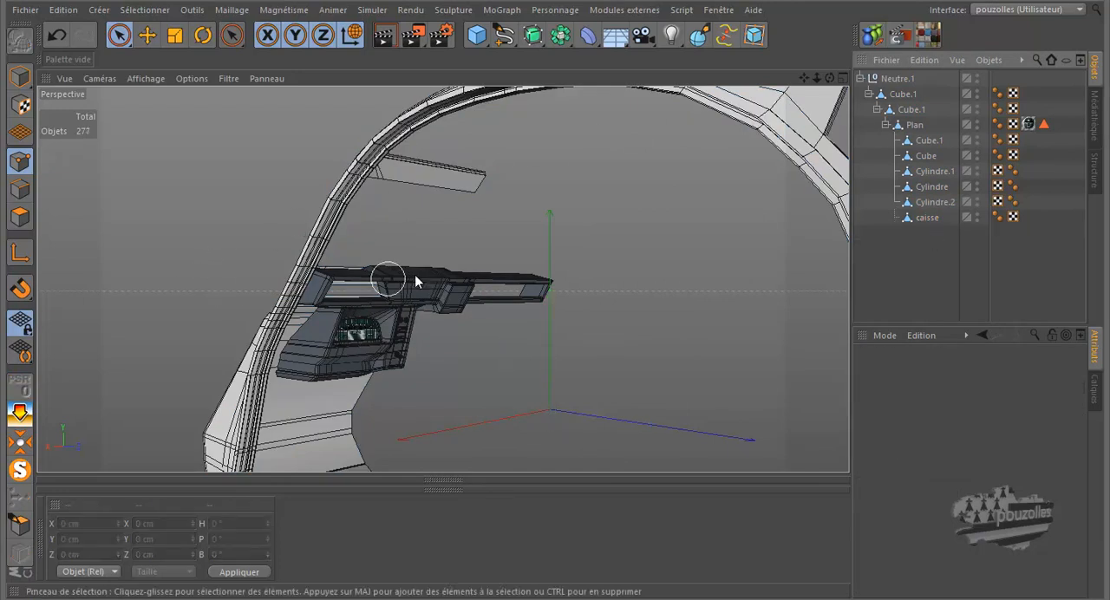
Collapse the Neutre.1 hierarchy, then show the complete car scene again and render the perspective view from the side
{"action": "left_click", "coordinate": [860, 78]}
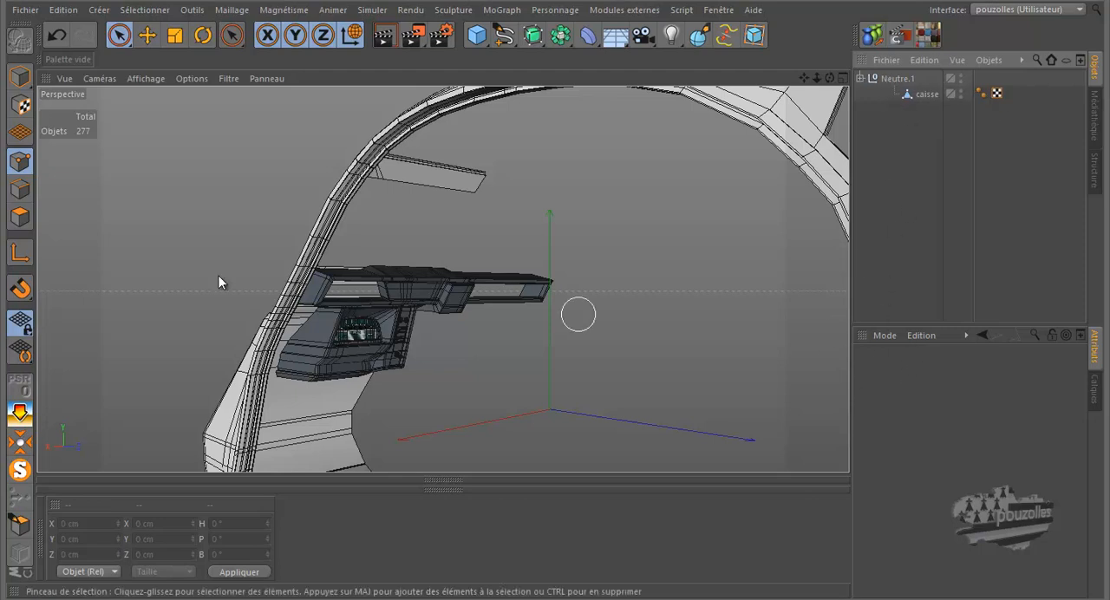
{"action": "left_click", "coordinate": [17, 473]}
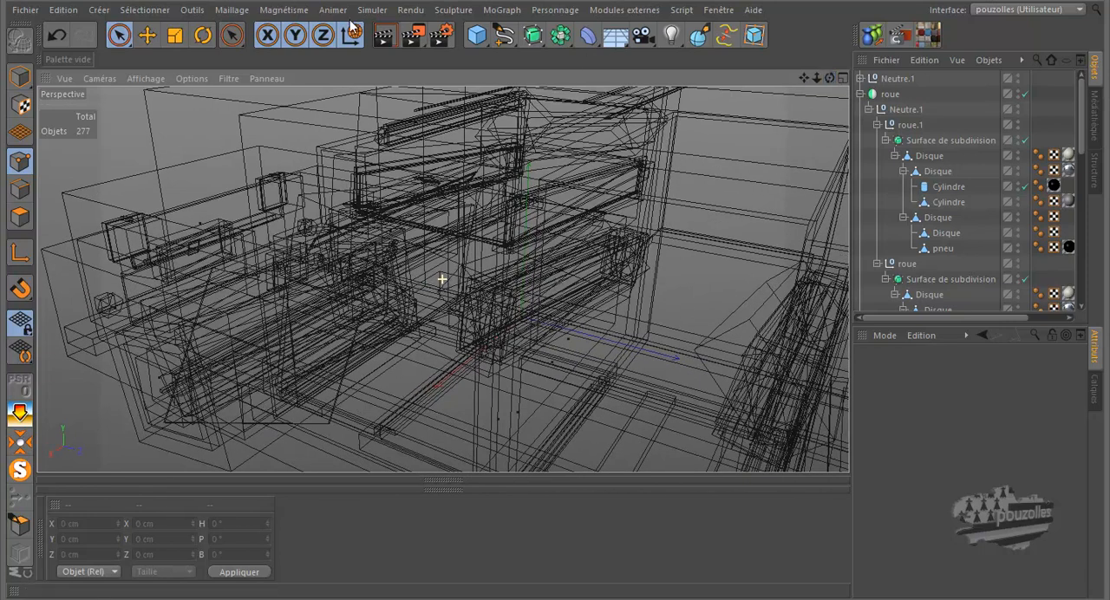
{"action": "left_click", "coordinate": [386, 37]}
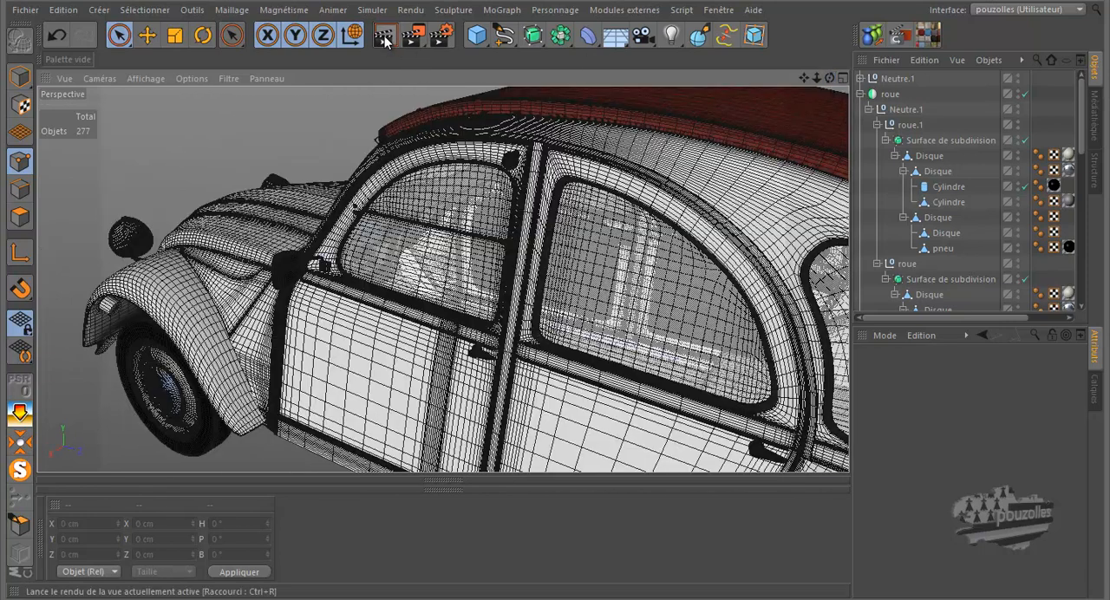
{"action": "left_click", "coordinate": [386, 37]}
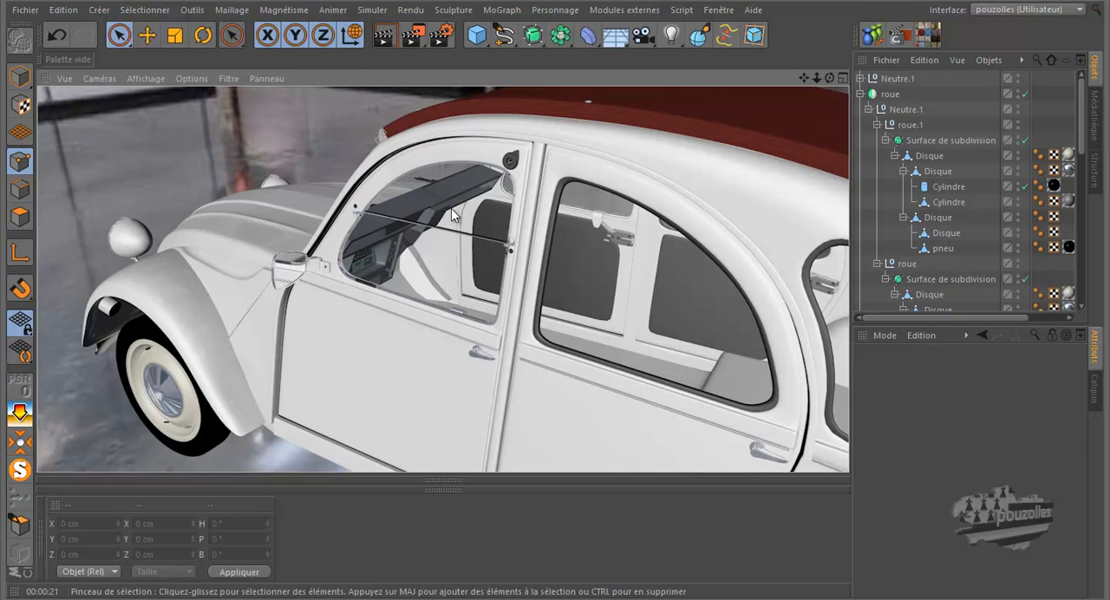
Orbit to the front of the car and render the view to check the dashboard through the windshield
{"action": "left_click_drag", "start_coordinate": [557, 278], "coordinate": [560, 277]}
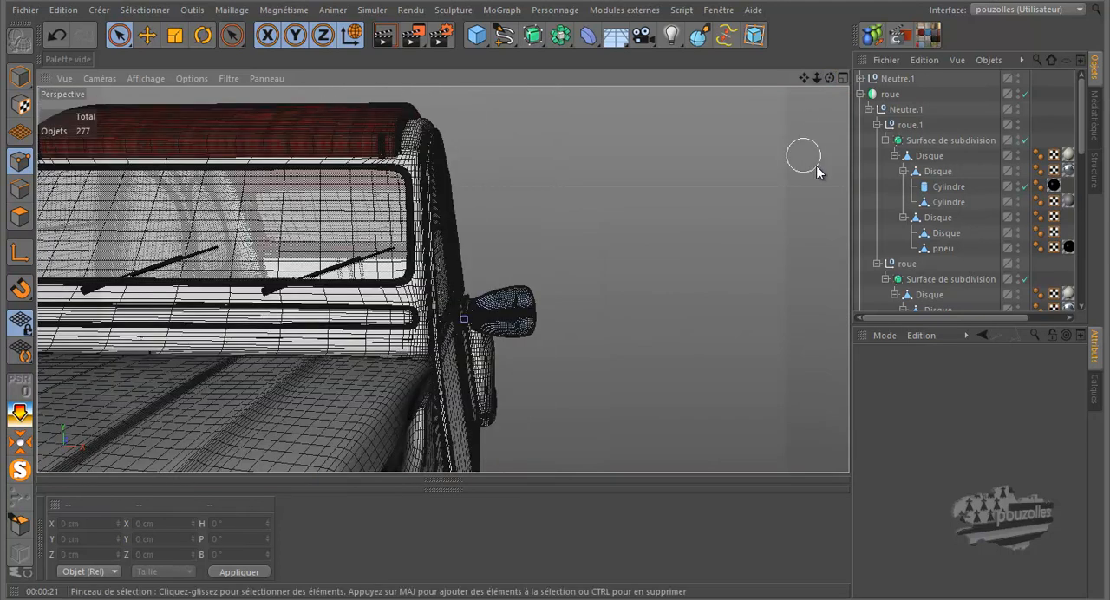
{"action": "scroll", "coordinate": [816, 166], "scroll_direction": "down", "scroll_amount": 4}
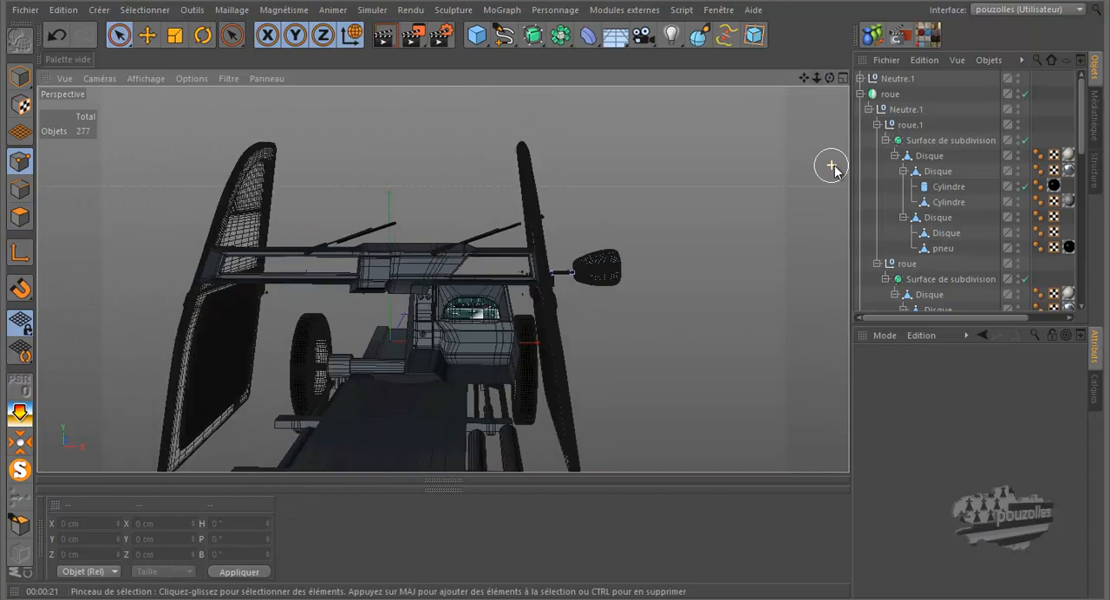
{"action": "scroll", "coordinate": [833, 166], "scroll_direction": "down", "scroll_amount": 1}
{"action": "left_click_drag", "start_coordinate": [830, 79], "coordinate": [555, 278]}
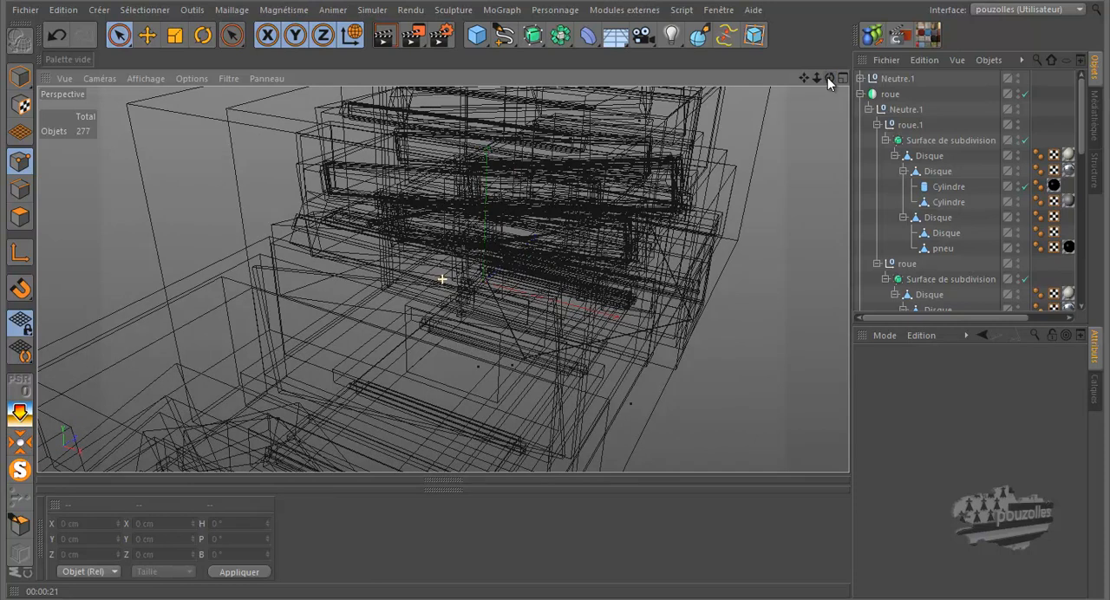
{"action": "left_click", "coordinate": [382, 38]}
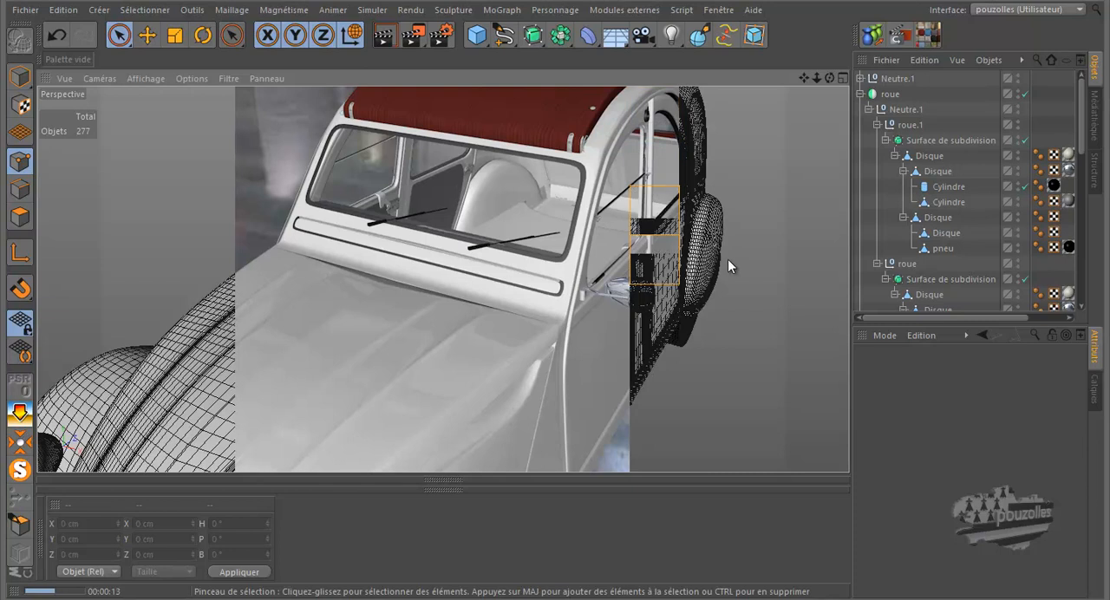
Display the scene's materials and apply the black material Mat.13 to Neutre.1
{"action": "left_click", "coordinate": [40, 549]}
{"action": "scroll", "coordinate": [281, 544], "scroll_direction": "down", "scroll_amount": 3}
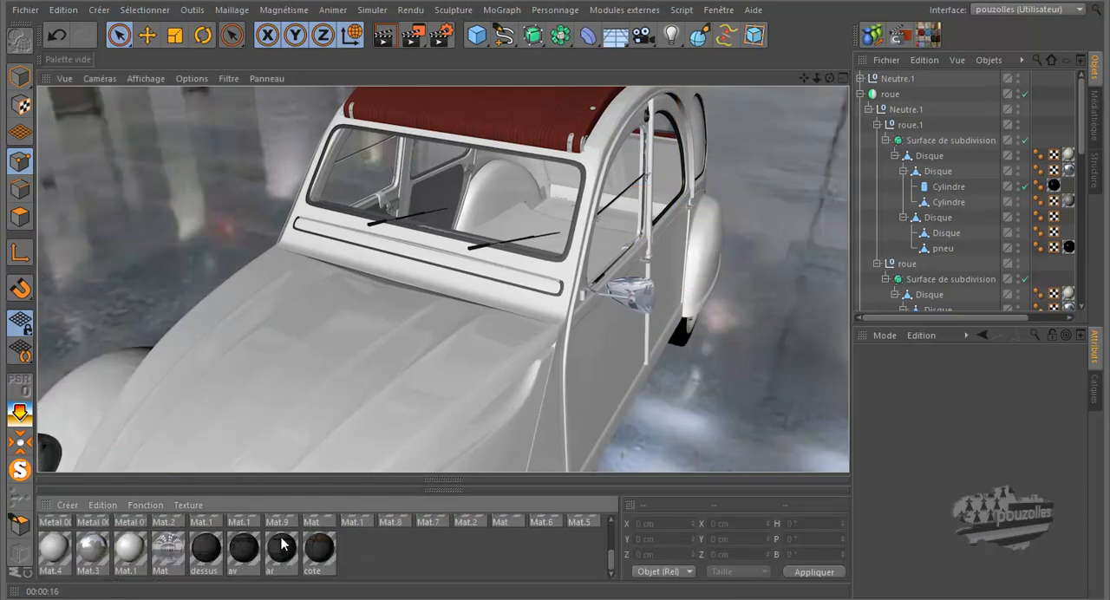
{"action": "scroll", "coordinate": [282, 545], "scroll_direction": "up", "scroll_amount": 3}
{"action": "left_click_drag", "start_coordinate": [244, 541], "coordinate": [912, 77]}
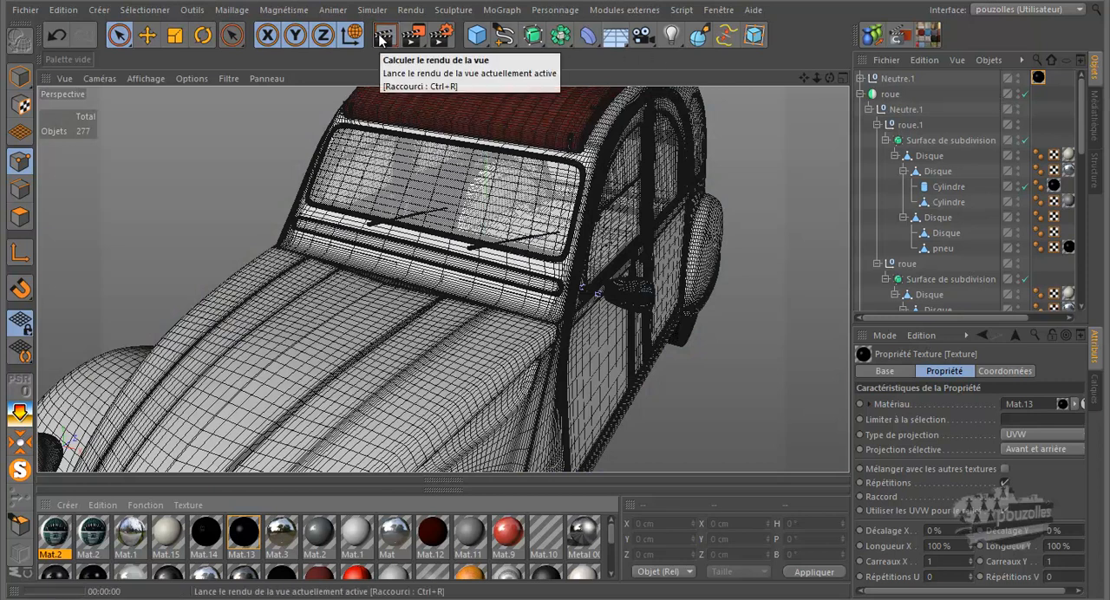
Render the car from the front and from the rear side to check the dashboard's material
{"action": "left_click", "coordinate": [379, 36]}
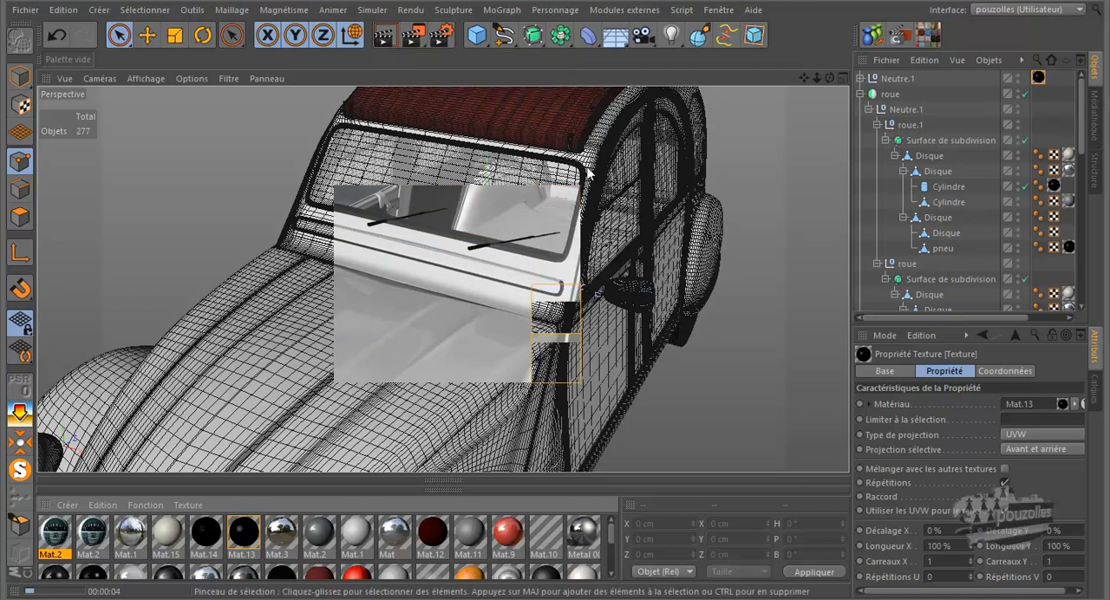
{"action": "left_click_drag", "start_coordinate": [455, 277], "coordinate": [555, 278]}
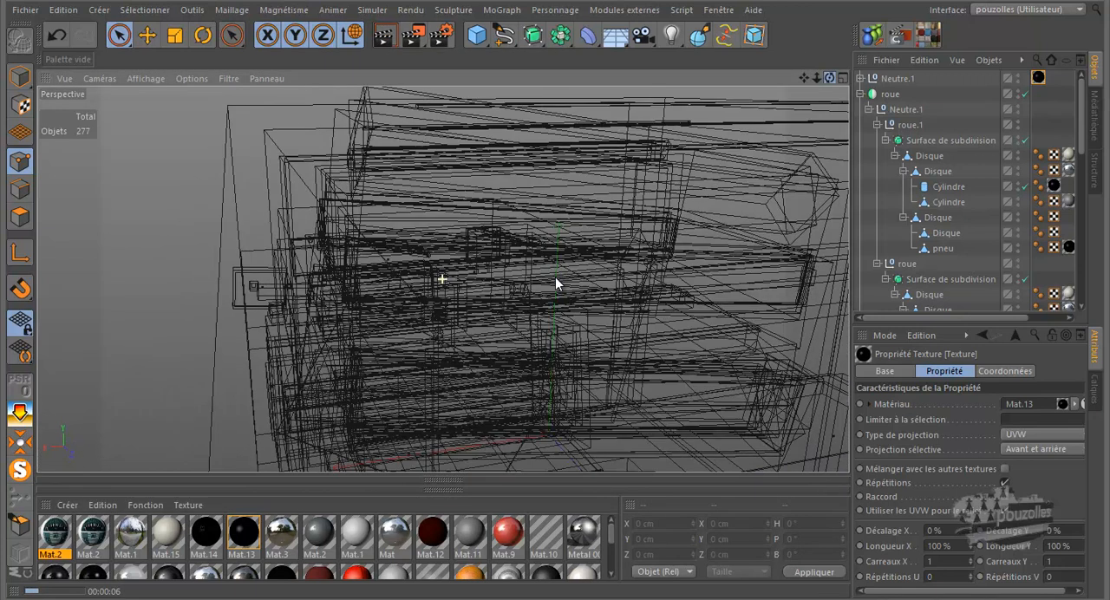
{"action": "left_click", "coordinate": [382, 36]}
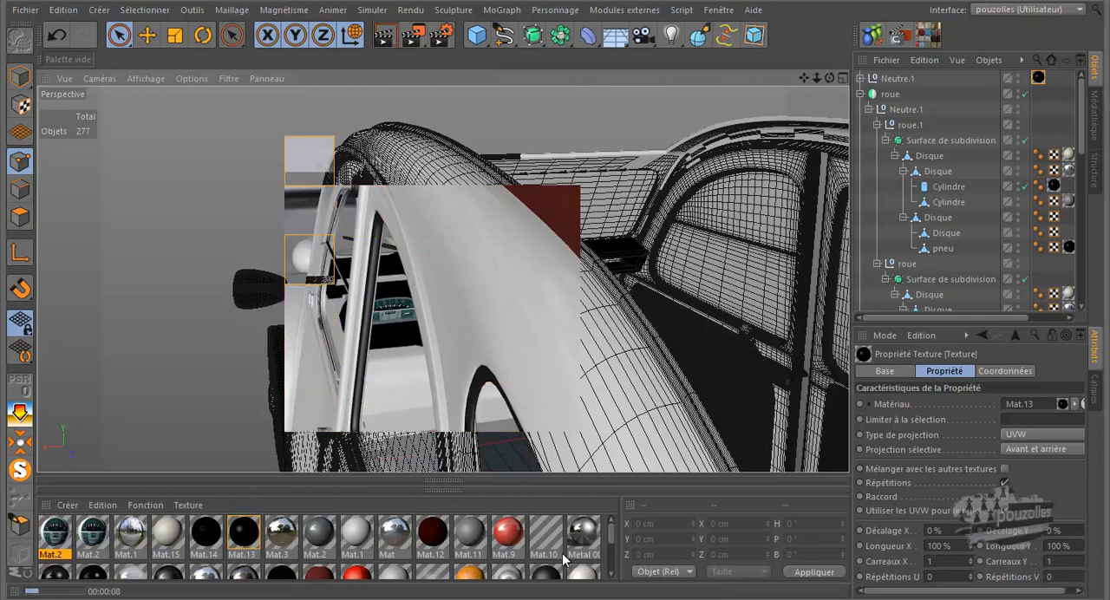
Enlarge the material area and delete the second of the two duplicate Mat.2 gauge materials
{"action": "left_click_drag", "start_coordinate": [611, 536], "coordinate": [617, 572]}
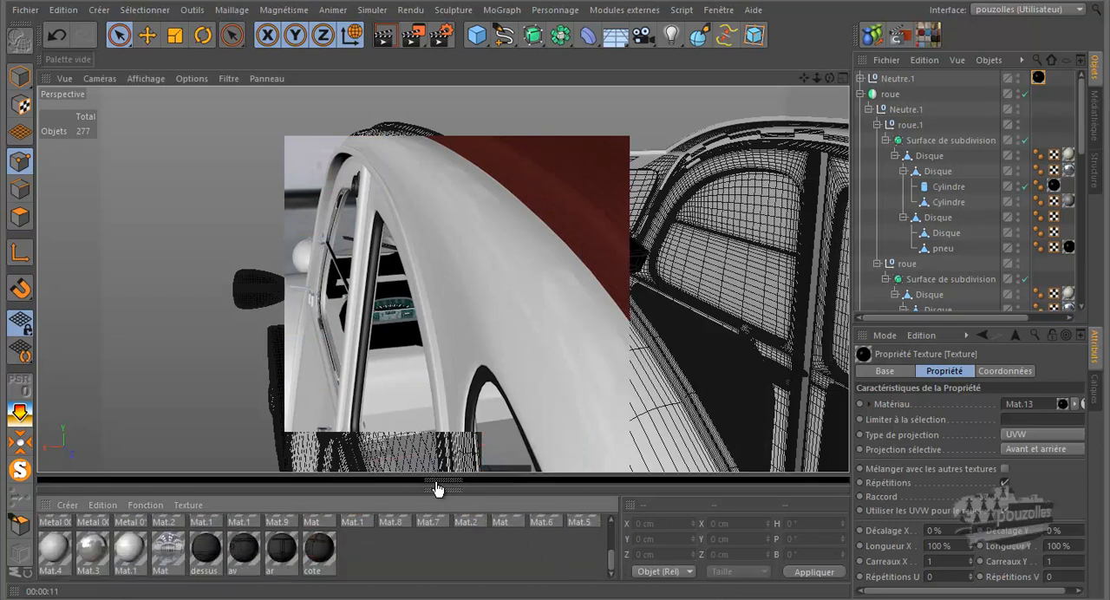
{"action": "left_click_drag", "start_coordinate": [438, 487], "coordinate": [439, 434]}
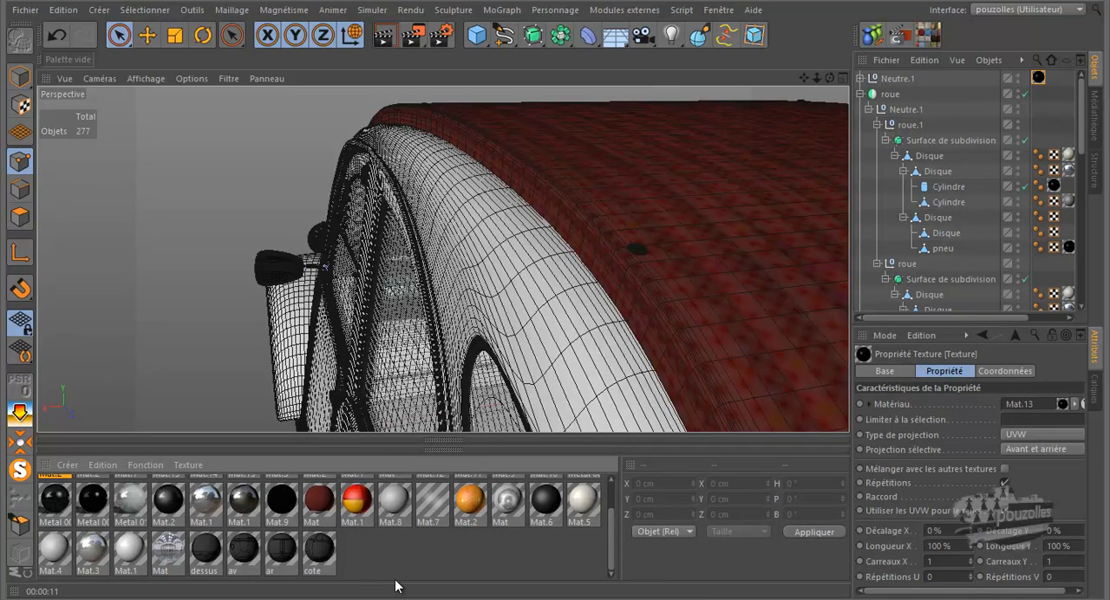
{"action": "left_click", "coordinate": [461, 560]}
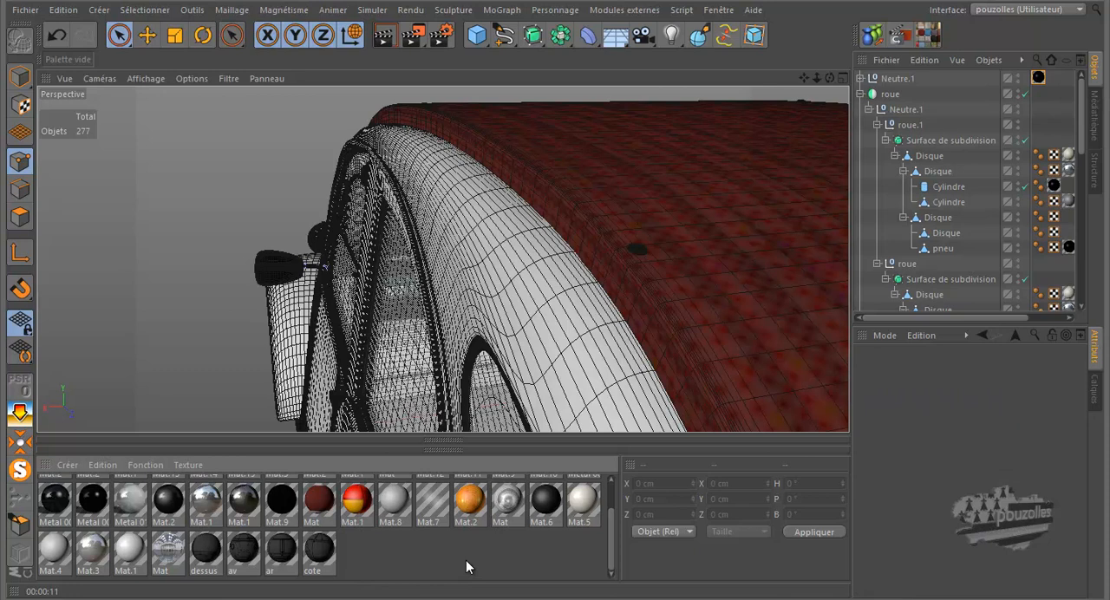
{"action": "scroll", "coordinate": [467, 562], "scroll_direction": "up", "scroll_amount": 2}
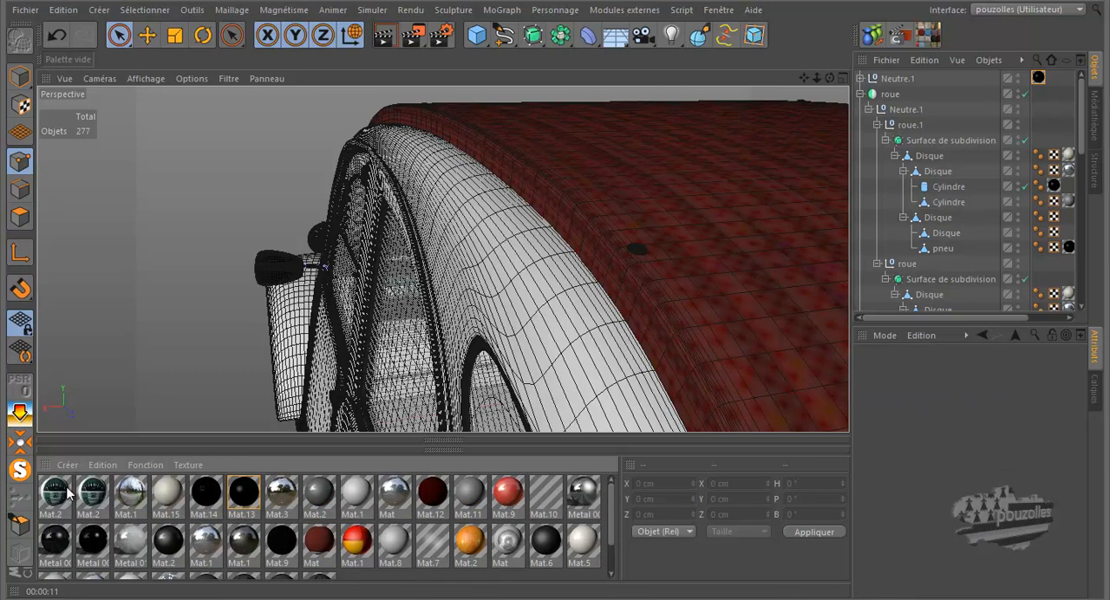
{"action": "left_click", "coordinate": [93, 492]}
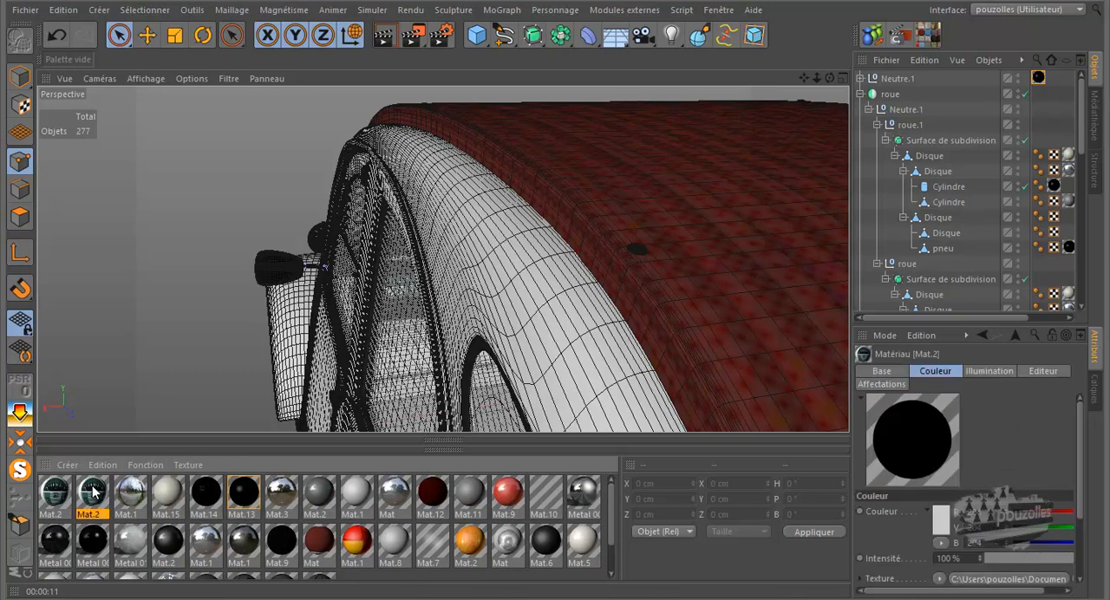
{"action": "key", "text": "Delete"}
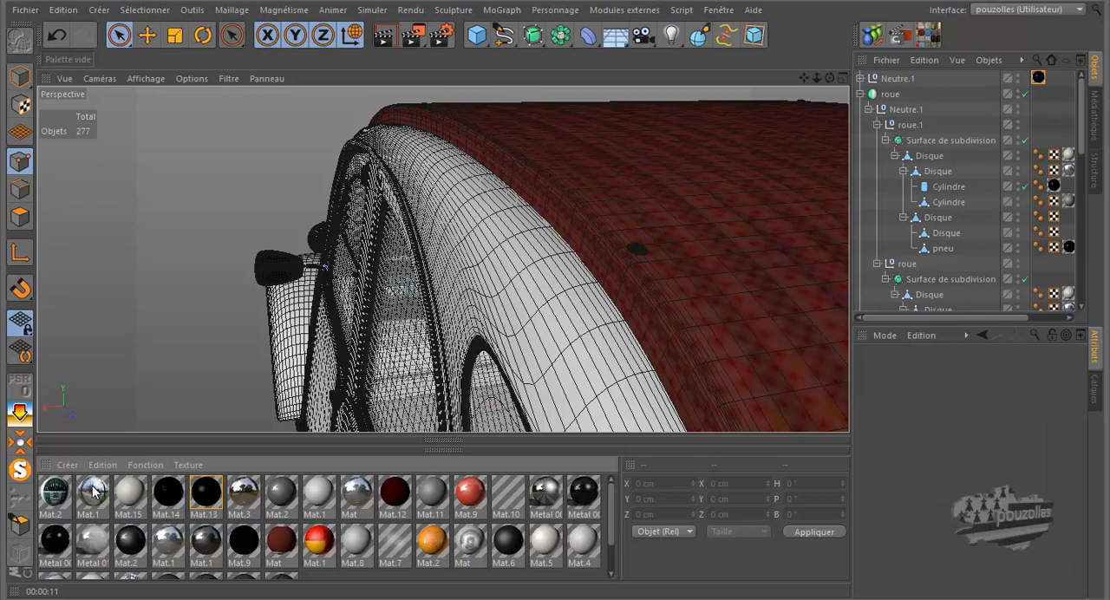
Render the view to recheck the gauge's material, and view the complete car from its rear side
{"action": "left_click", "coordinate": [387, 35]}
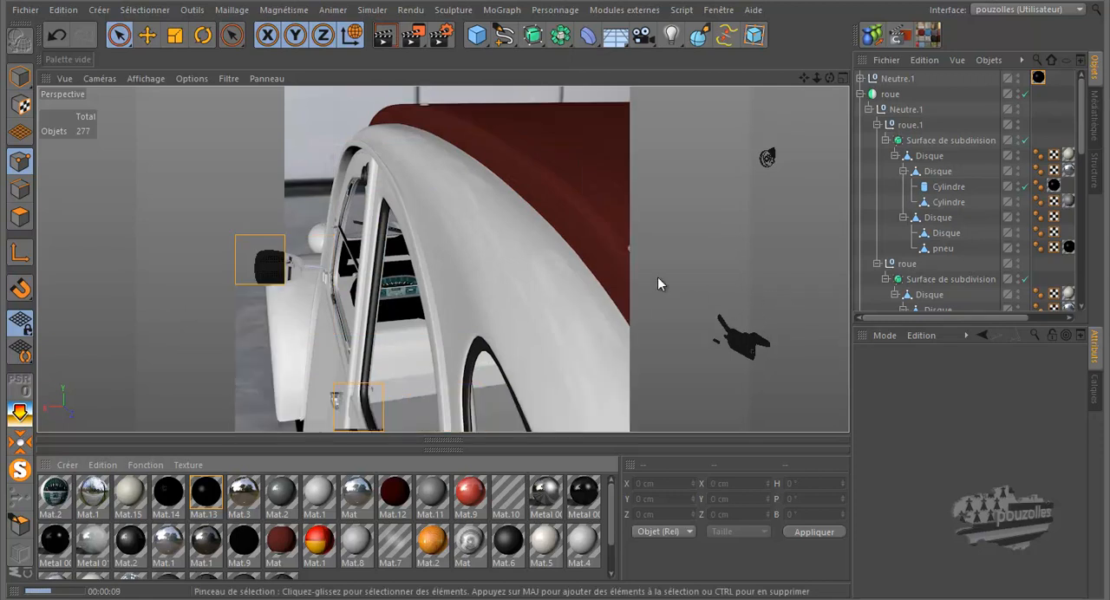
{"action": "left_click", "coordinate": [549, 268]}
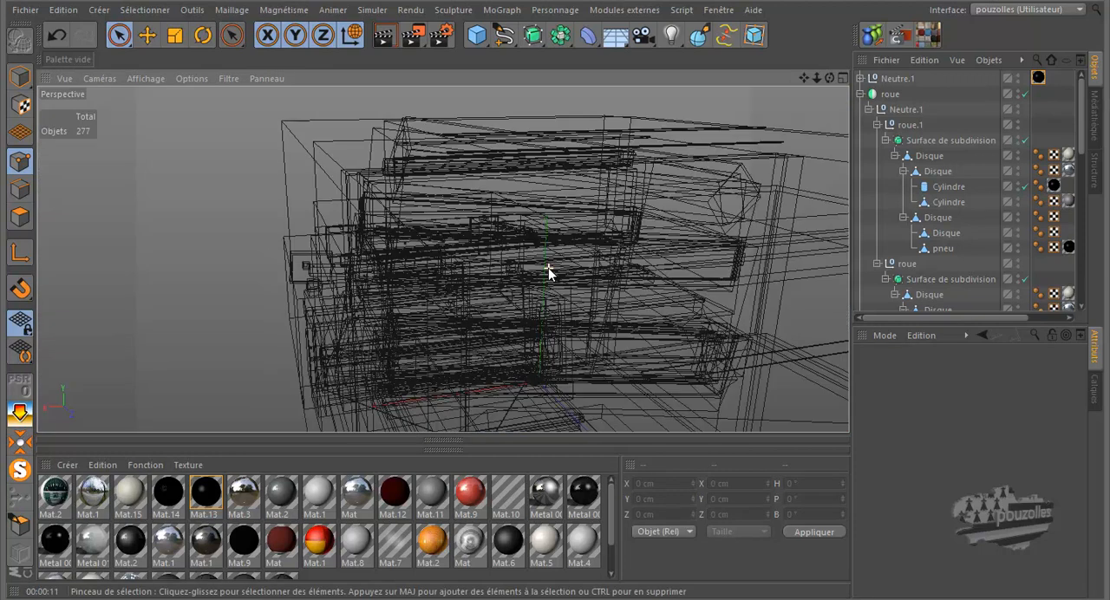
{"action": "scroll", "coordinate": [549, 268], "scroll_direction": "down", "scroll_amount": 1}
{"action": "mouse_move", "coordinate": [491, 194]}
{"action": "left_mouse_down", "text": "alt"}
{"action": "mouse_move", "coordinate": [506, 183]}
{"action": "mouse_move", "coordinate": [333, 205]}
{"action": "left_mouse_up", "text": "alt"}
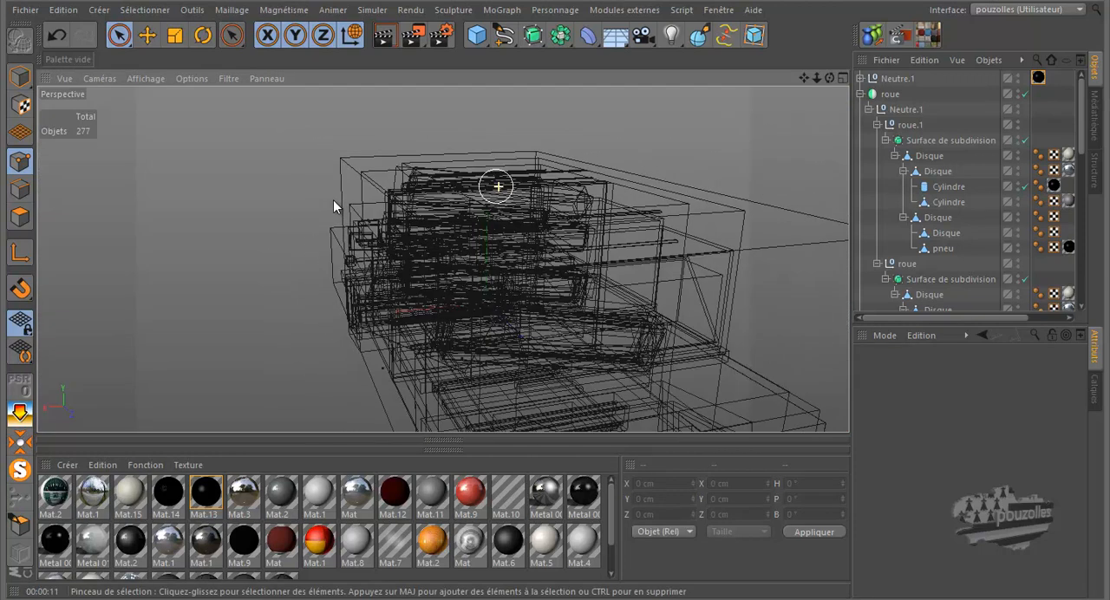
{"action": "left_click_drag", "start_coordinate": [562, 278], "coordinate": [555, 278]}
{"action": "left_click_drag", "start_coordinate": [805, 77], "coordinate": [556, 276]}
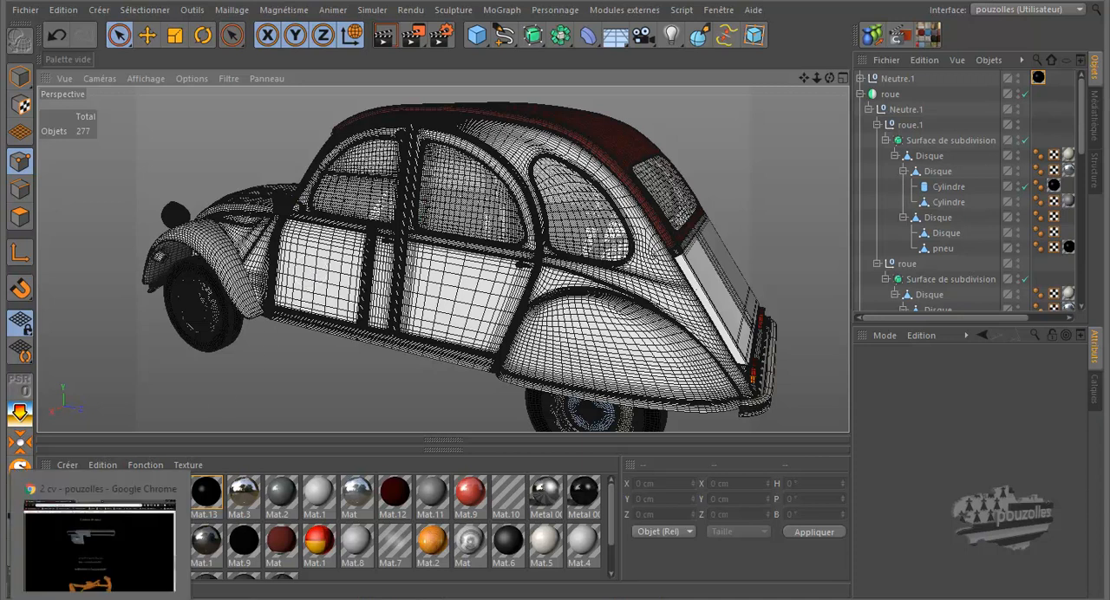
Switch to the graffpouzolles blog in Chrome and open the les modélisation list of the Cinema 4D section
{"action": "left_click", "coordinate": [113, 599]}
{"action": "scroll", "coordinate": [546, 211], "scroll_direction": "down", "scroll_amount": 15}
{"action": "scroll", "coordinate": [554, 176], "scroll_direction": "up", "scroll_amount": 5}
{"action": "scroll", "coordinate": [554, 176], "scroll_direction": "up", "scroll_amount": 6}
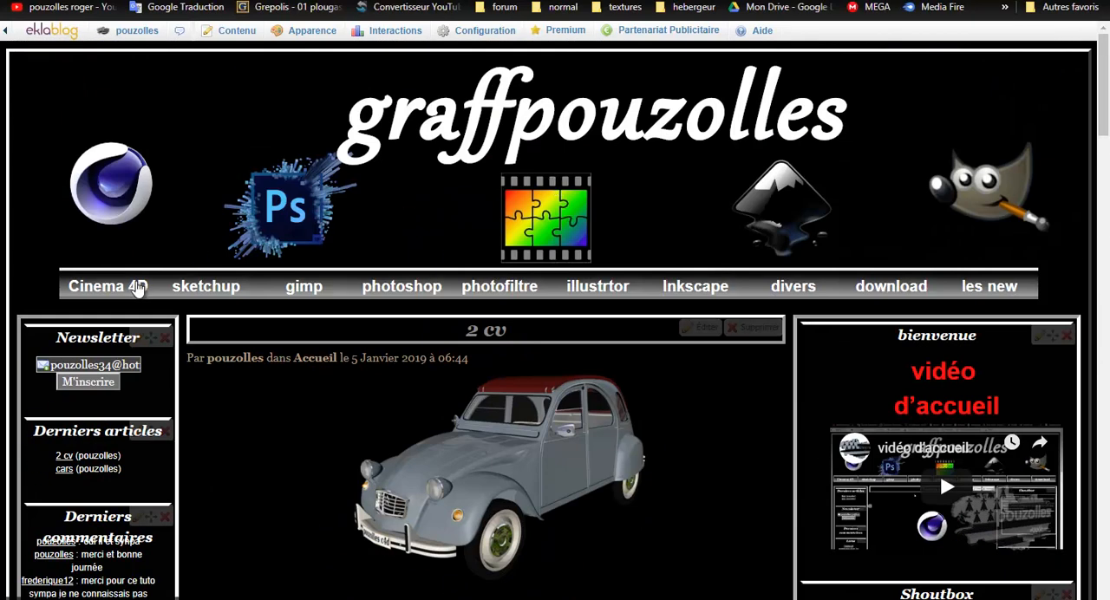
{"action": "left_click", "coordinate": [137, 288]}
{"action": "scroll", "coordinate": [359, 448], "scroll_direction": "down", "scroll_amount": 4}
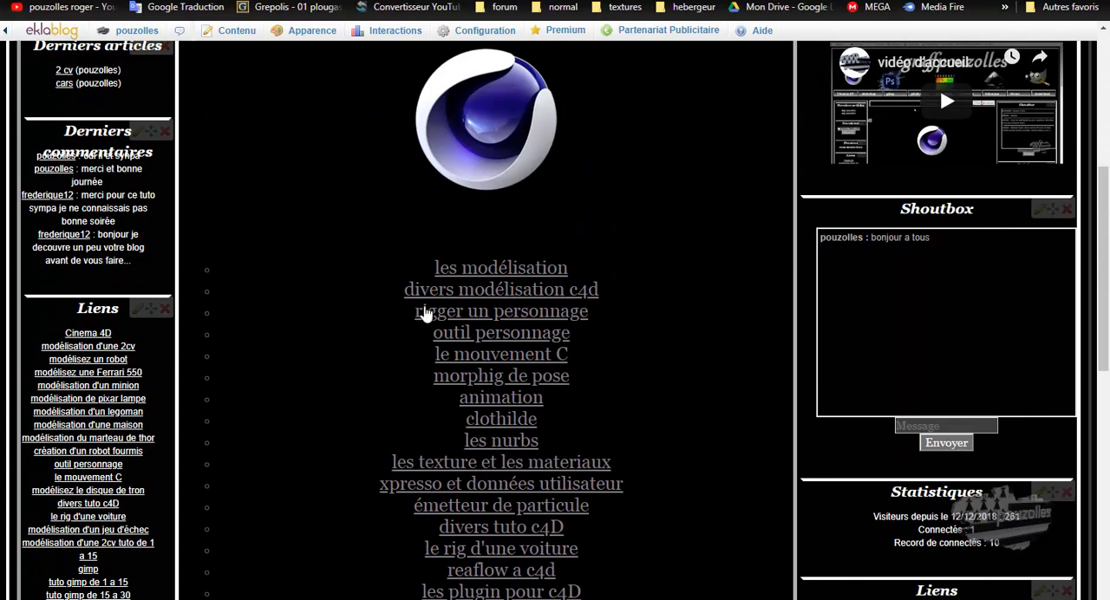
{"action": "left_click", "coordinate": [484, 271]}
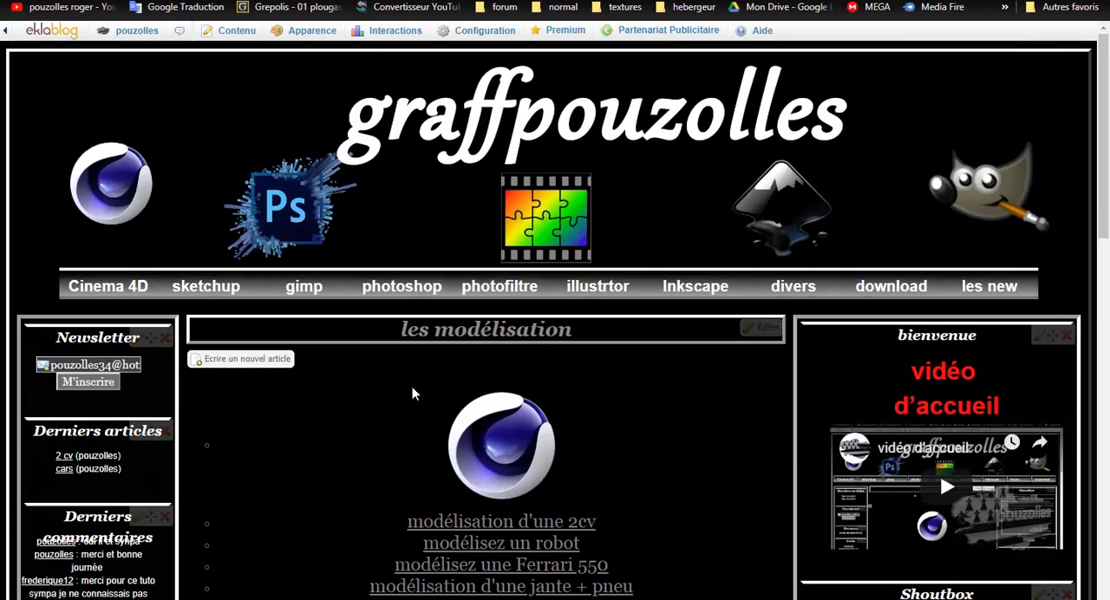
Open the modélisation d'une 2cv page and look through its source file and tutorial links
{"action": "scroll", "coordinate": [346, 458], "scroll_direction": "down", "scroll_amount": 1}
{"action": "left_click", "coordinate": [514, 445]}
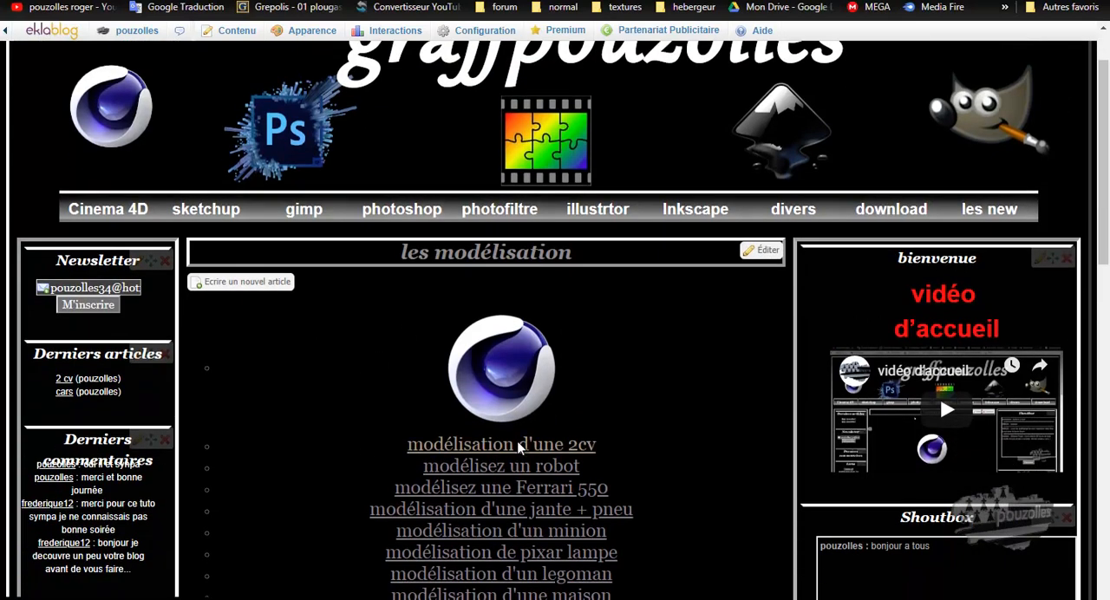
{"action": "scroll", "coordinate": [368, 460], "scroll_direction": "down", "scroll_amount": 6}
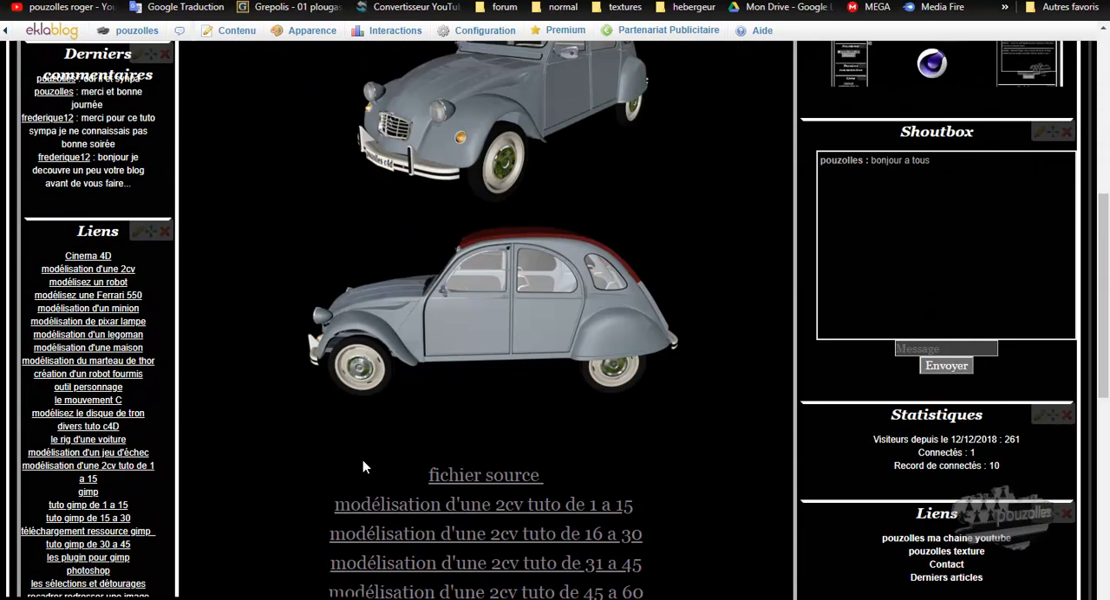
{"action": "scroll", "coordinate": [366, 459], "scroll_direction": "down", "scroll_amount": 3}
{"action": "scroll", "coordinate": [358, 459], "scroll_direction": "down", "scroll_amount": 1}
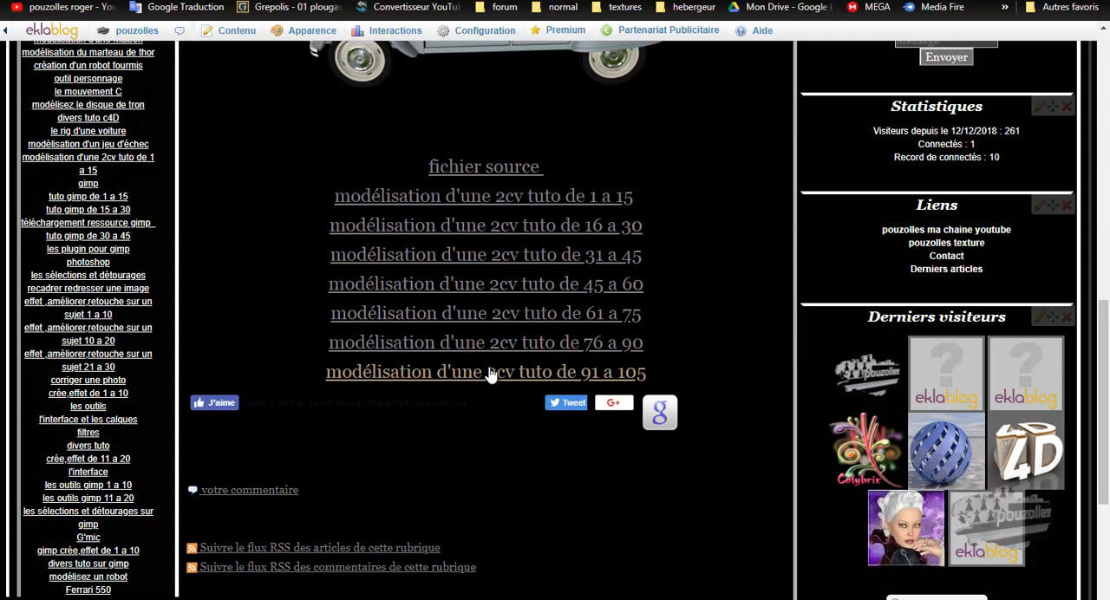
{"action": "scroll", "coordinate": [494, 371], "scroll_direction": "up", "scroll_amount": 4}
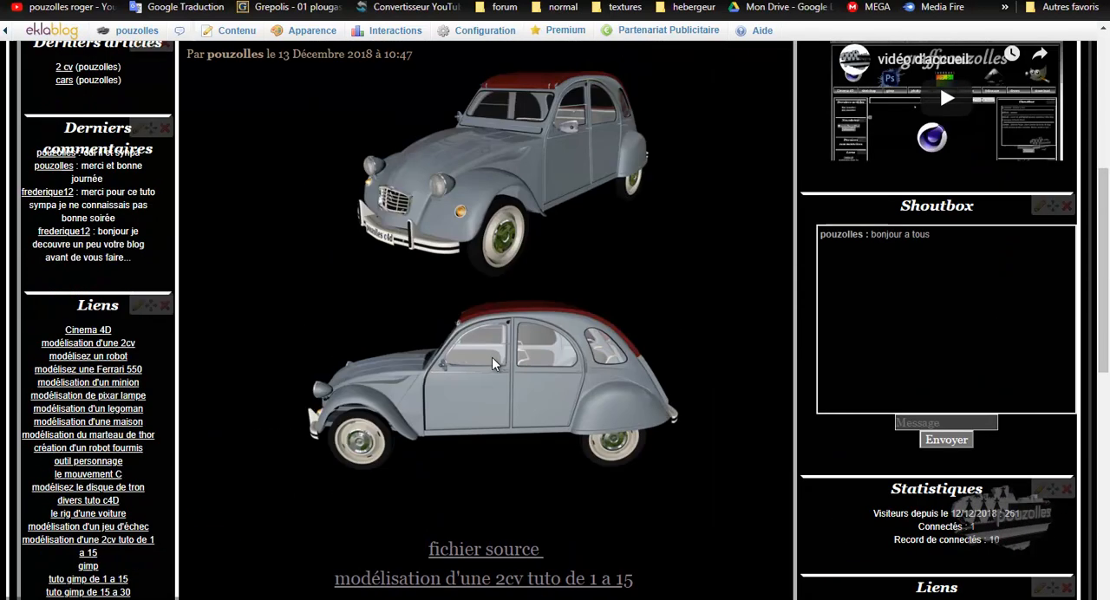